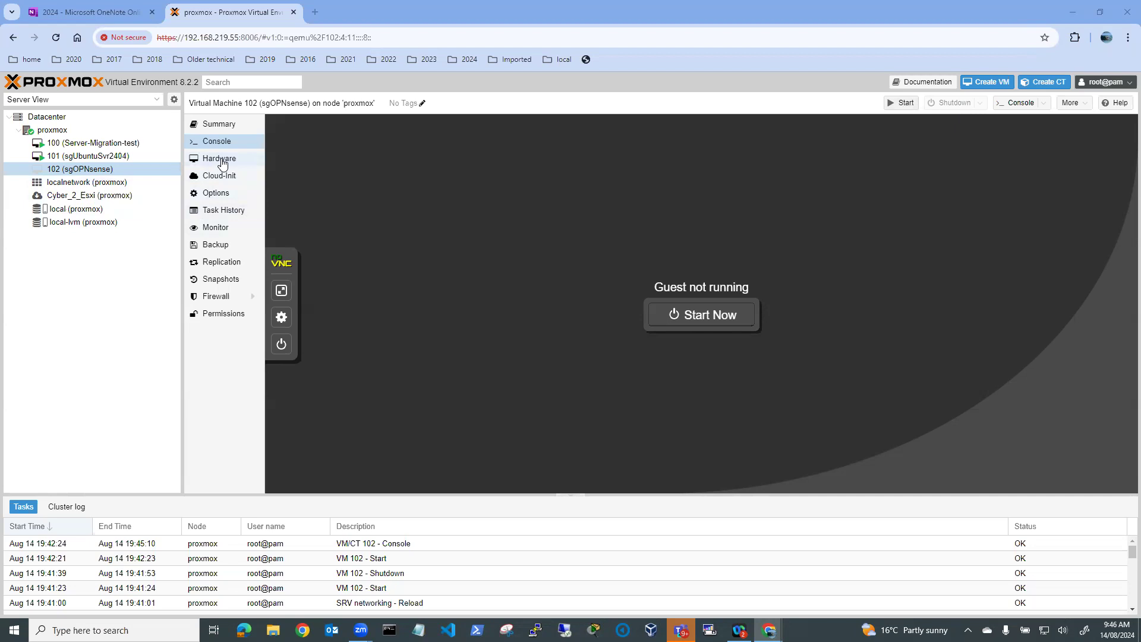
Show the proxmox node's network interfaces and bridges vmbr0 and vmbr1, with the Create menu open
left_click(52, 131)
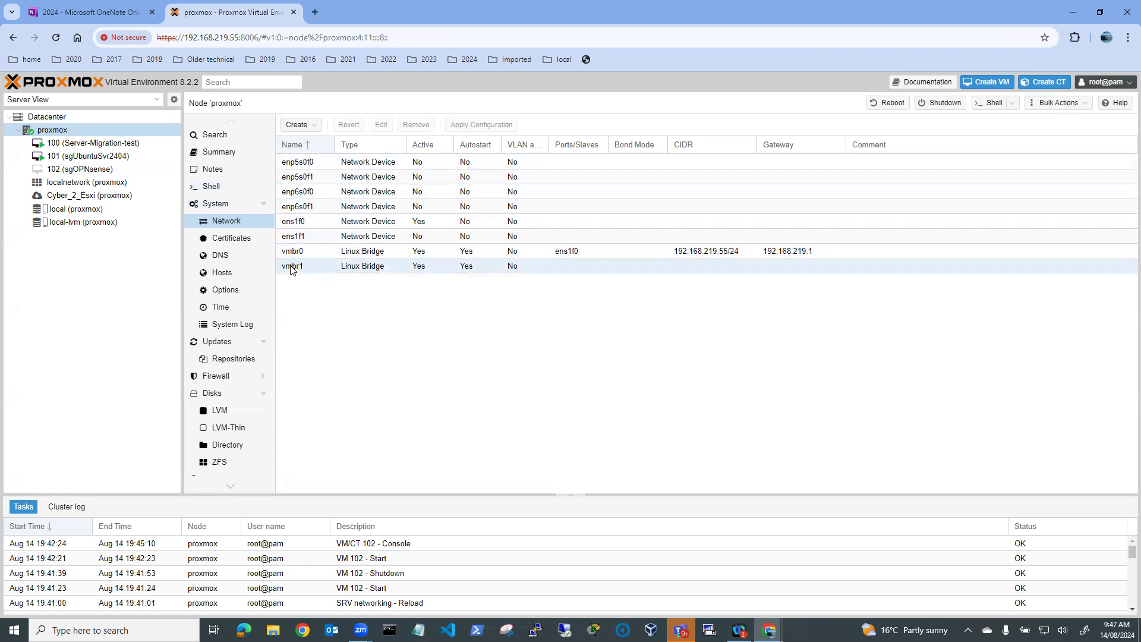
left_click(316, 126)
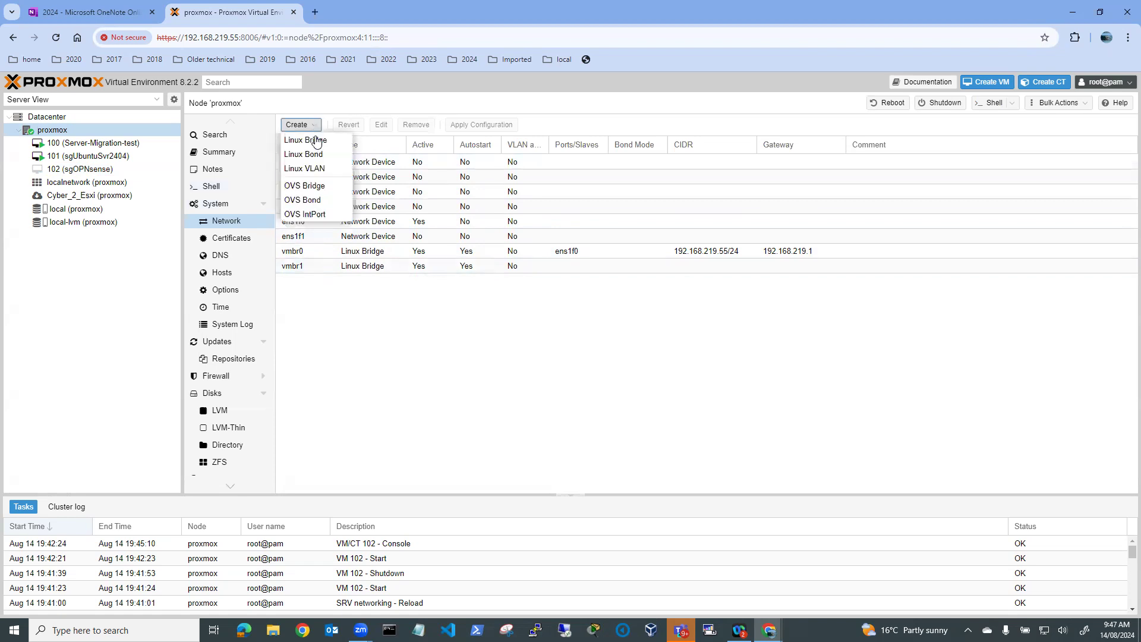
Create Linux bridge vmbr2 with the comment 'OPnSense DMZ'
left_click(305, 141)
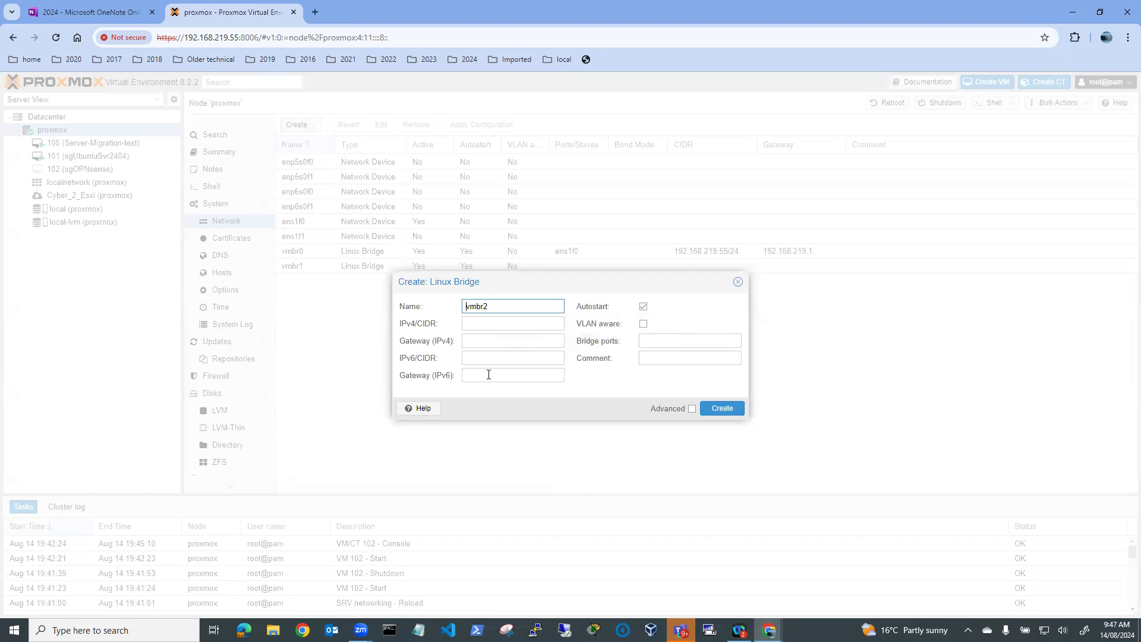
left_click(651, 359)
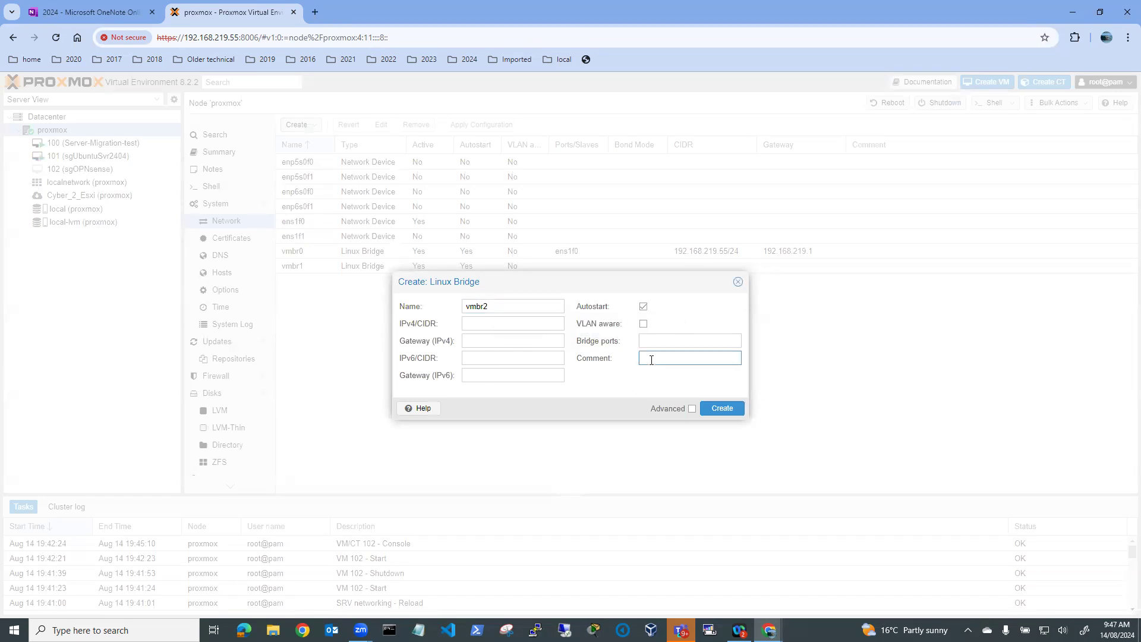
type("D")
type("OpnSe")
type("nse")
type(" D")
type("MZ")
left_click(725, 413)
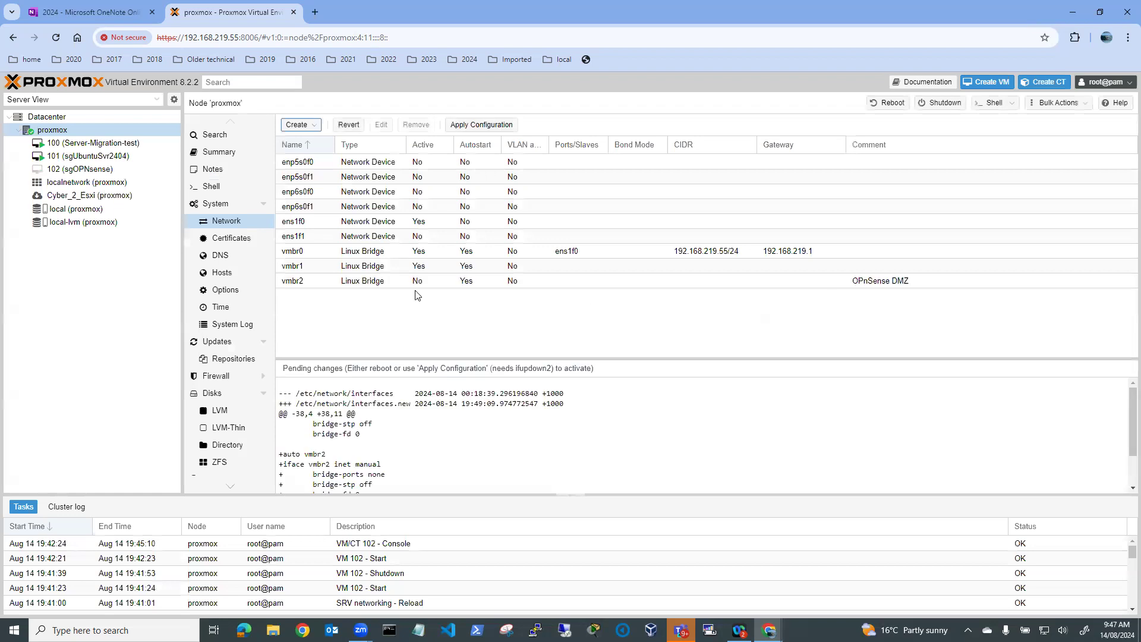
Set bridge vmbr1's comment to 'OPNsense Inetrnal LAN'
left_click(303, 267)
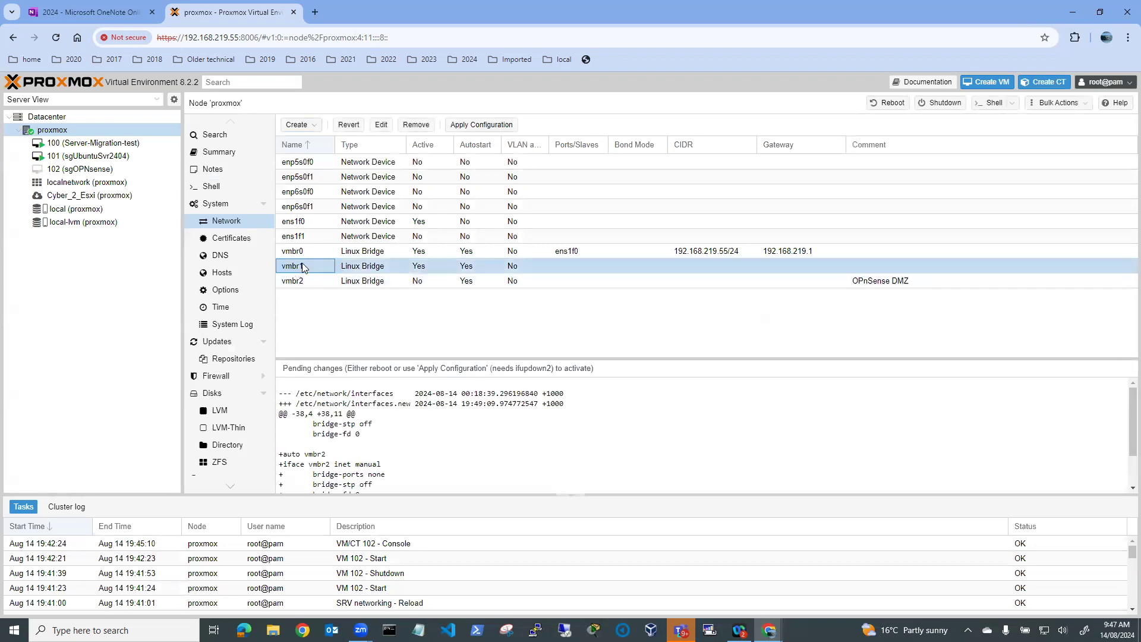
left_click(382, 125)
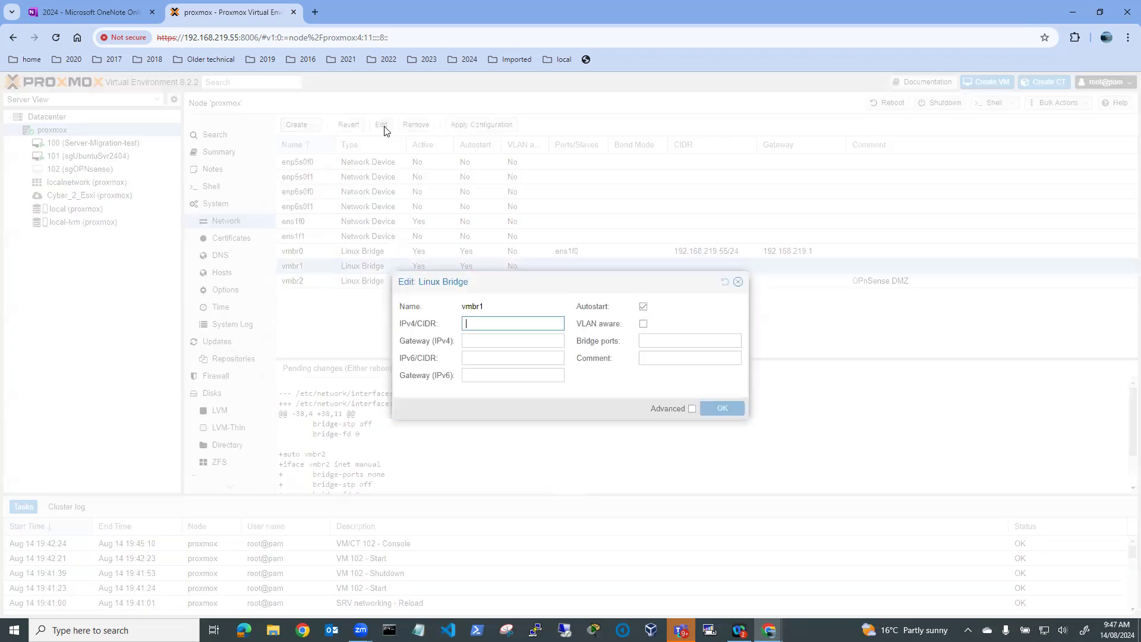
left_click(647, 359)
type("OPns")
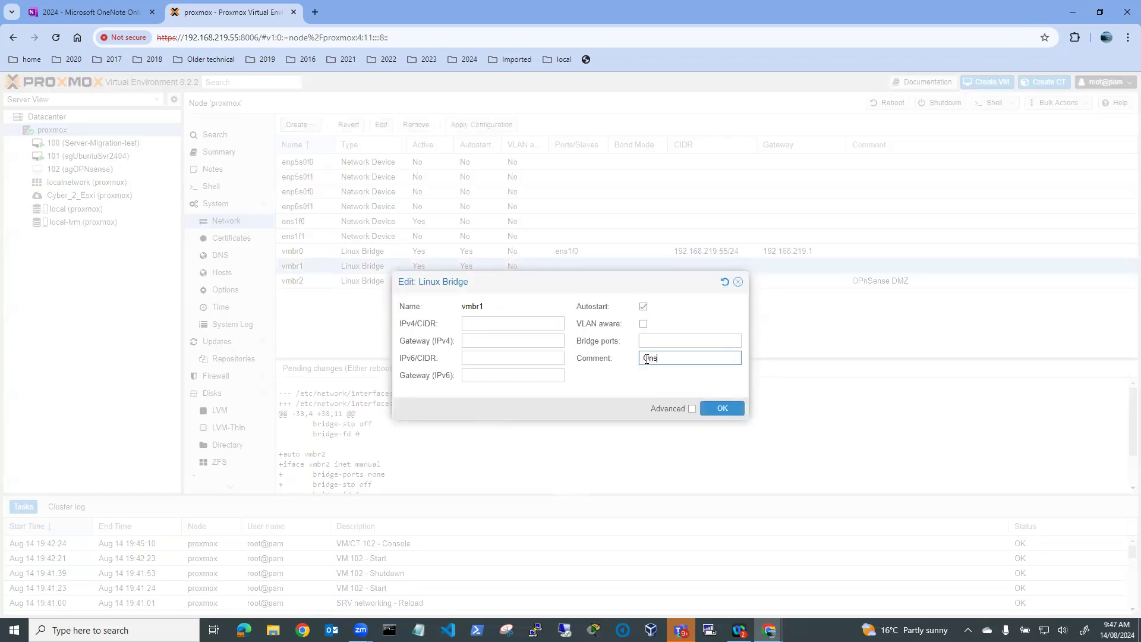
type("ense")
key("BackSpace")
key("BackSpace")
key("BackSpace")
key("BackSpace")
type("Nsense Inetrnal LAN")
left_click(719, 409)
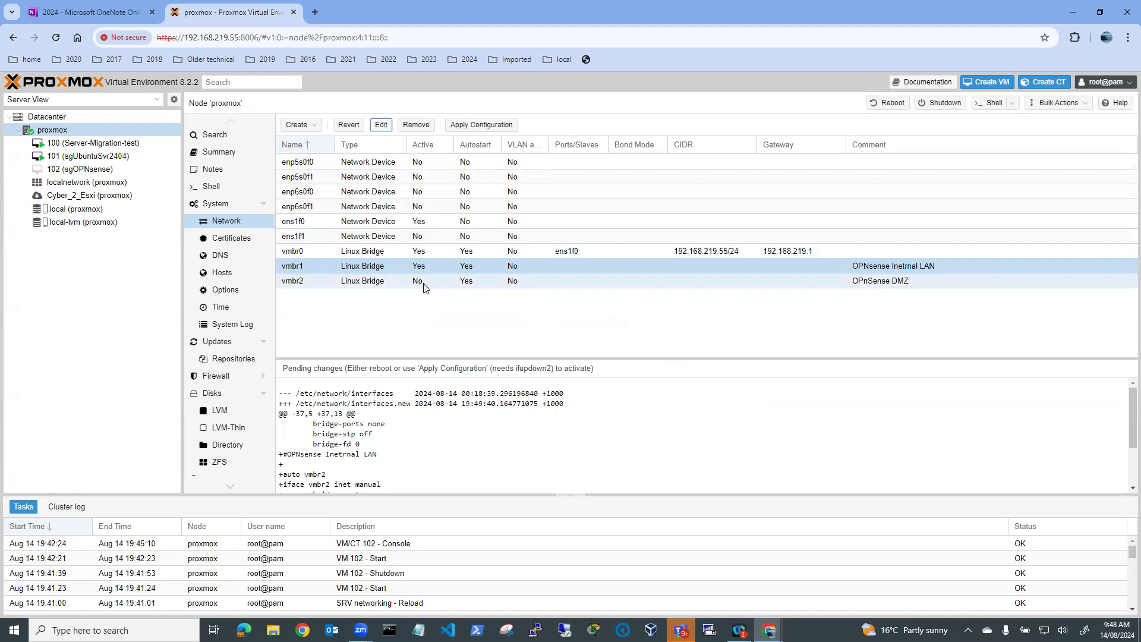
Scroll through the pending changes to review the new vmbr2 stanza
scroll(377, 426, "down", 2)
scroll(377, 427, "down", 1)
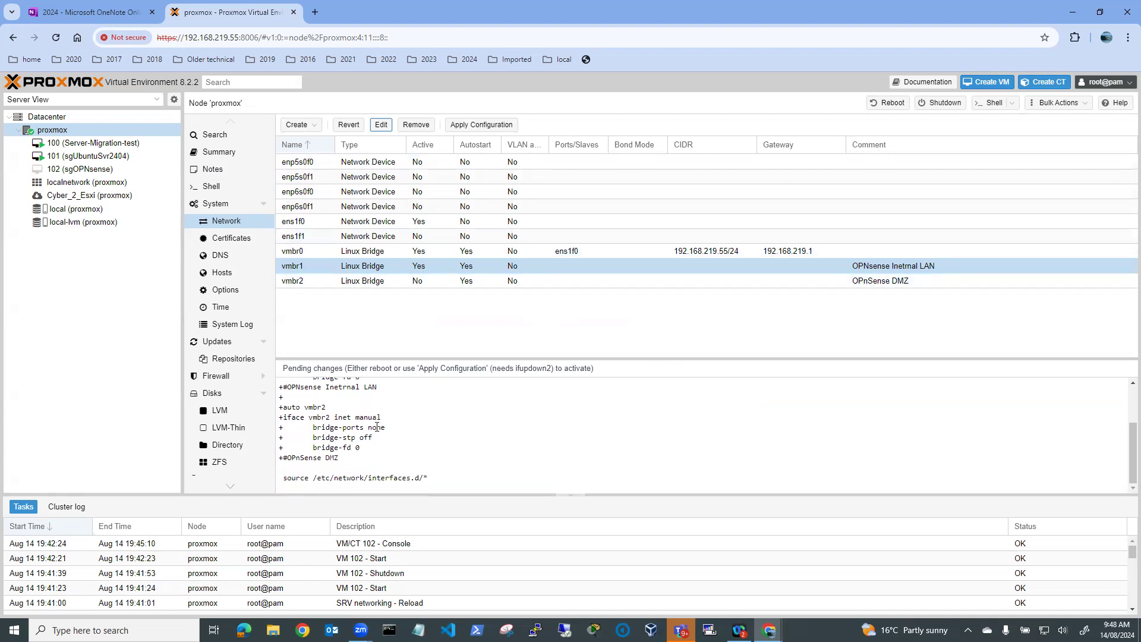
scroll(381, 423, "up", 3)
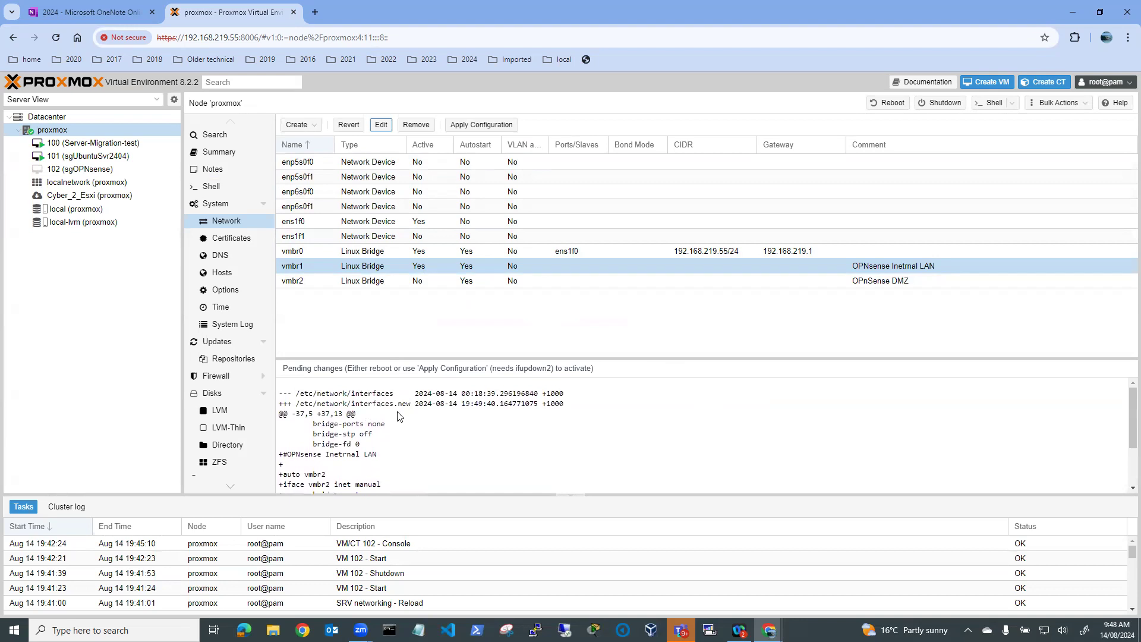
scroll(398, 416, "down", 3)
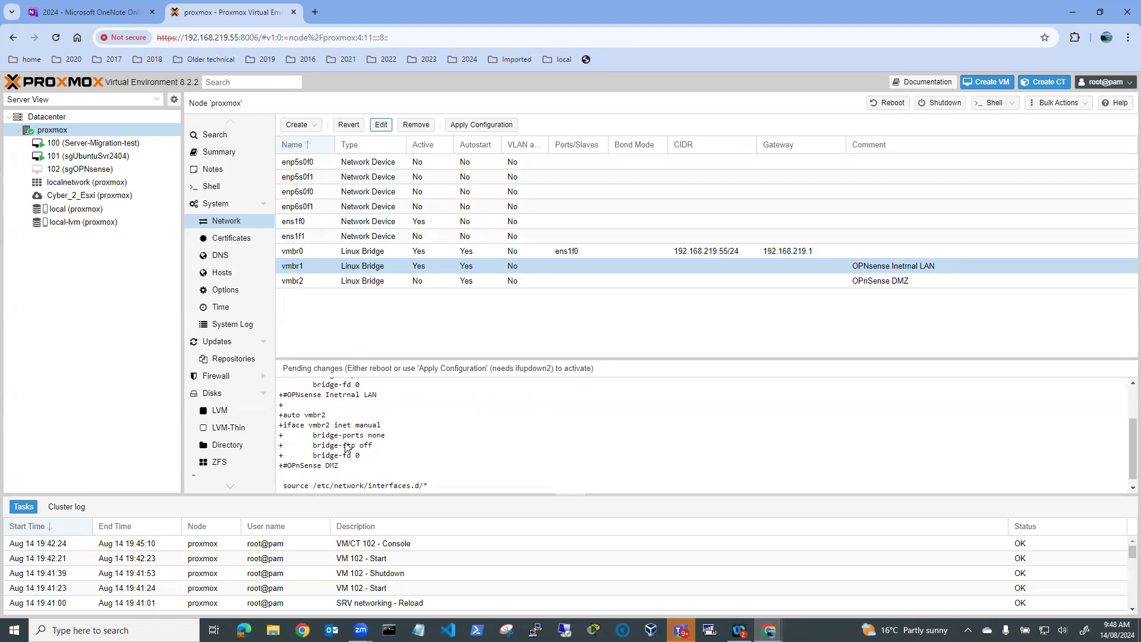
scroll(347, 448, "down", 1)
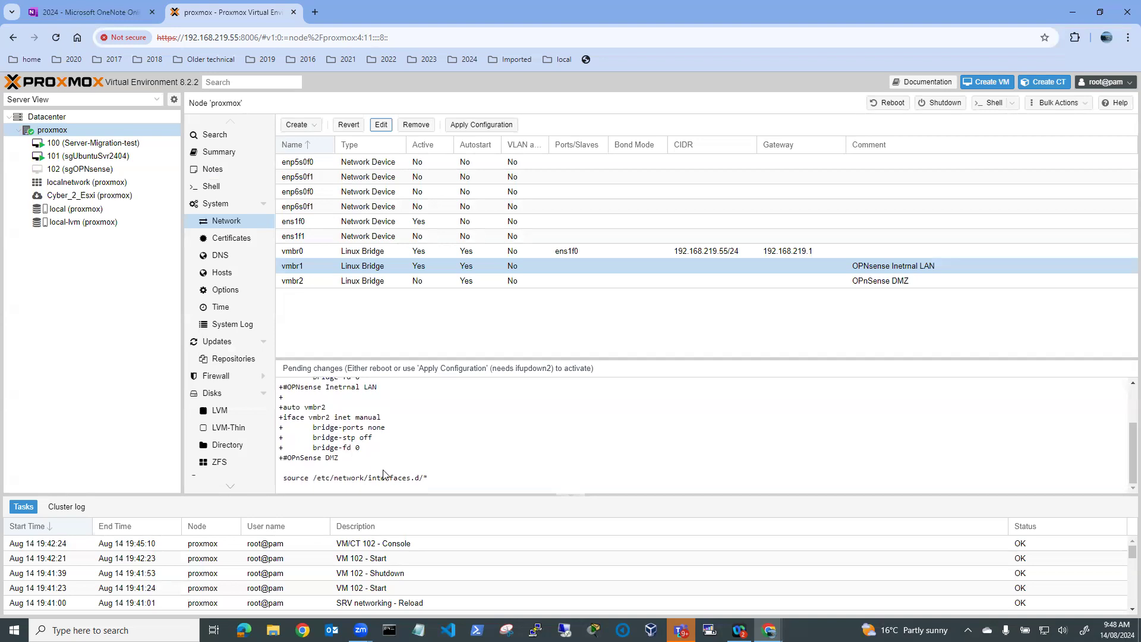
Apply the pending network configuration, then view the hardware of VM 102 (sgOPNsense)
left_click(489, 126)
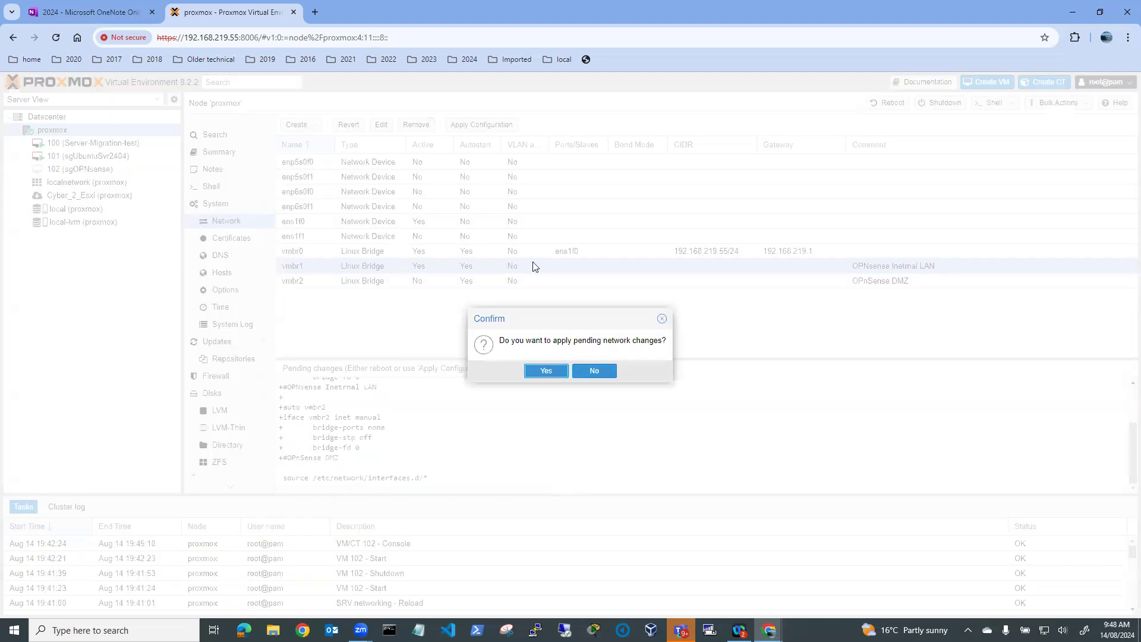
left_click(547, 373)
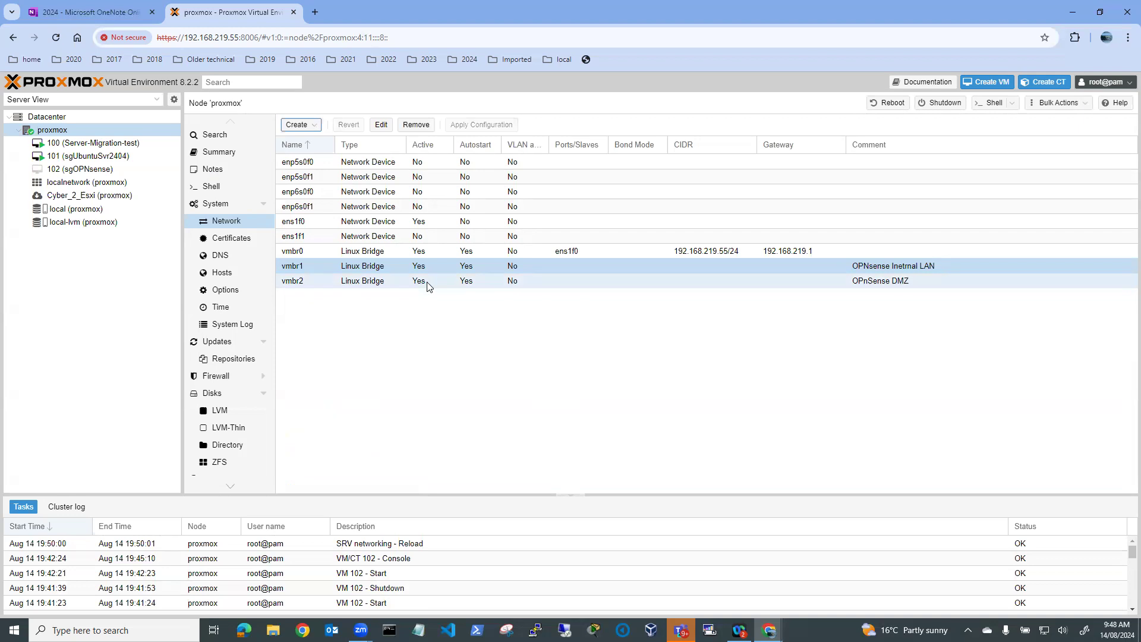
left_click(85, 170)
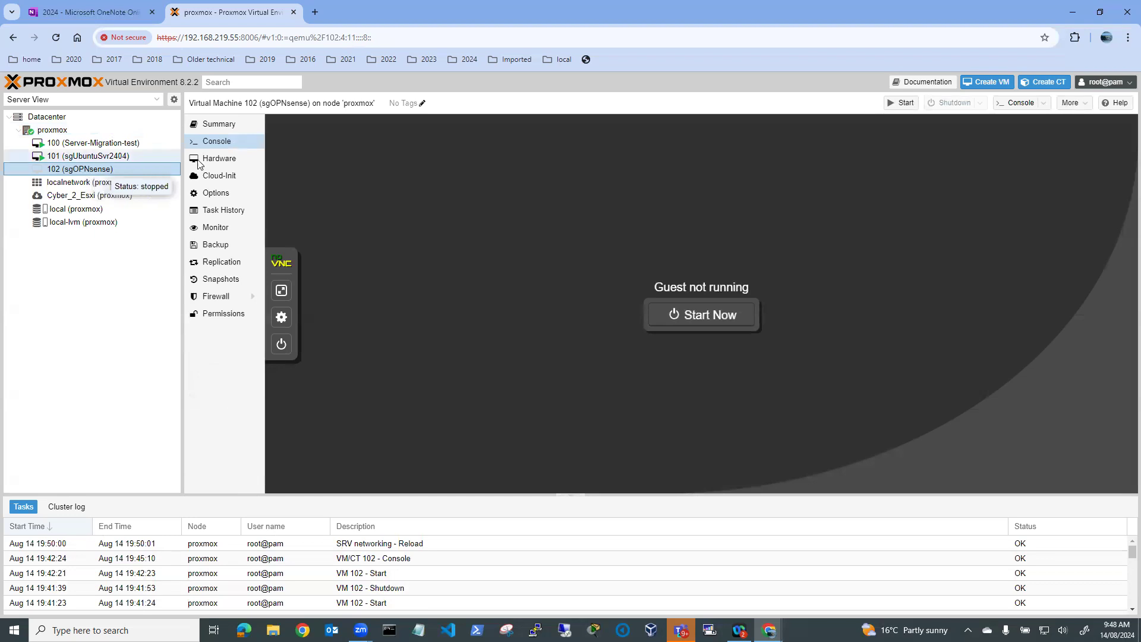
left_click(220, 159)
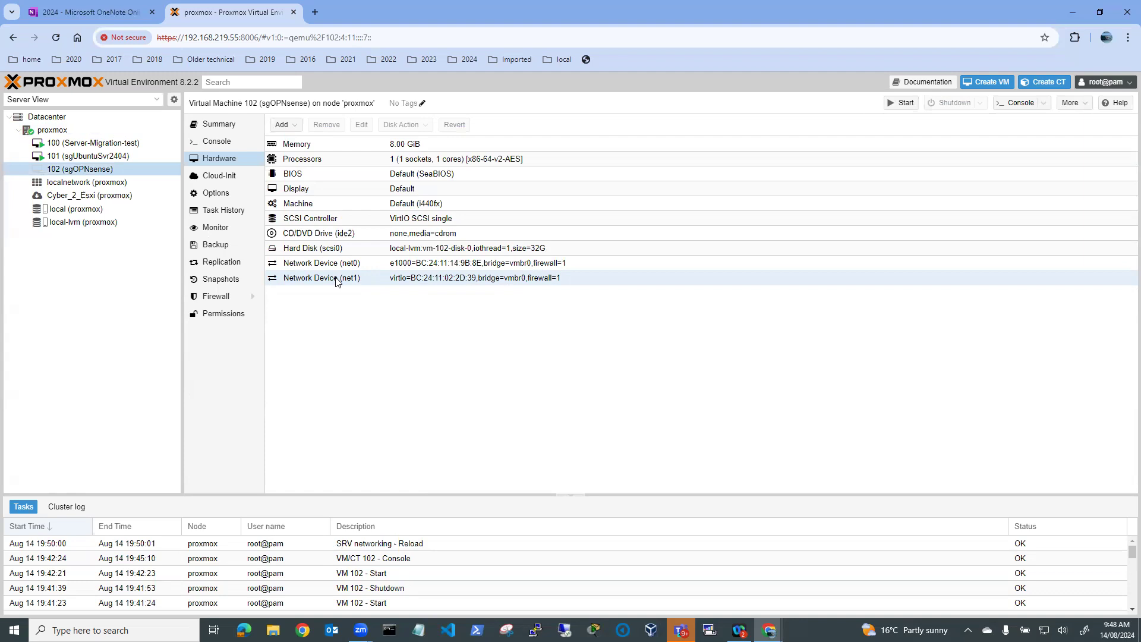
Add a new network device net2 on bridge vmbr2 to VM 102
left_click(293, 129)
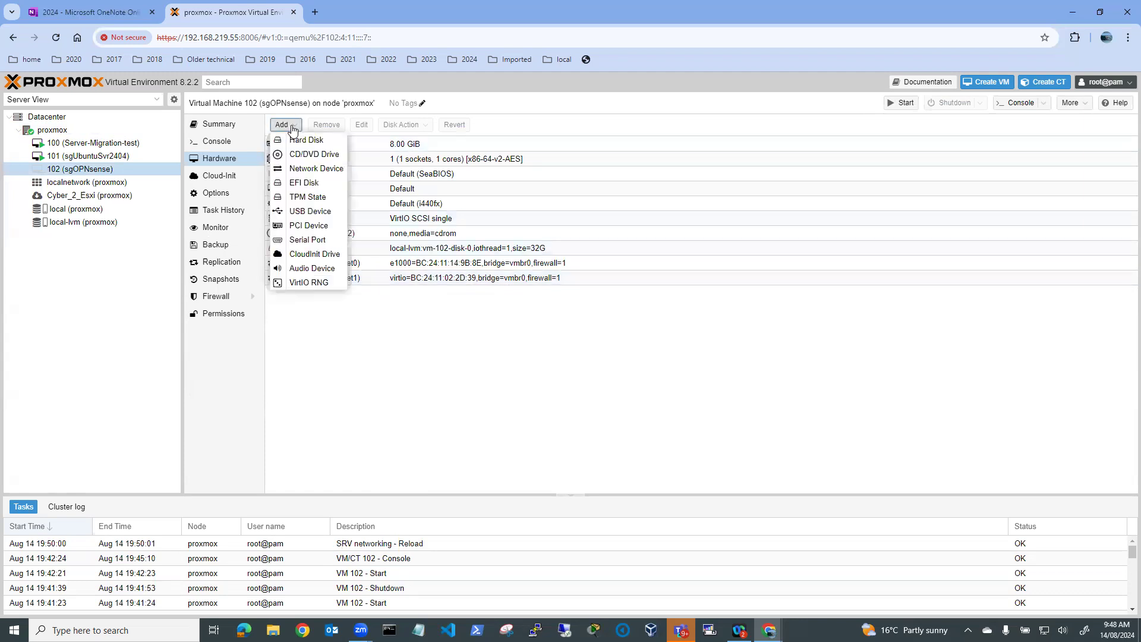
left_click(313, 176)
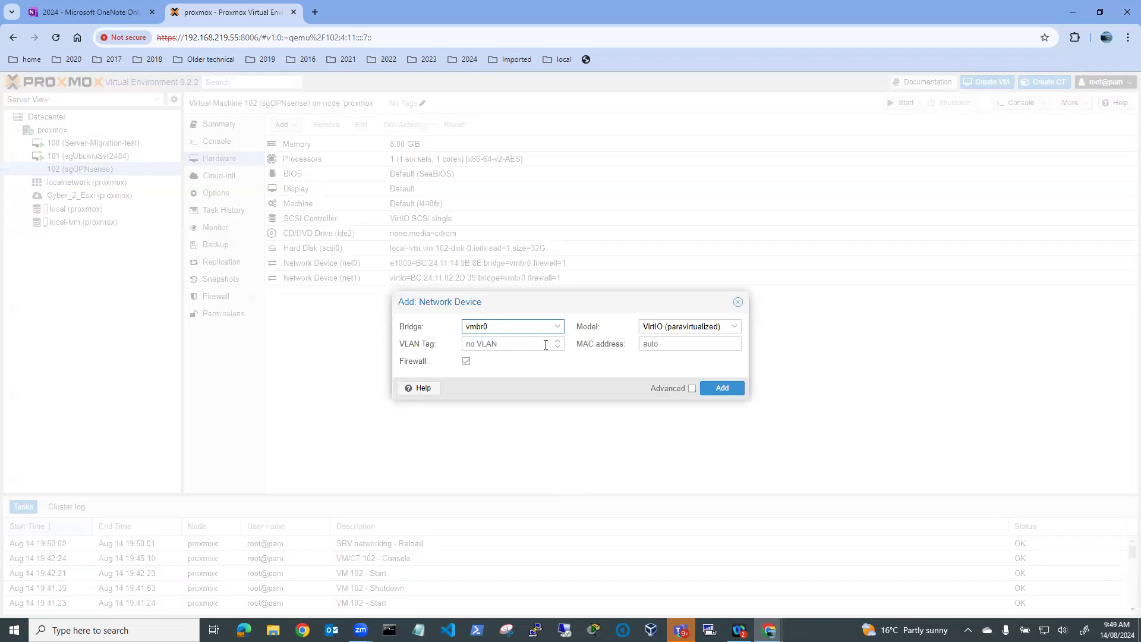
left_click(557, 326)
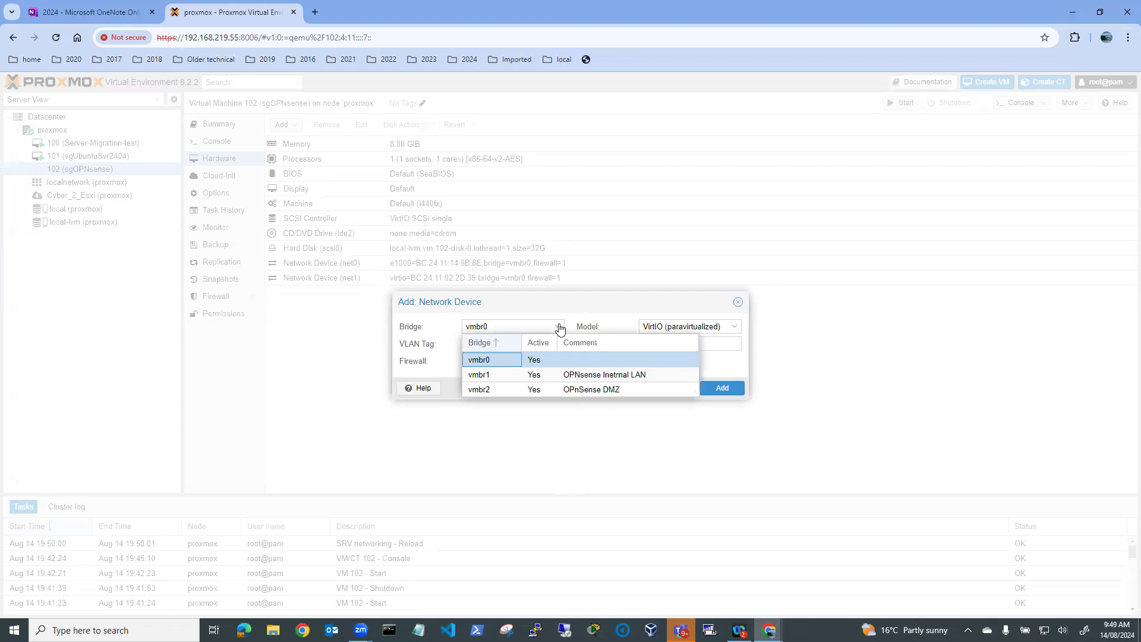
left_click(496, 390)
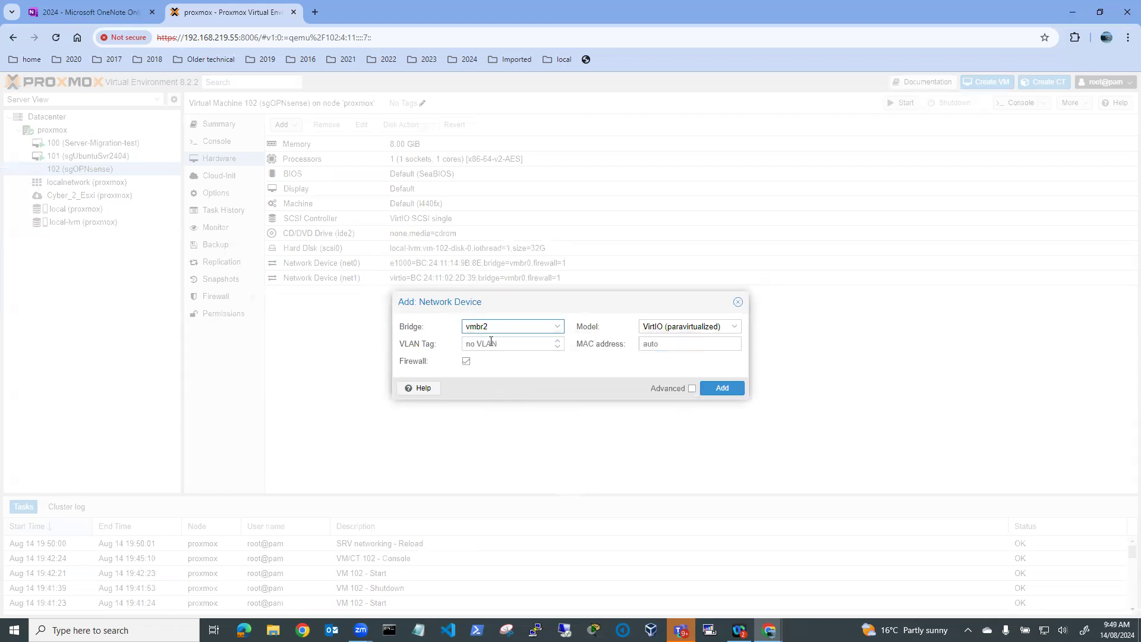
left_click(725, 392)
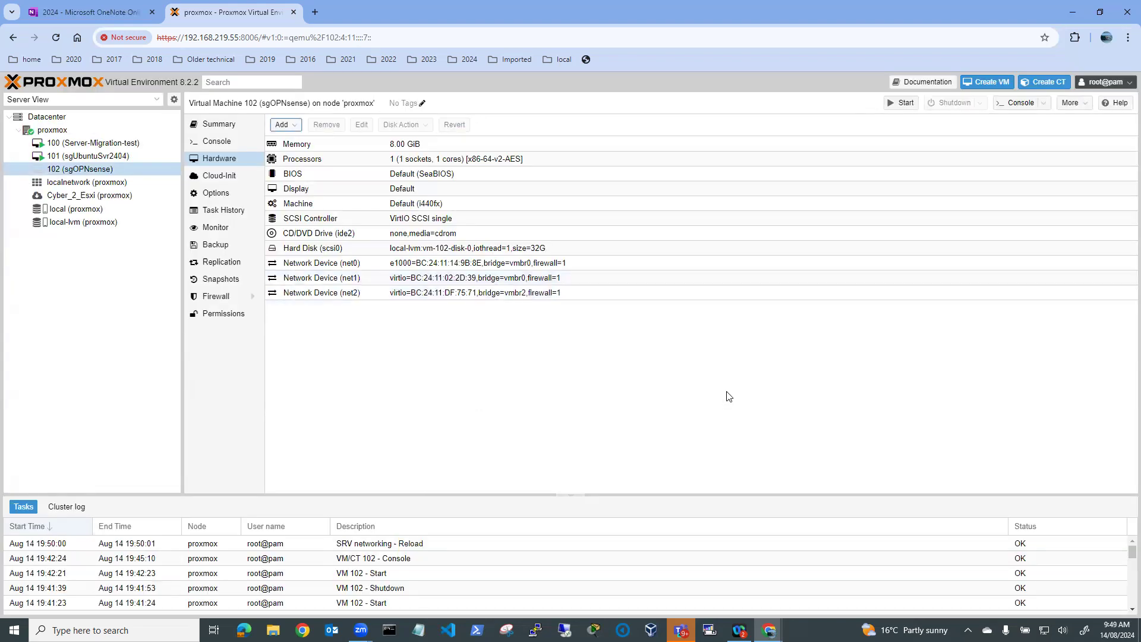
Move network device net1 from vmbr0 onto bridge vmbr1
left_click(337, 282)
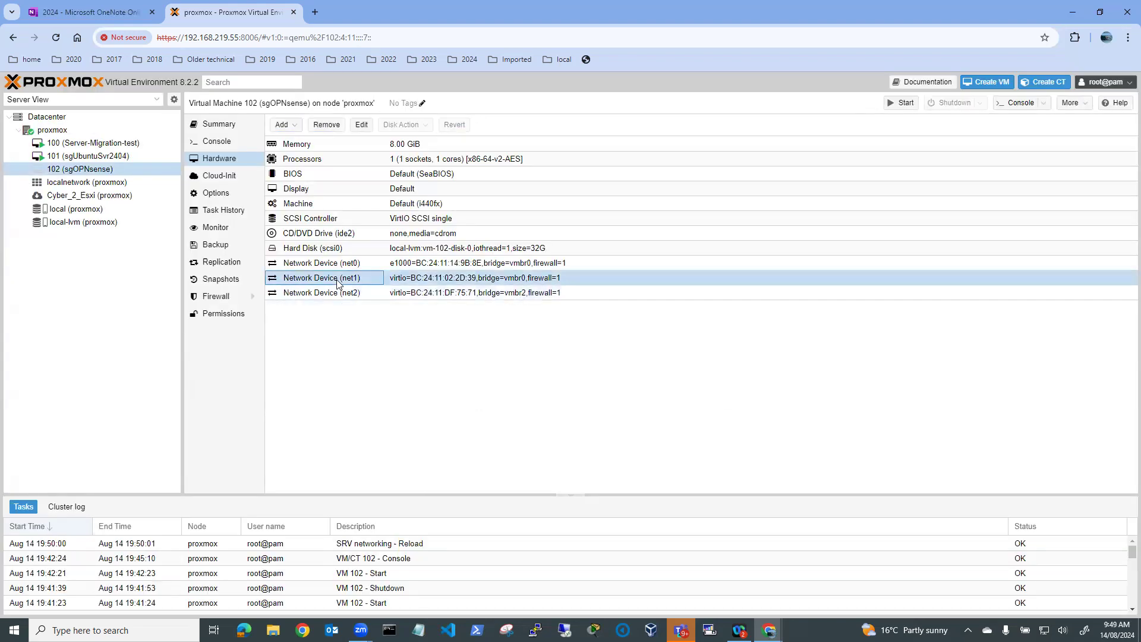
left_click(361, 126)
left_click(558, 329)
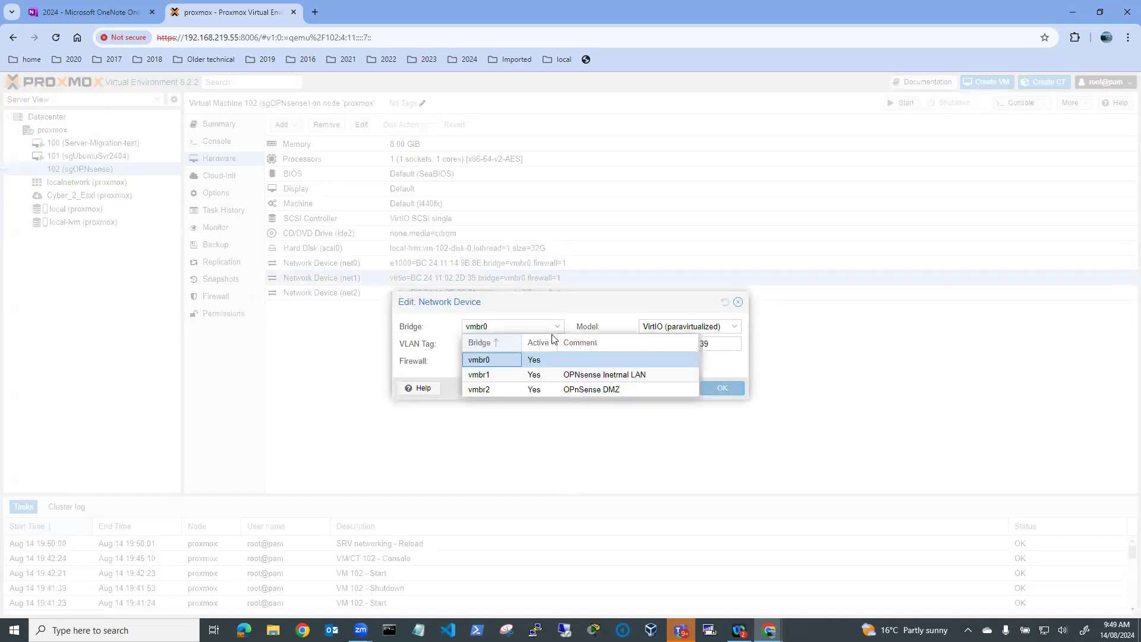
left_click(496, 376)
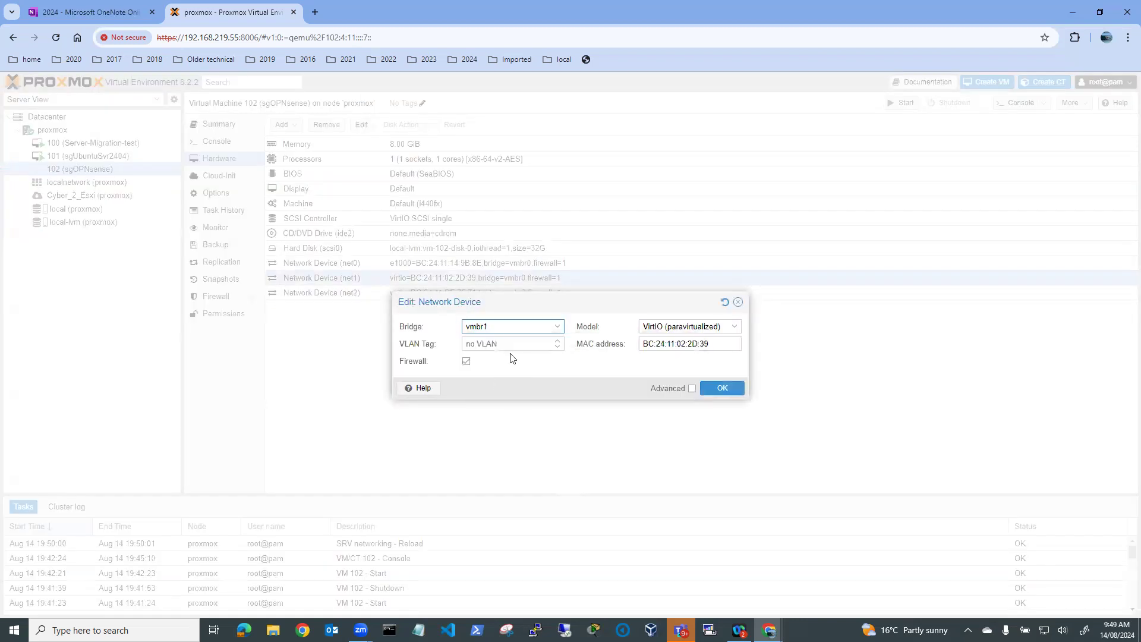
left_click(723, 390)
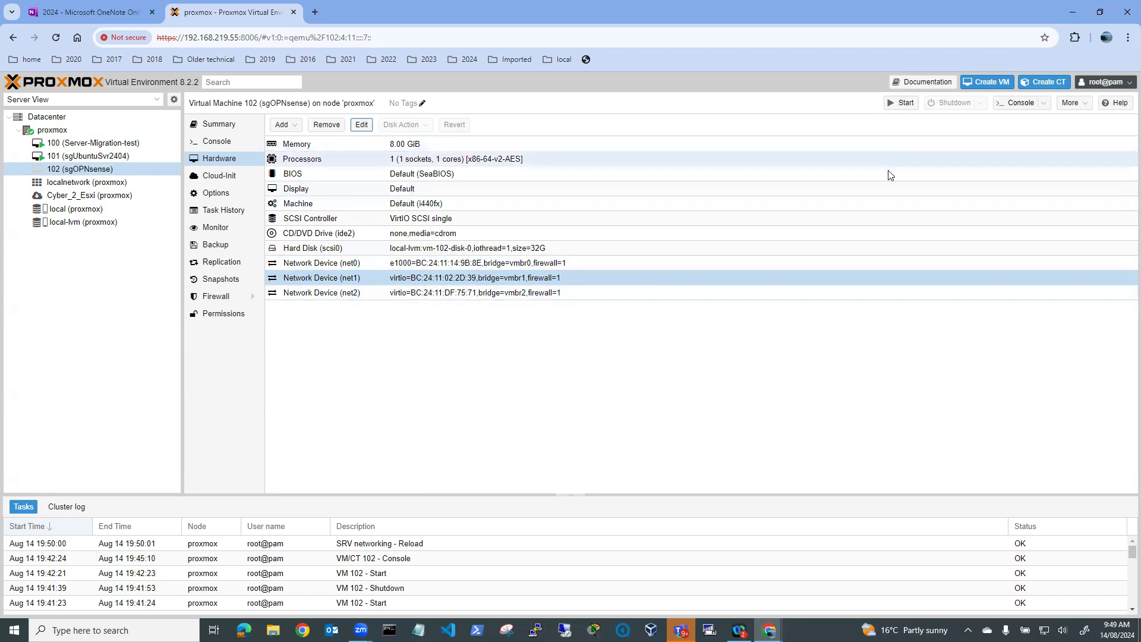
Start VM 102 and watch its console until OPNsense 24.7 reaches the login prompt
left_click(901, 105)
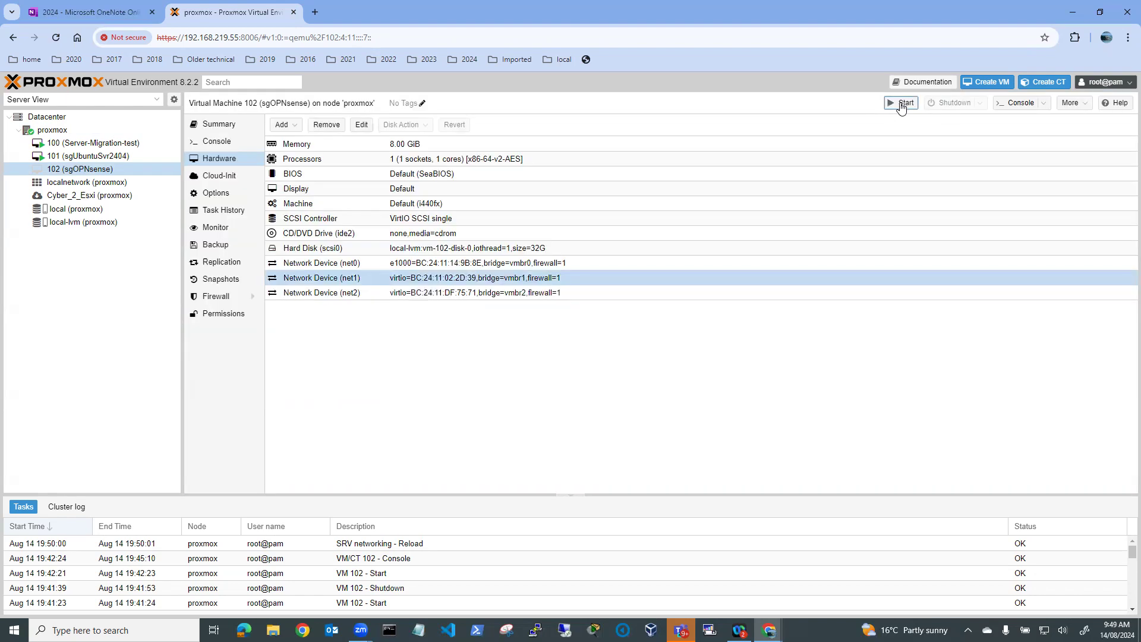
left_click(216, 145)
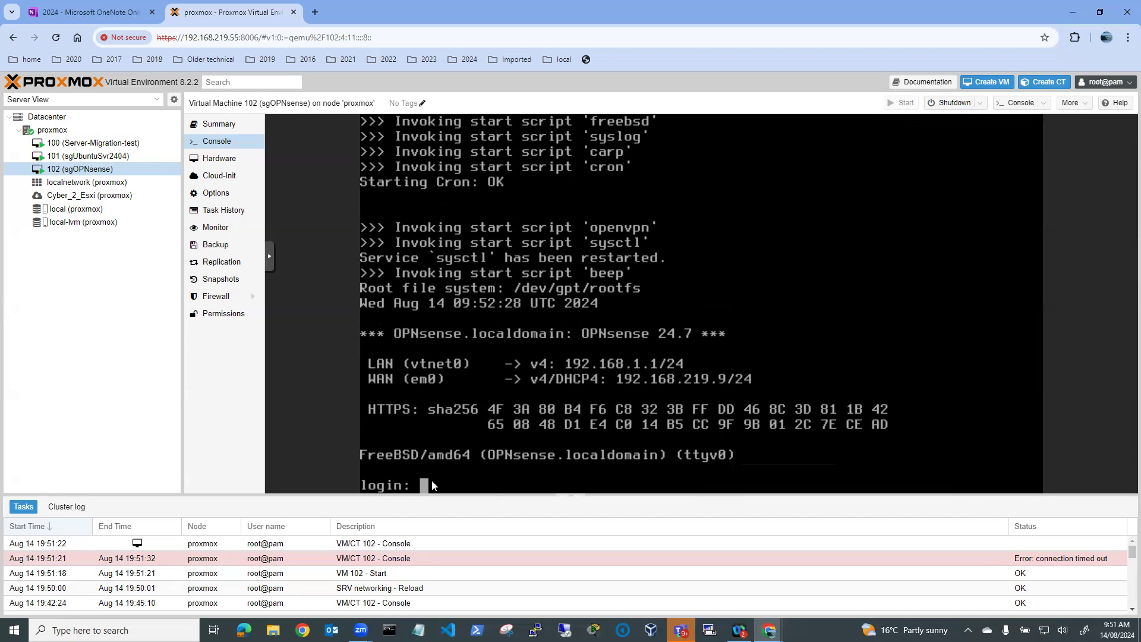
Log in as root, choose option 1 to assign interfaces, and decline LAGGs and VLANs
type("root")
key("Return")
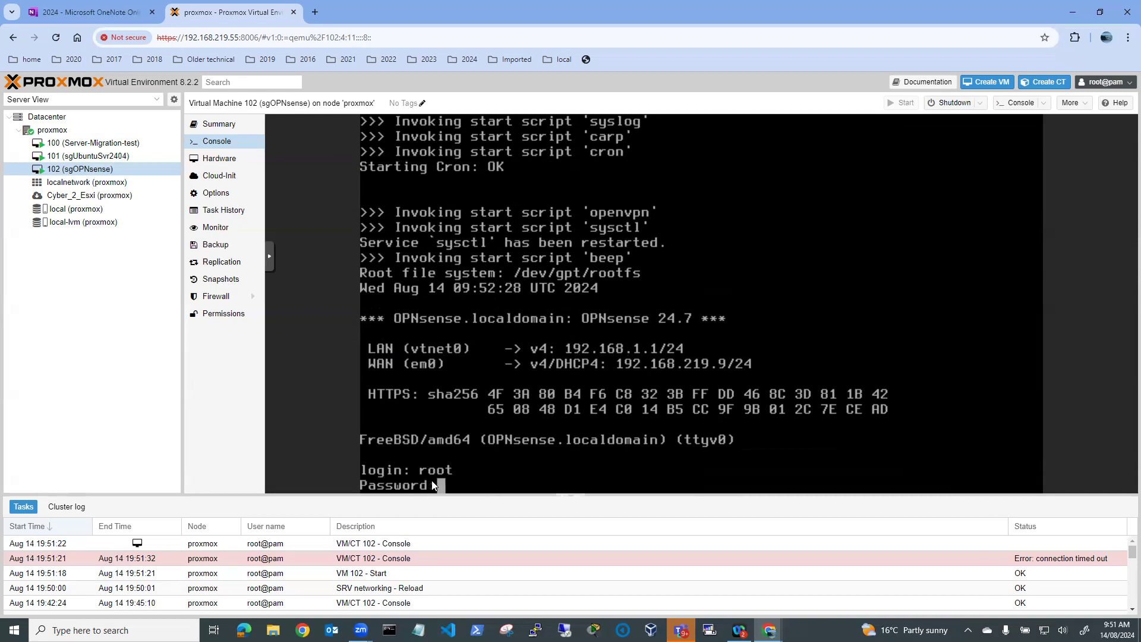
key("Return")
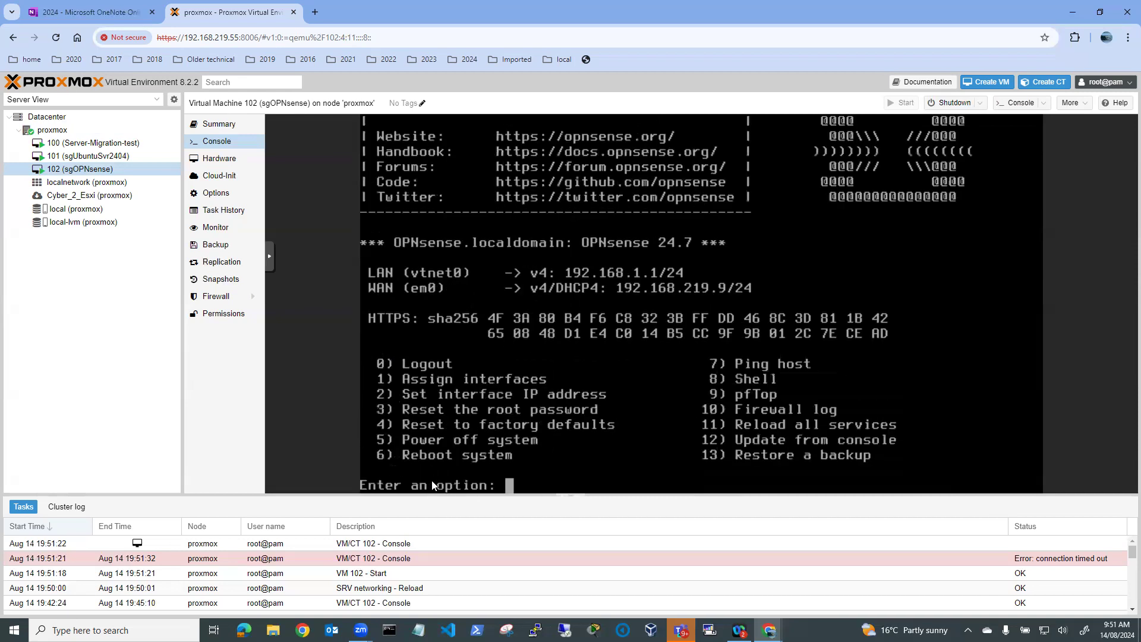
type("1")
key("Return")
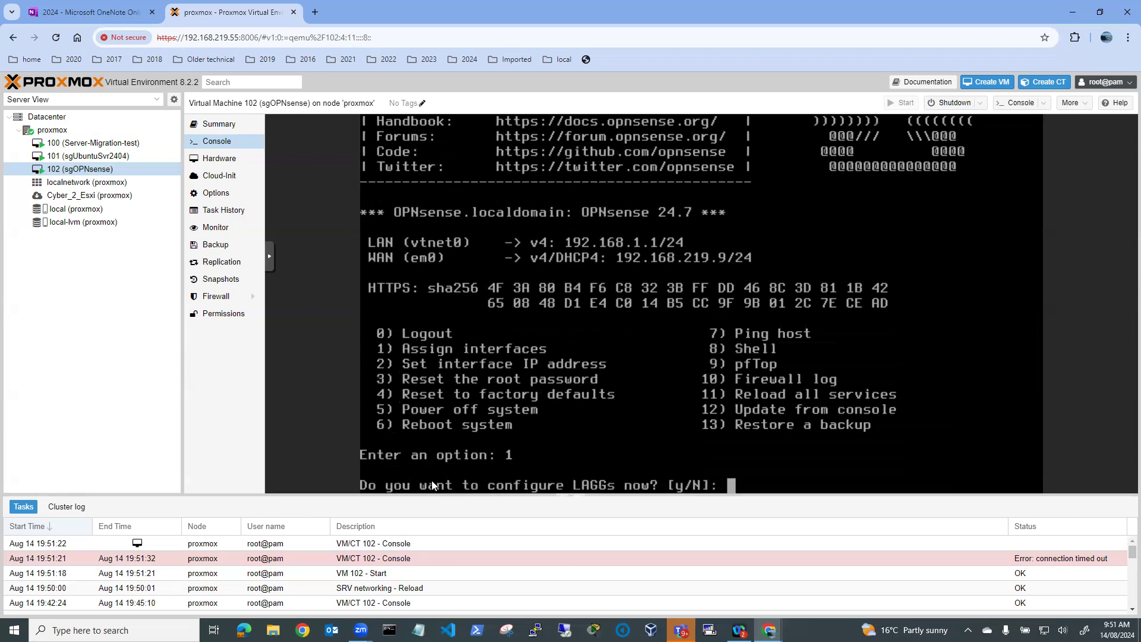
type("n")
key("Return")
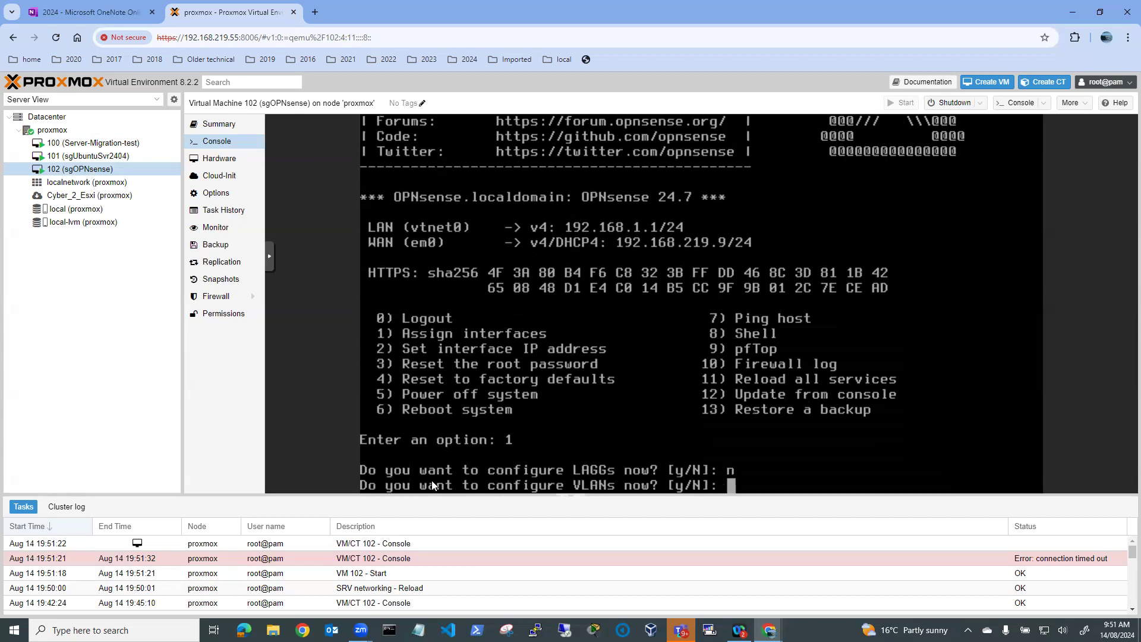
type("n")
key("Return")
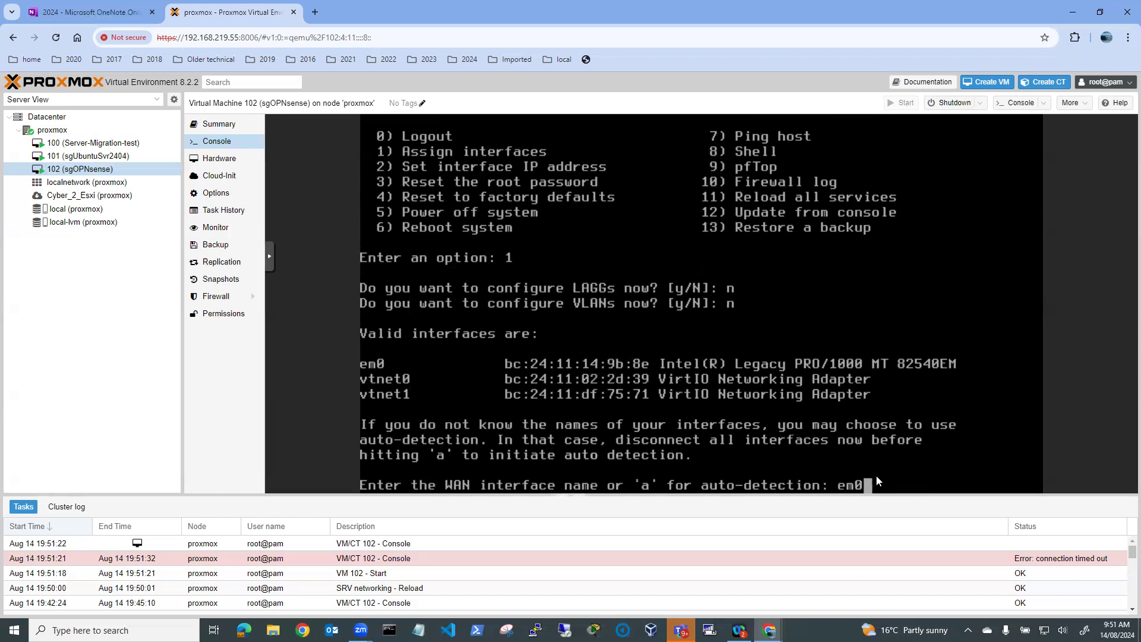
Assign em0 as WAN, vtnet0 as LAN and vtnet1 as OPT1, and confirm
key("Return")
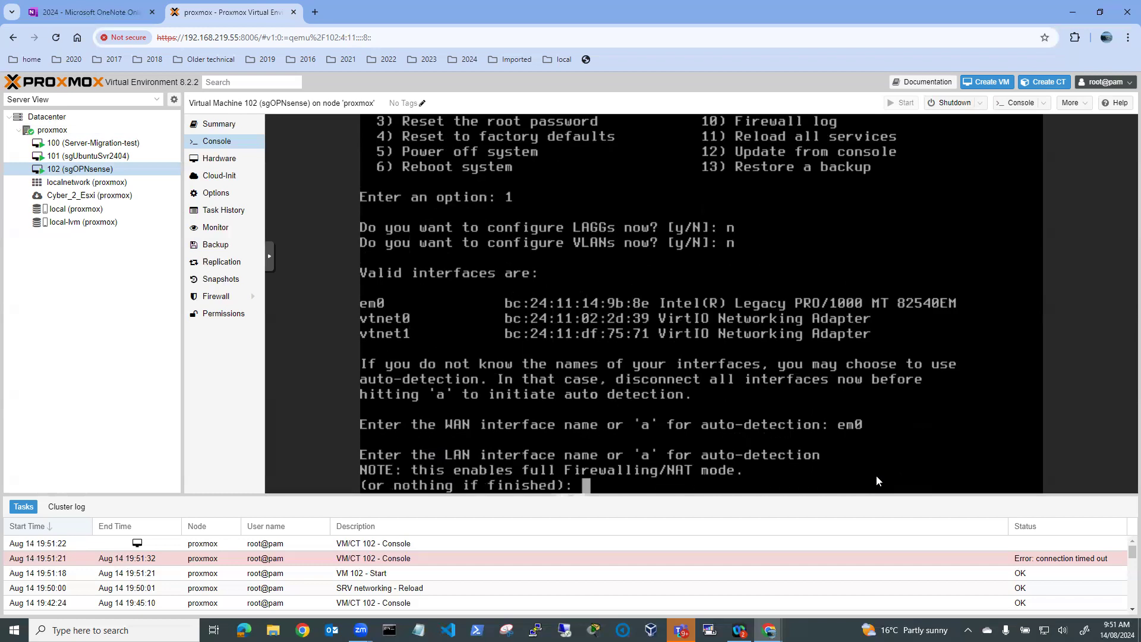
type("vtnet0")
key("Return")
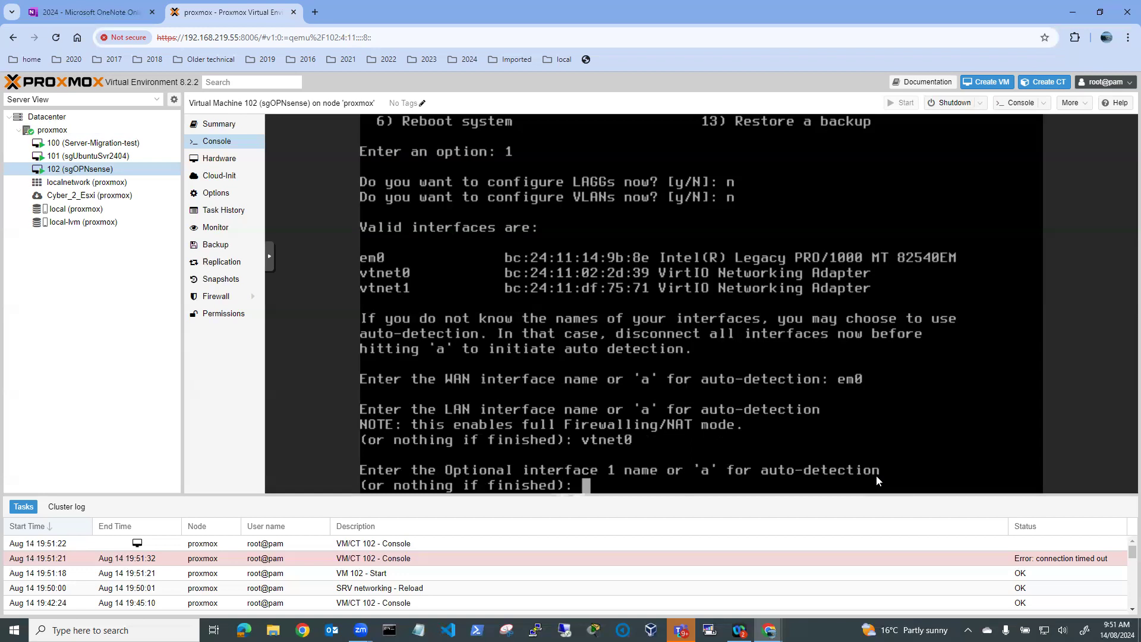
type("vtnet1")
key("Return")
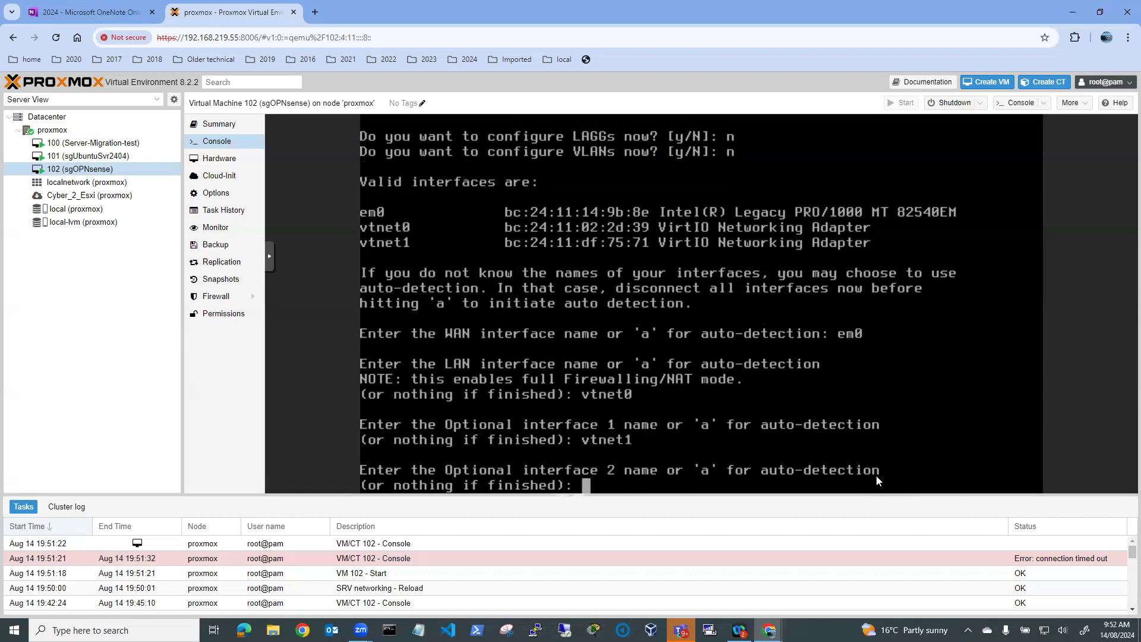
key("Return")
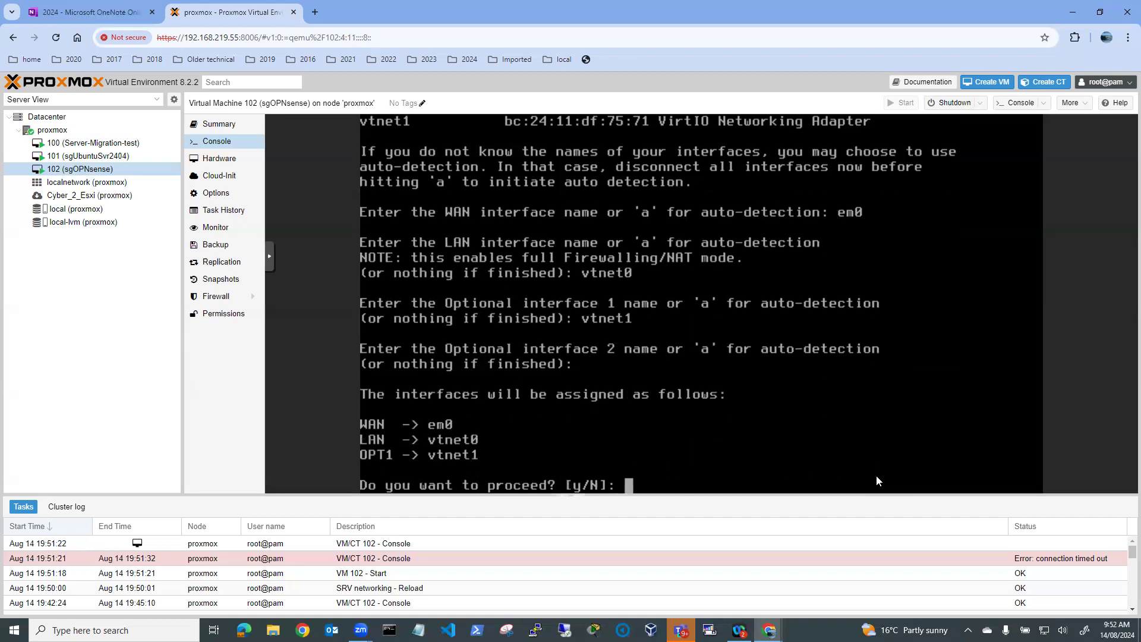
type("y")
key("Return")
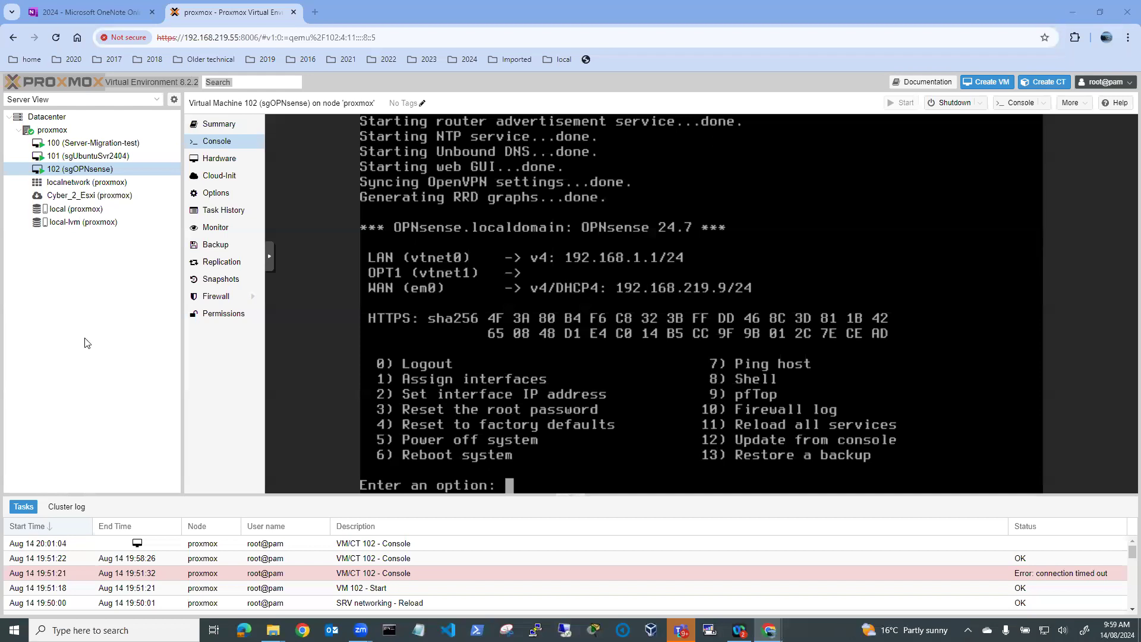
Switch the resource tree to Folder View and list the ISO images on storage 'local'
left_click(52, 130)
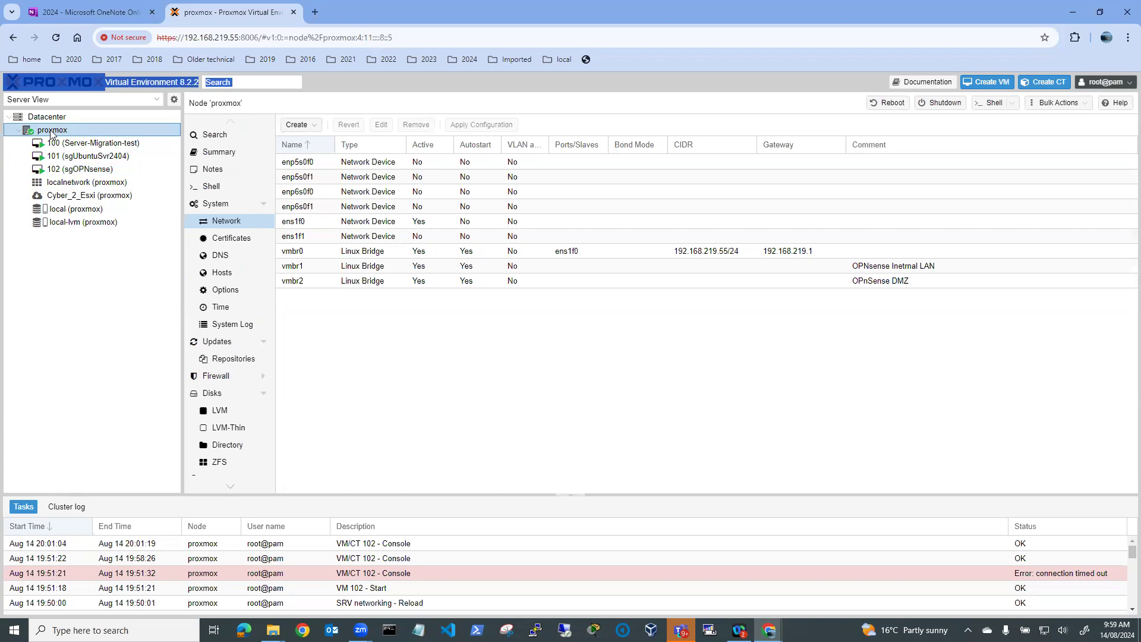
left_click(157, 99)
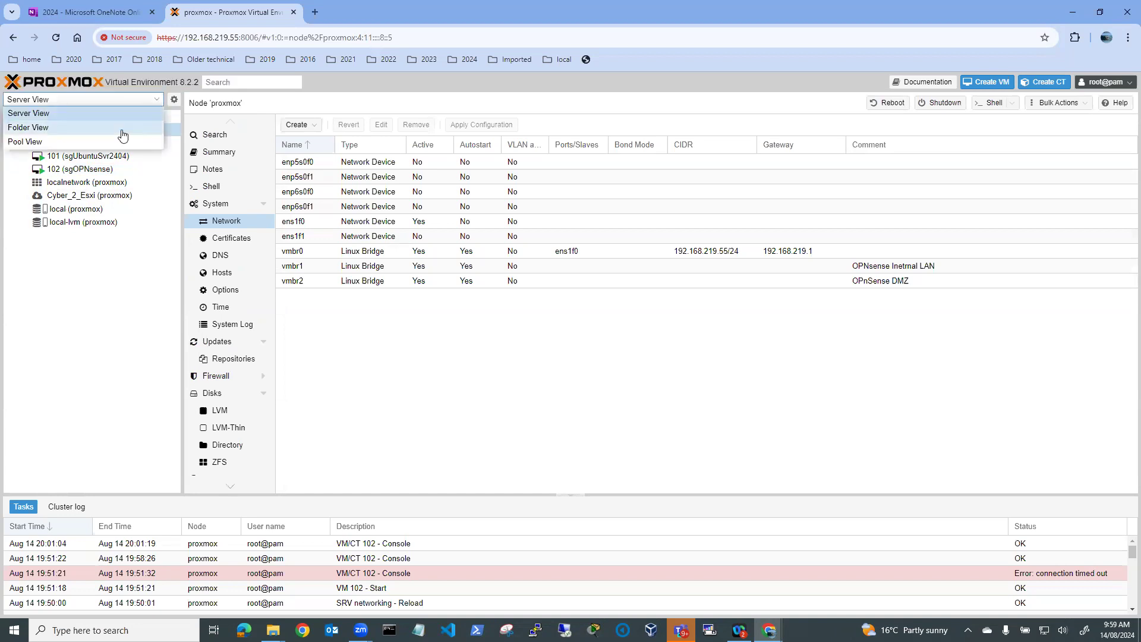
left_click(123, 128)
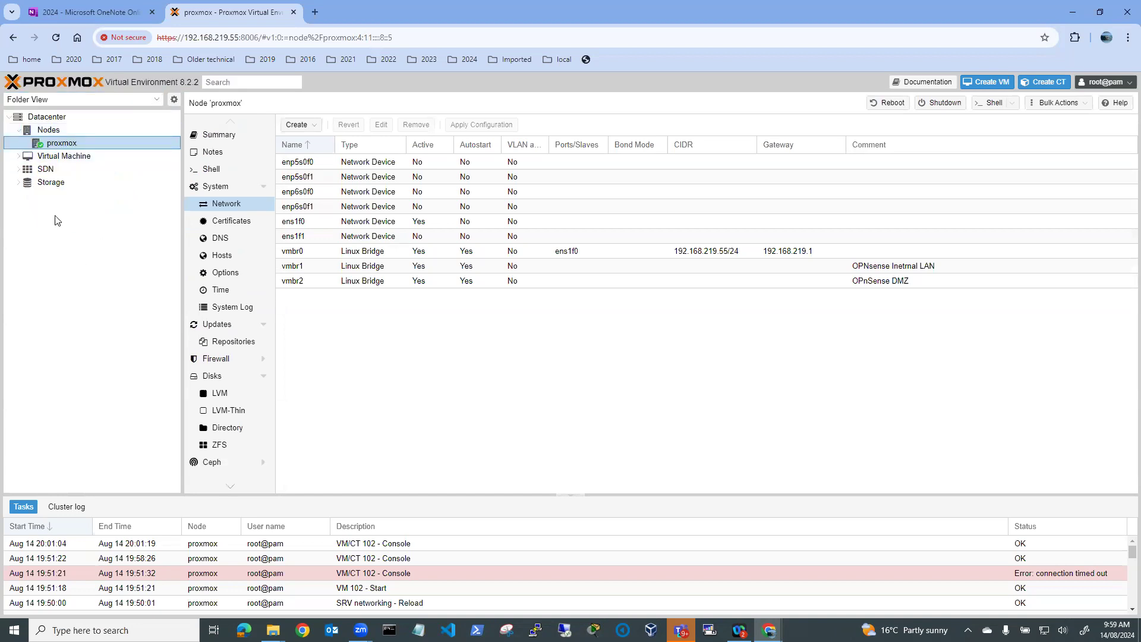
left_click(18, 185)
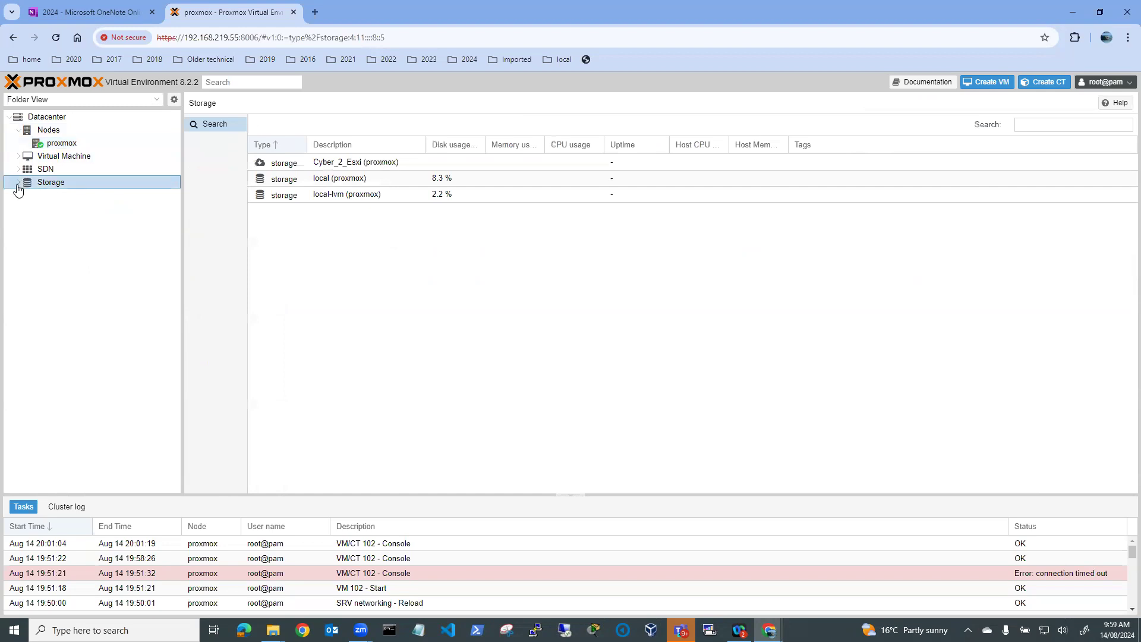
left_click(18, 183)
left_click(72, 209)
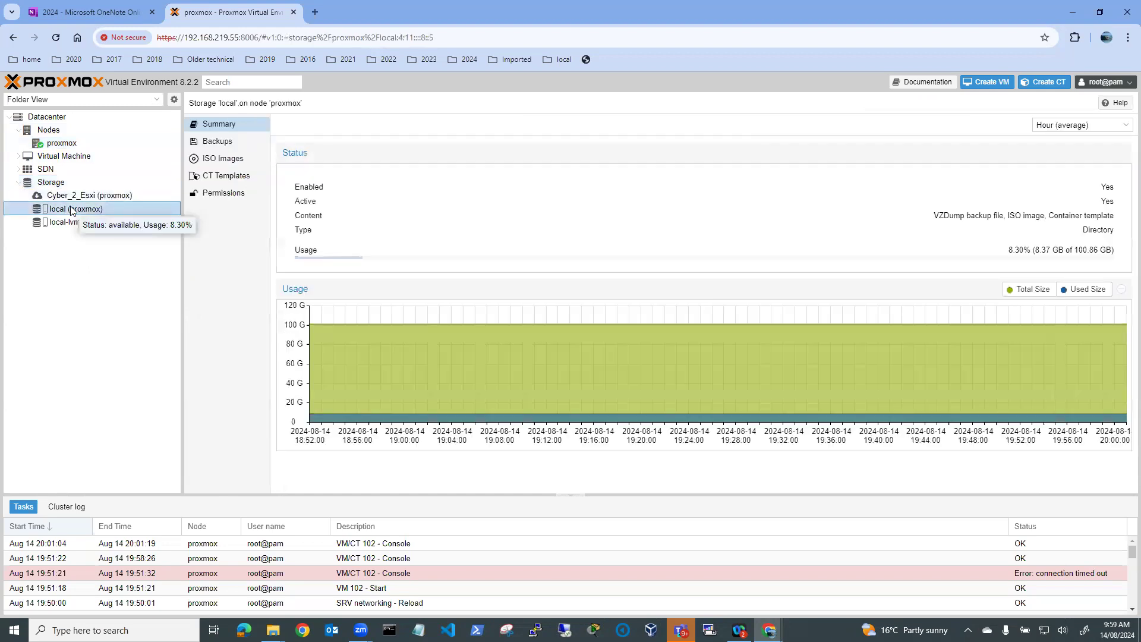
left_click(216, 162)
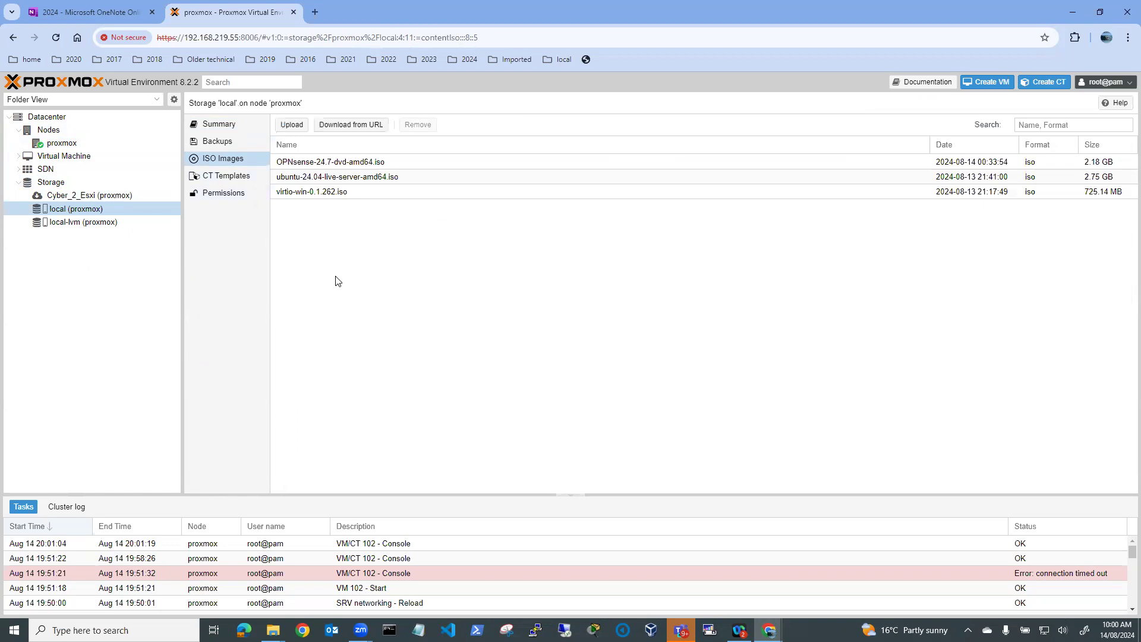
Upload Windows_Server_2022_EVAL_x64FRE_en-us.iso from the downloads folder to local storage
left_click(292, 125)
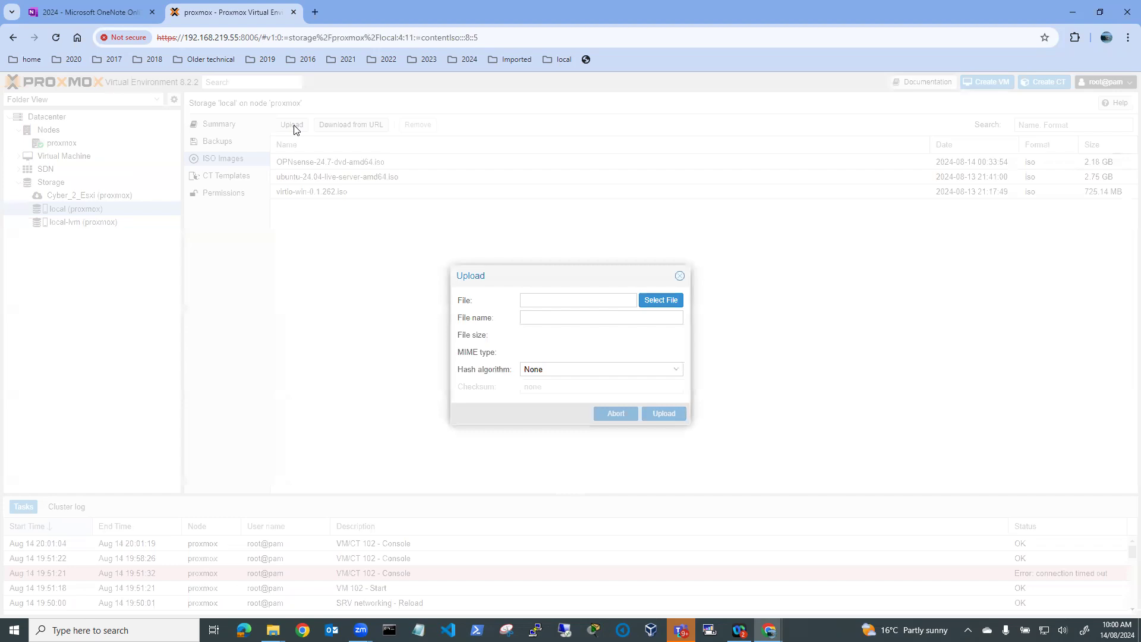
left_click(658, 305)
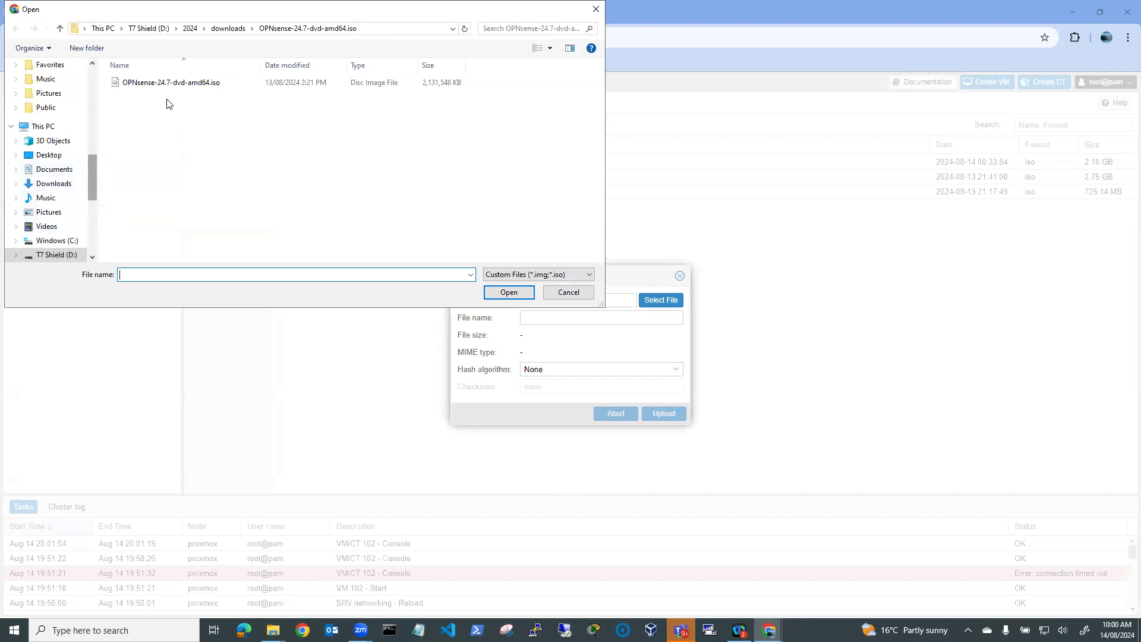
left_click(187, 30)
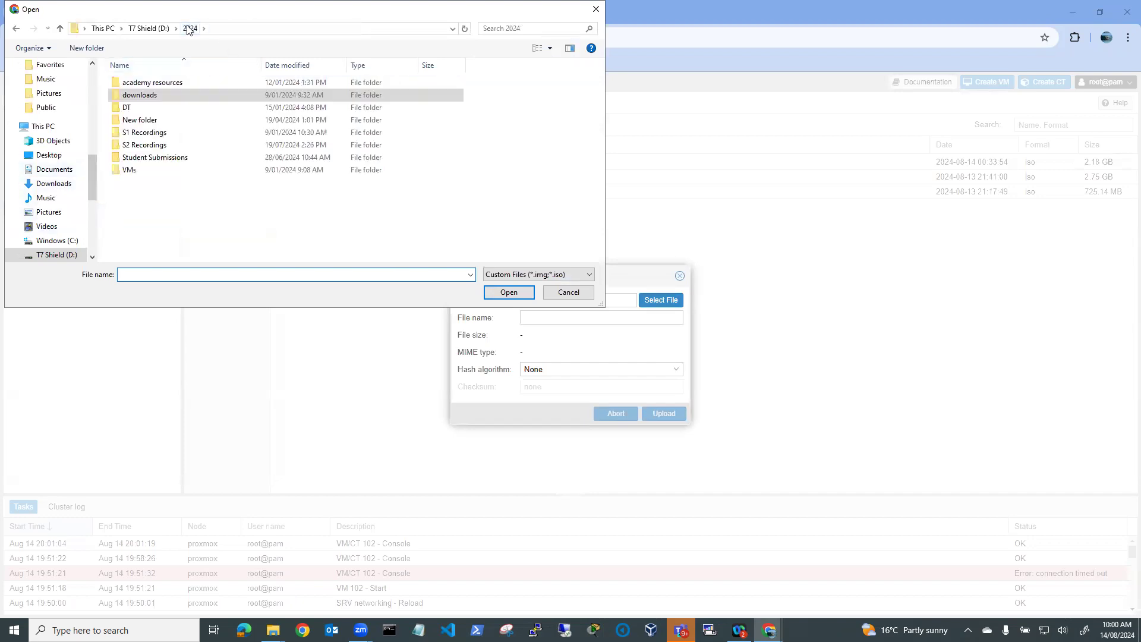
double_click(138, 97)
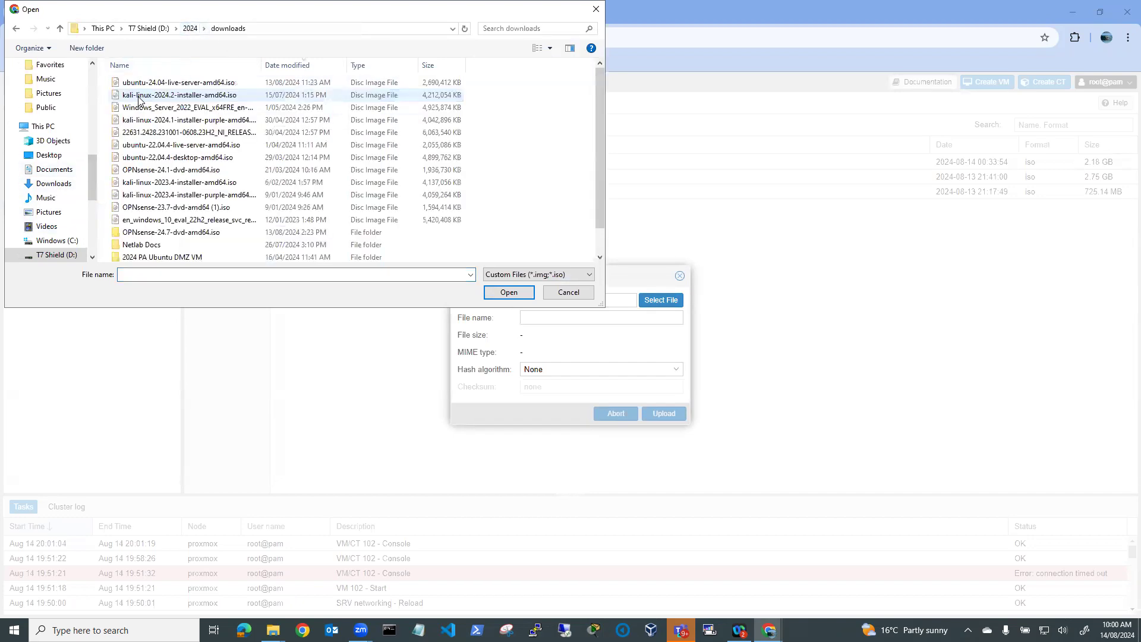
left_click_drag(264, 63, 359, 64)
left_click(200, 108)
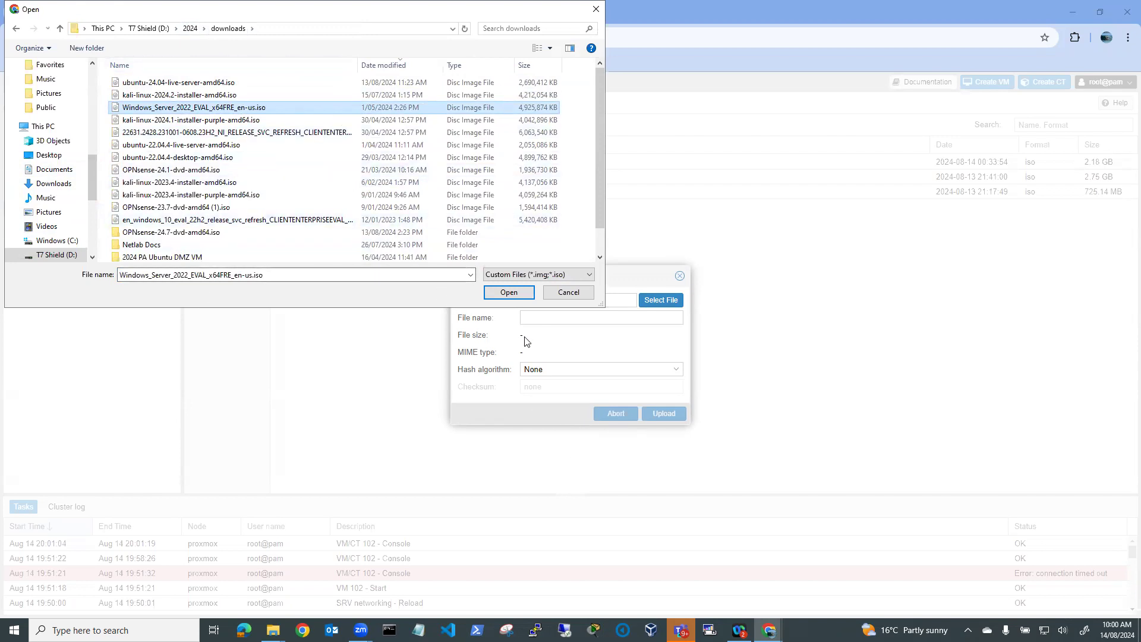
left_click(511, 293)
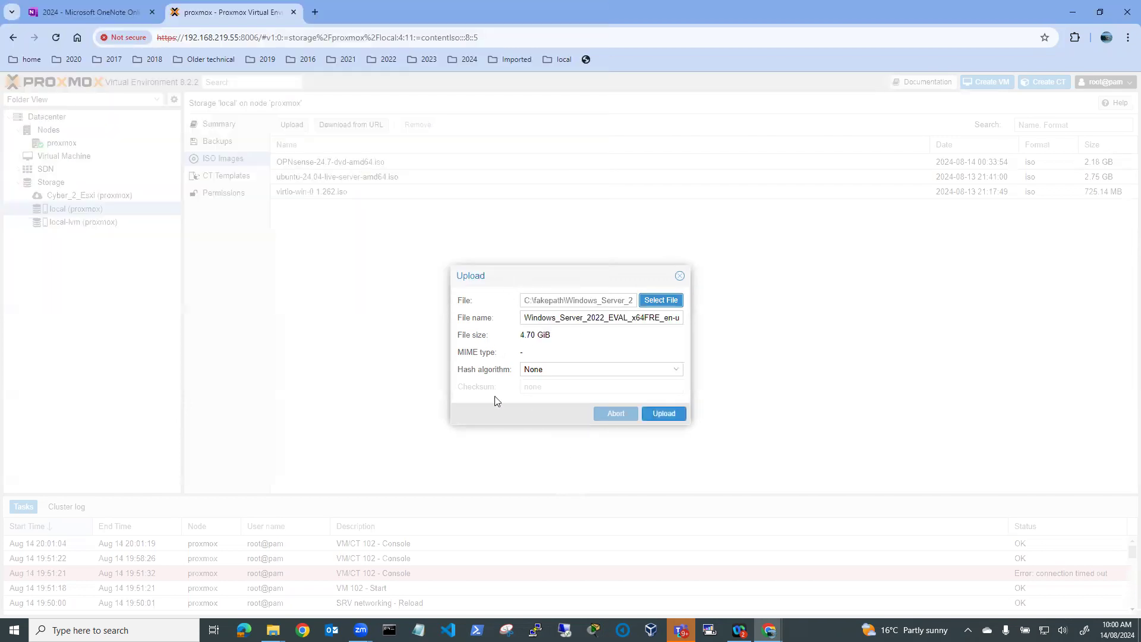
left_click(663, 414)
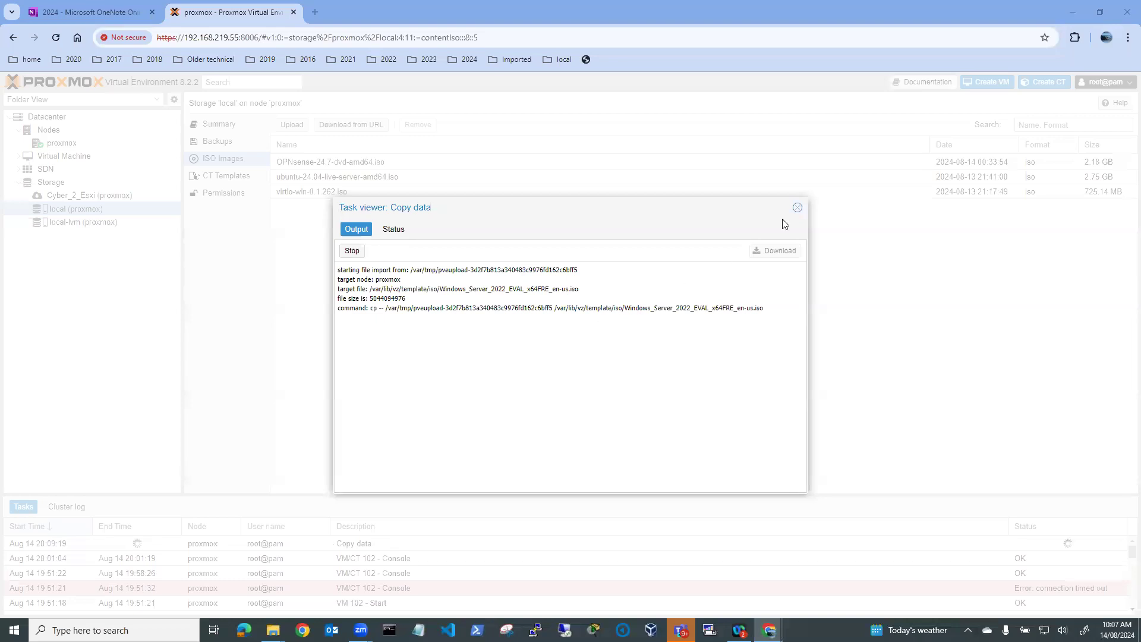
left_click(797, 209)
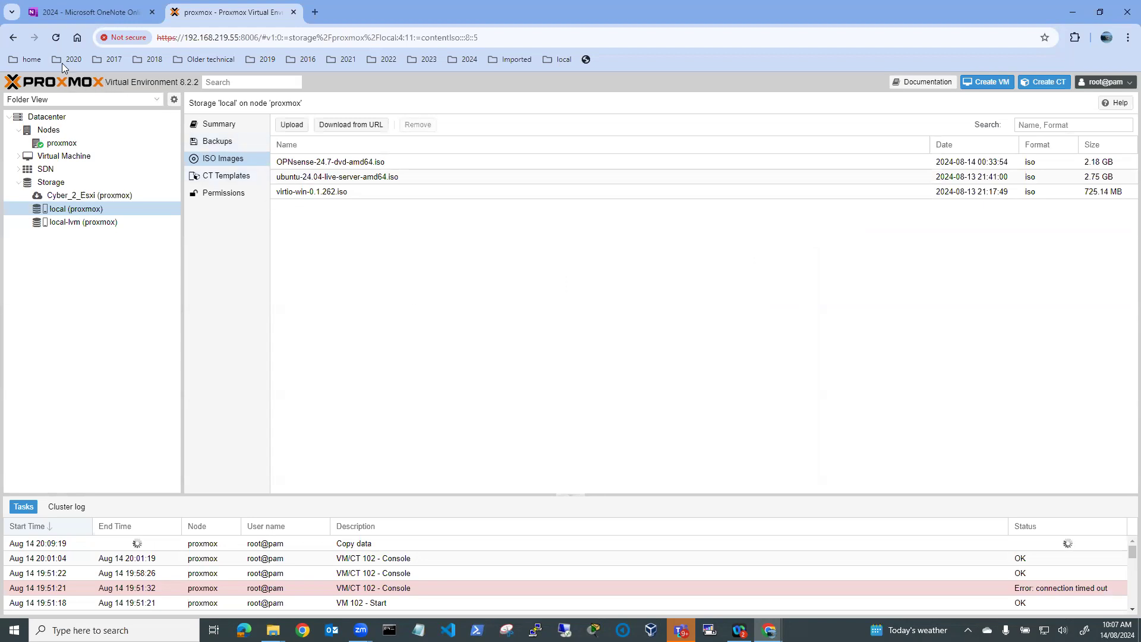
Refresh to see the new ISO, then switch back to Server View and select the proxmox node
left_click(56, 37)
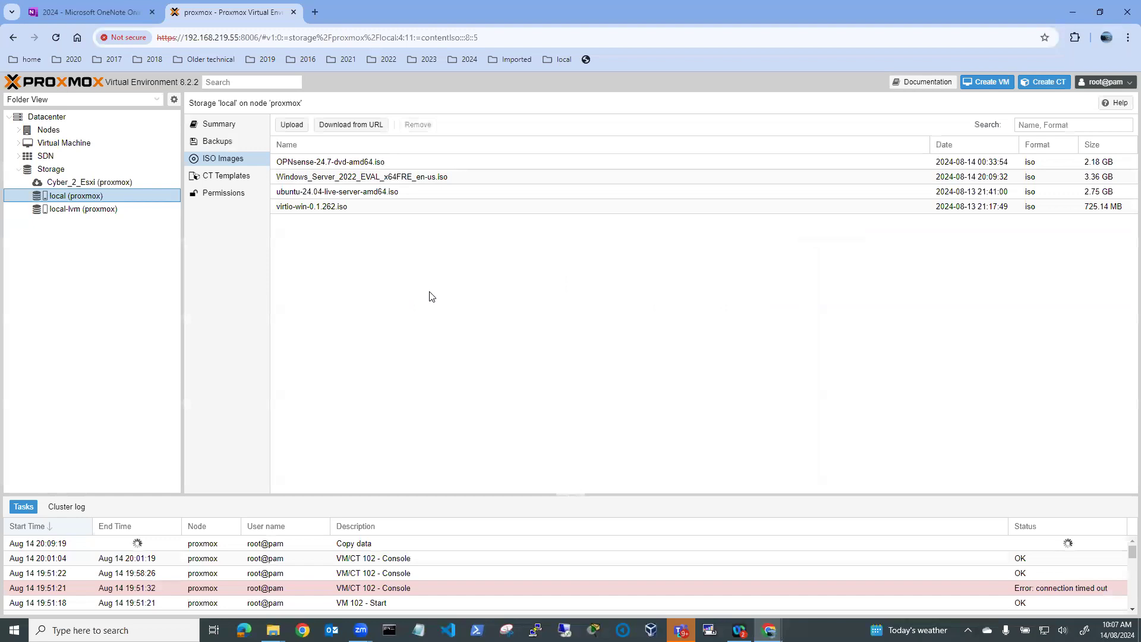
left_click(372, 180)
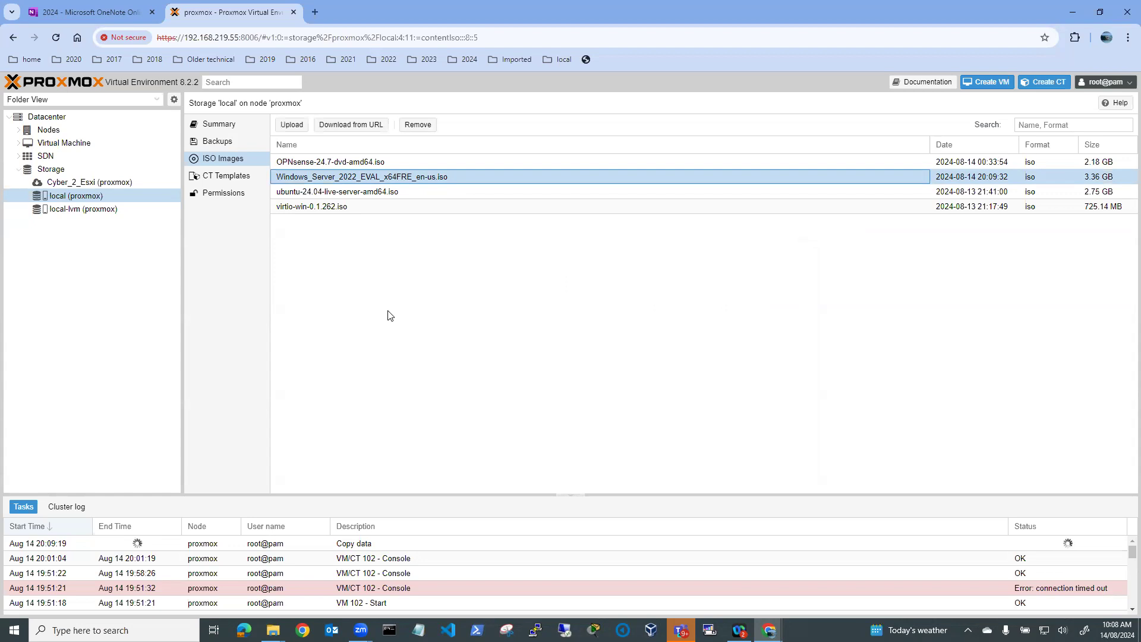
left_click(875, 97)
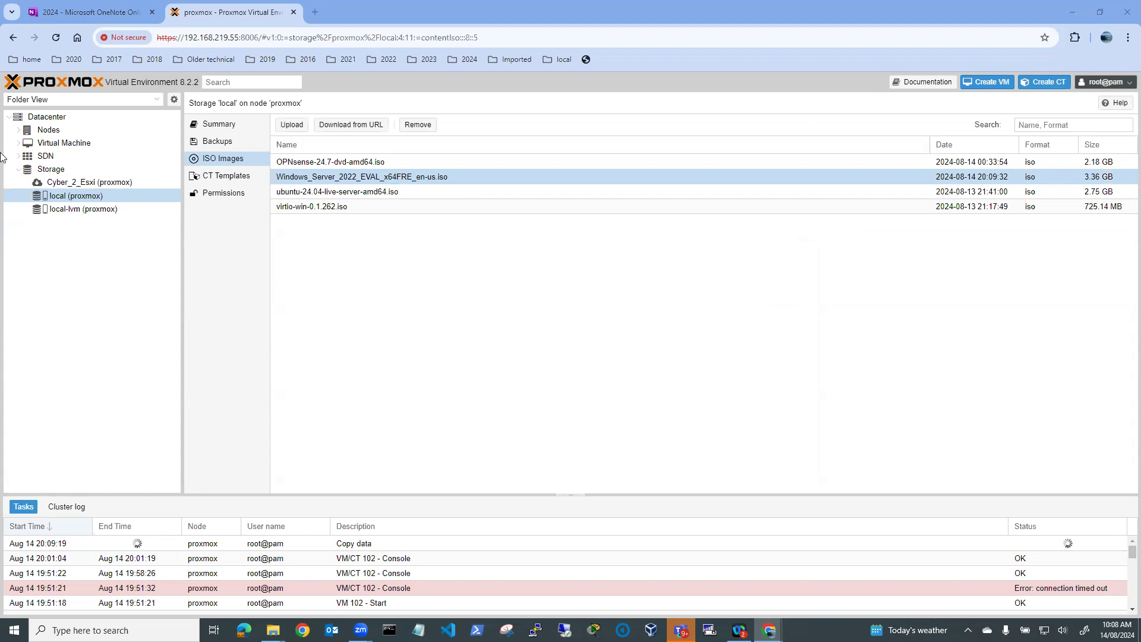
left_click(157, 100)
left_click(112, 113)
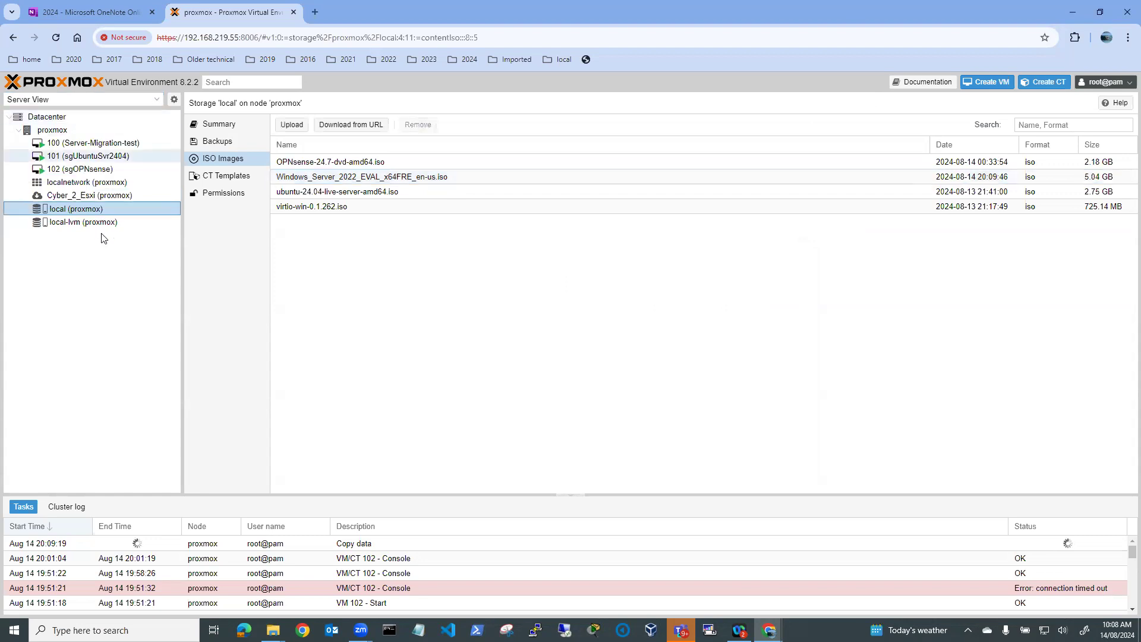
left_click(51, 131)
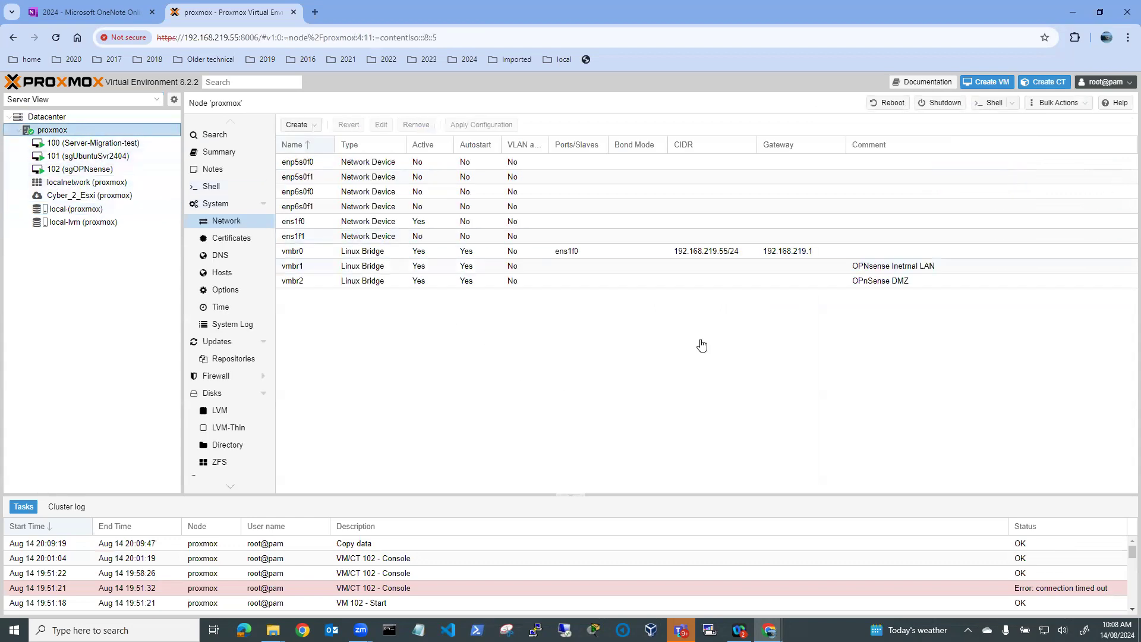
Start a new VM named 'SgWinS'
left_click(984, 86)
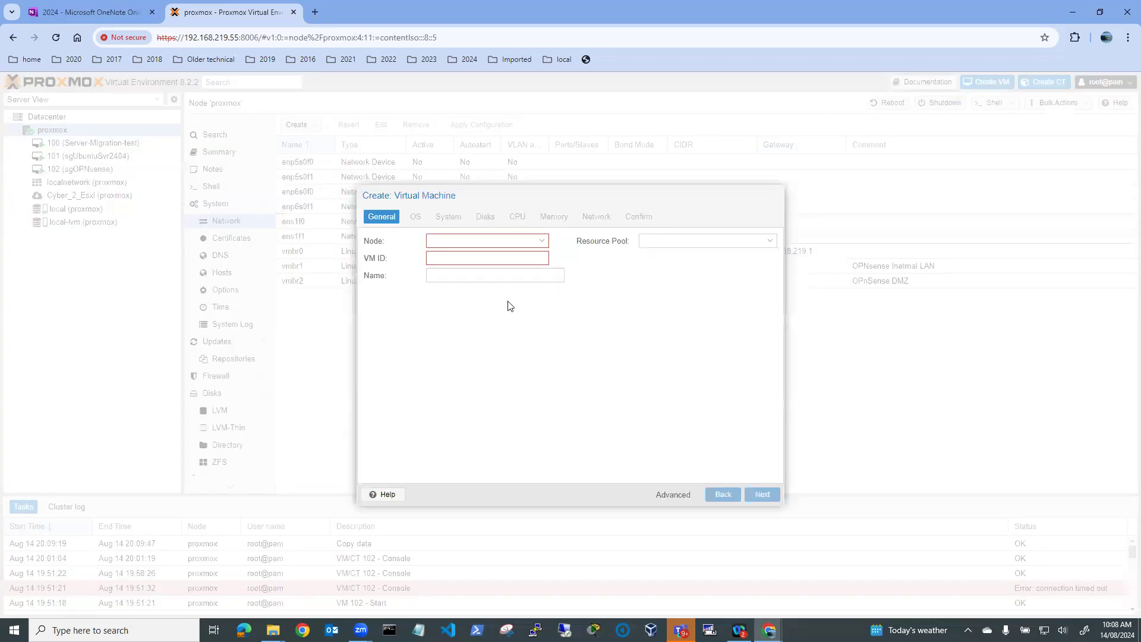
left_click(466, 275)
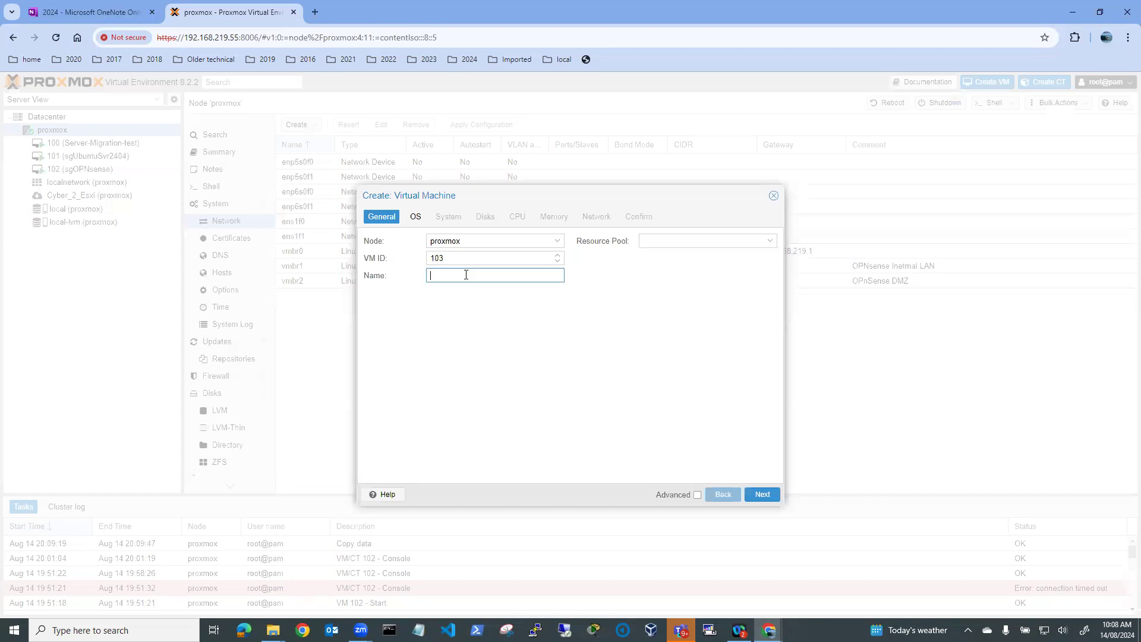
type("SgwinSrv")
left_click(445, 276)
key("BackSpace")
type("W")
left_click(763, 496)
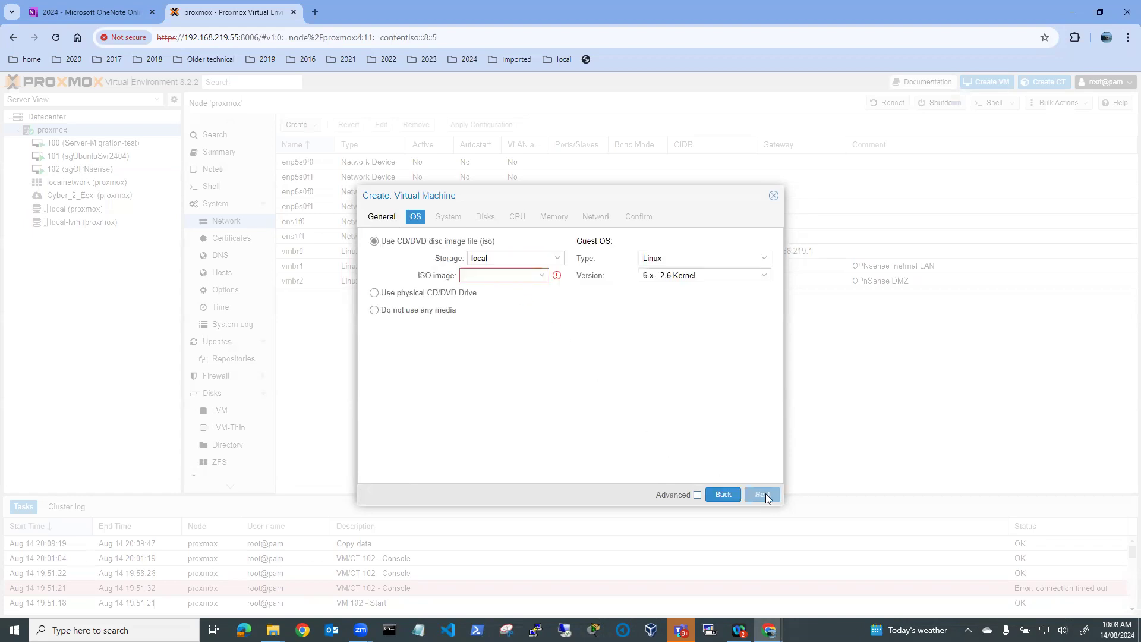
Use the Windows Server 2022 ISO with guest OS Microsoft Windows 11/2022/2025
left_click(539, 276)
left_click(526, 354)
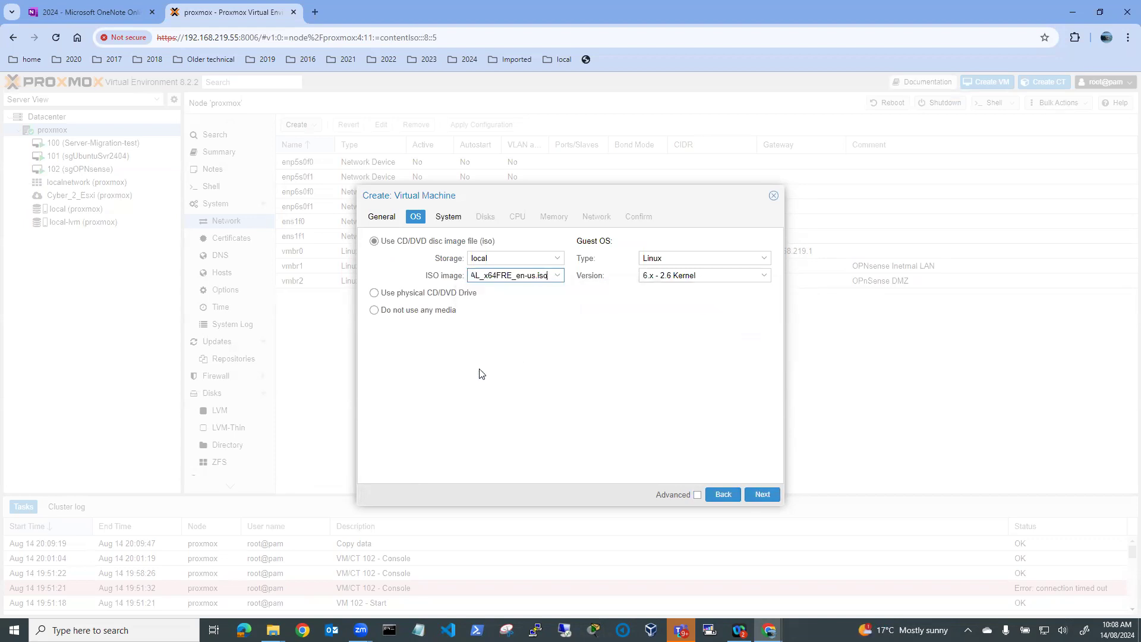
left_click(765, 259)
left_click(743, 289)
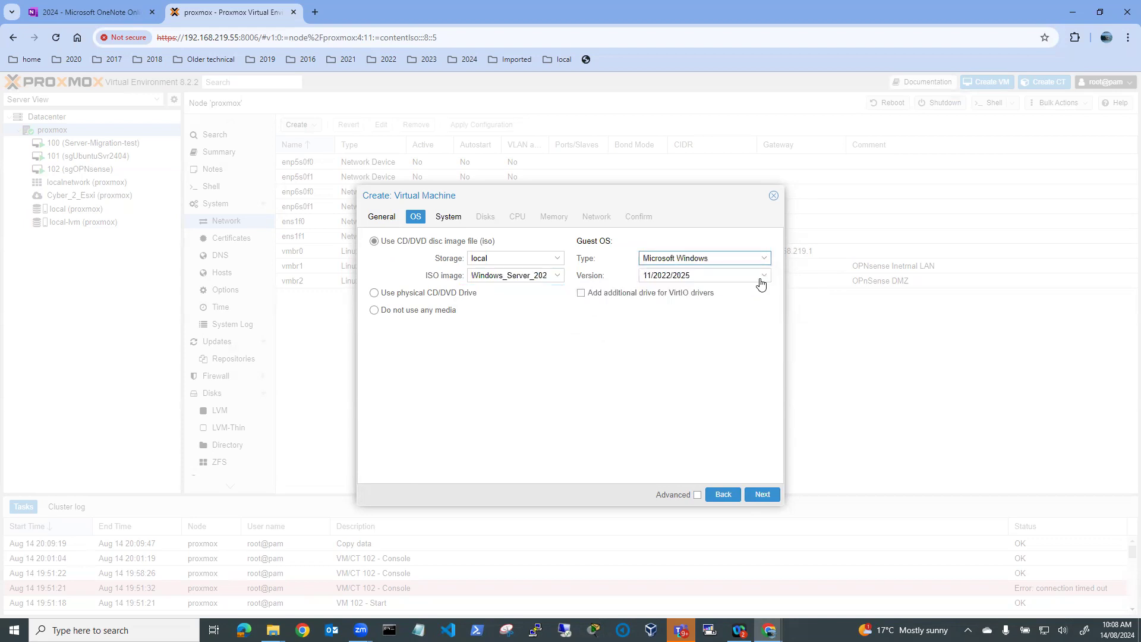
left_click(763, 277)
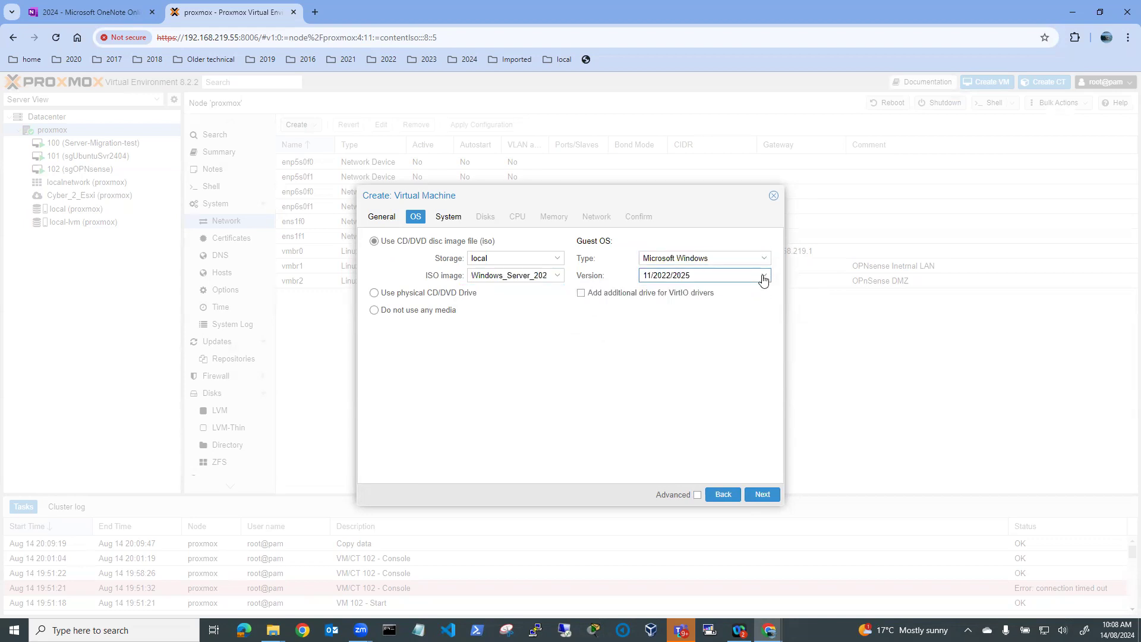
left_click(763, 277)
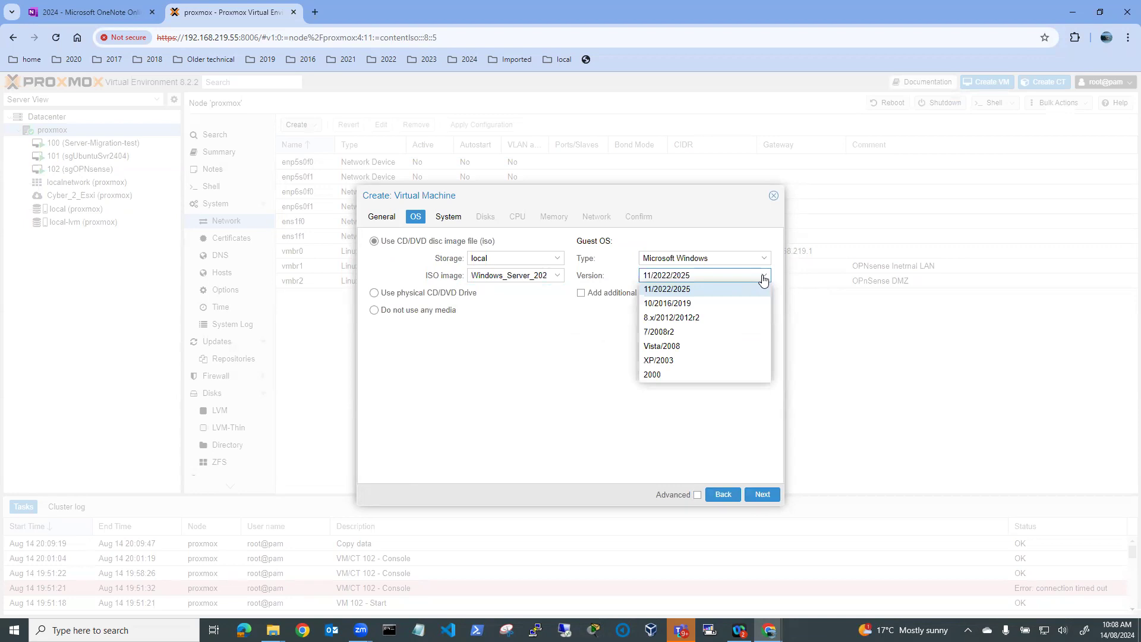
left_click(693, 290)
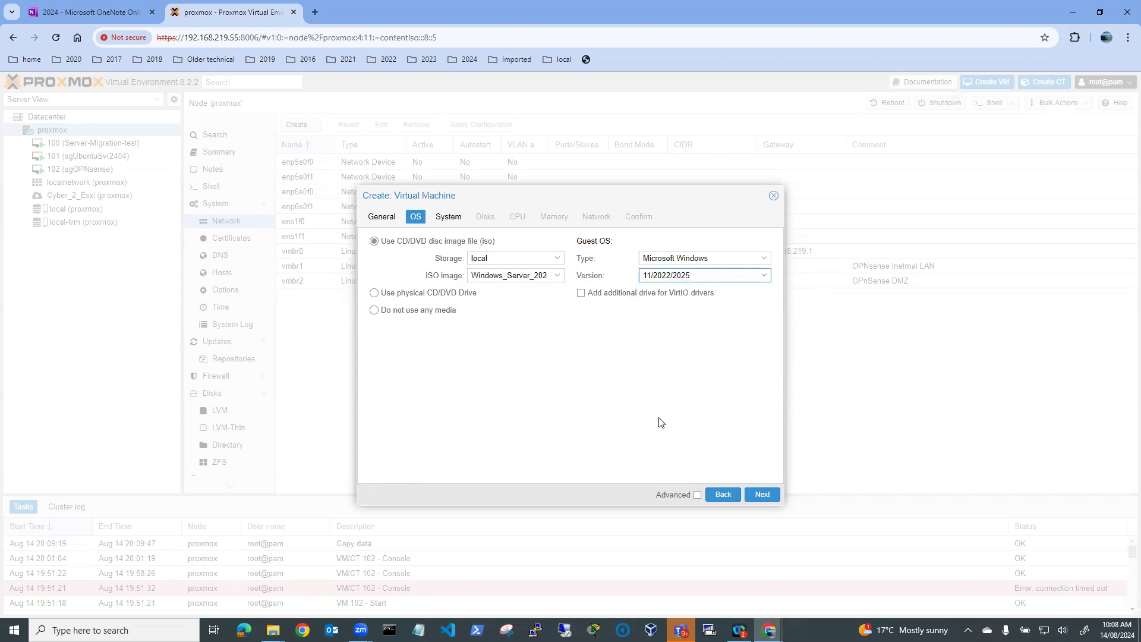
left_click(761, 494)
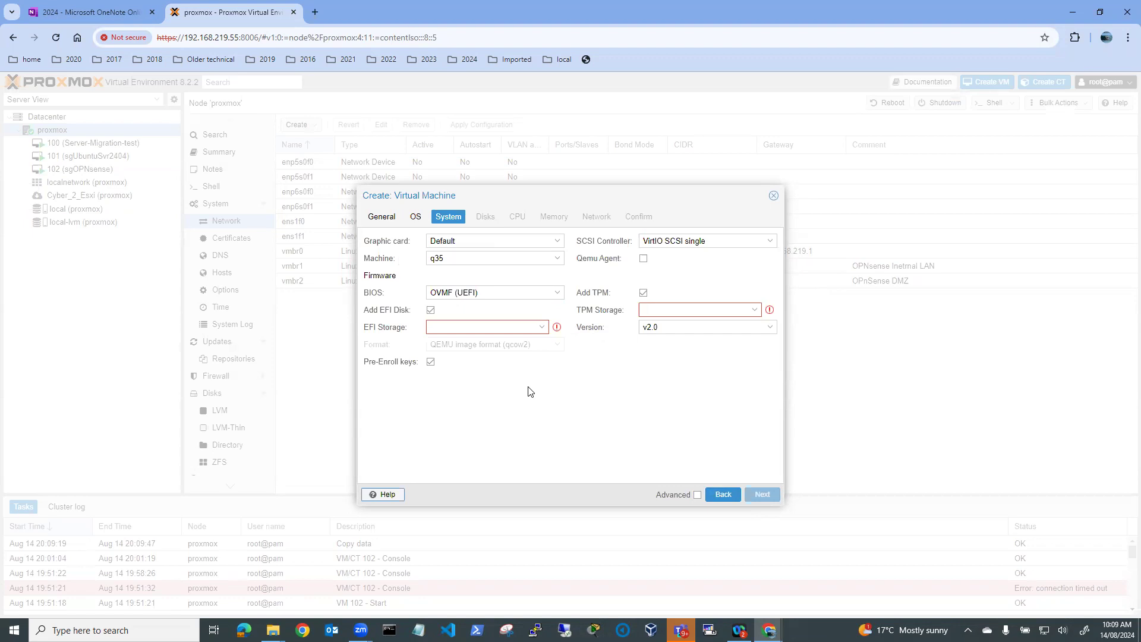
Put the EFI disk and TPM state on local-lvm storage
left_click(544, 330)
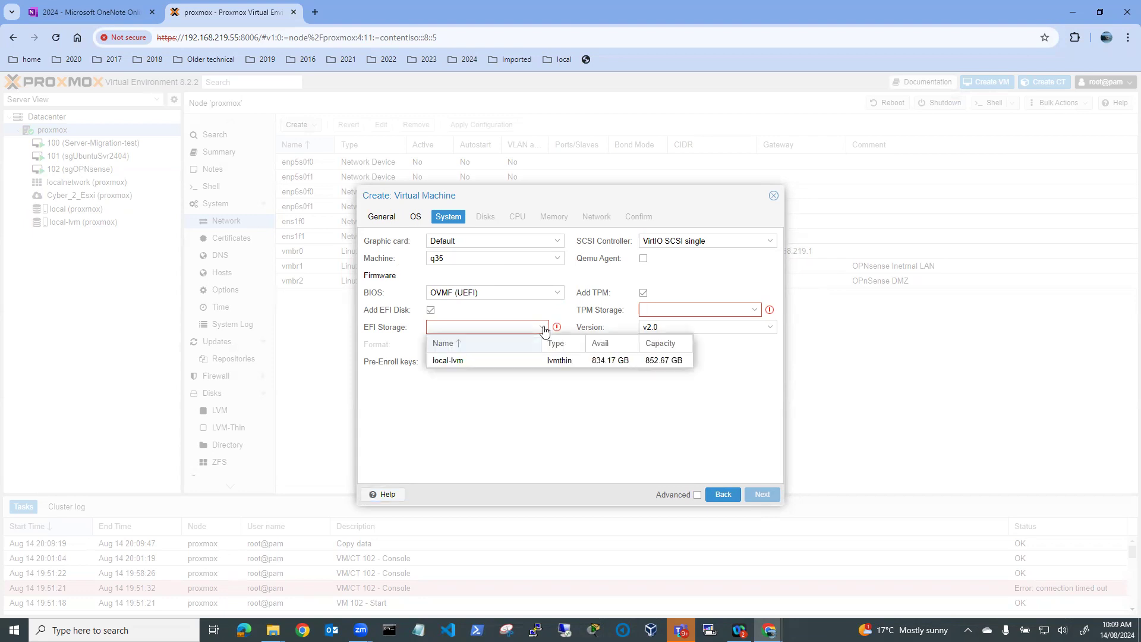
left_click(480, 361)
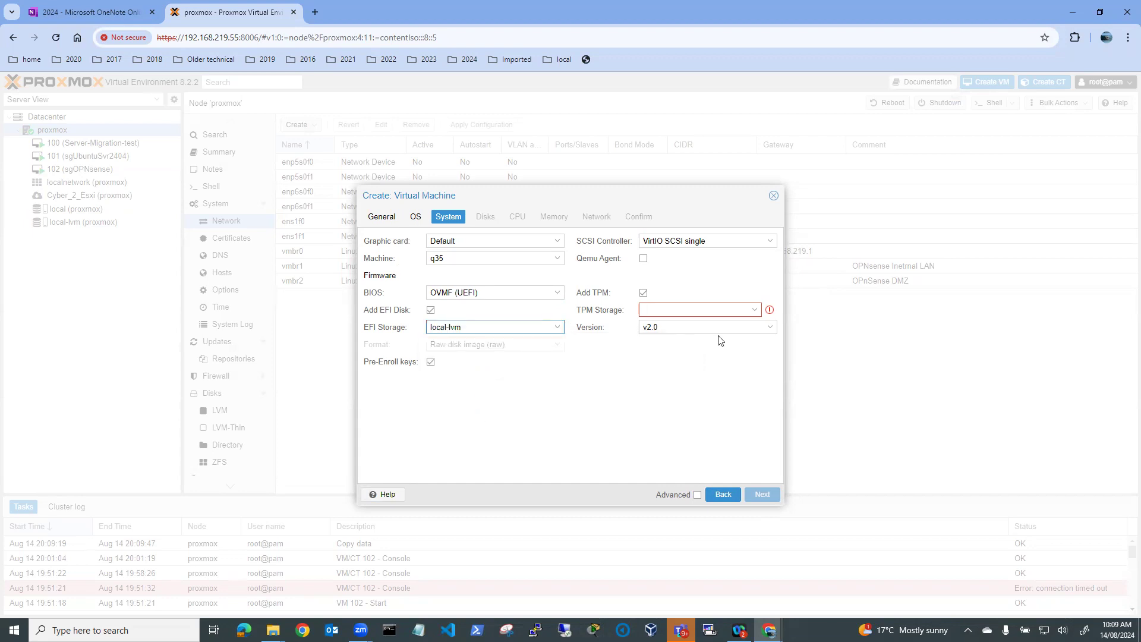
left_click(756, 311)
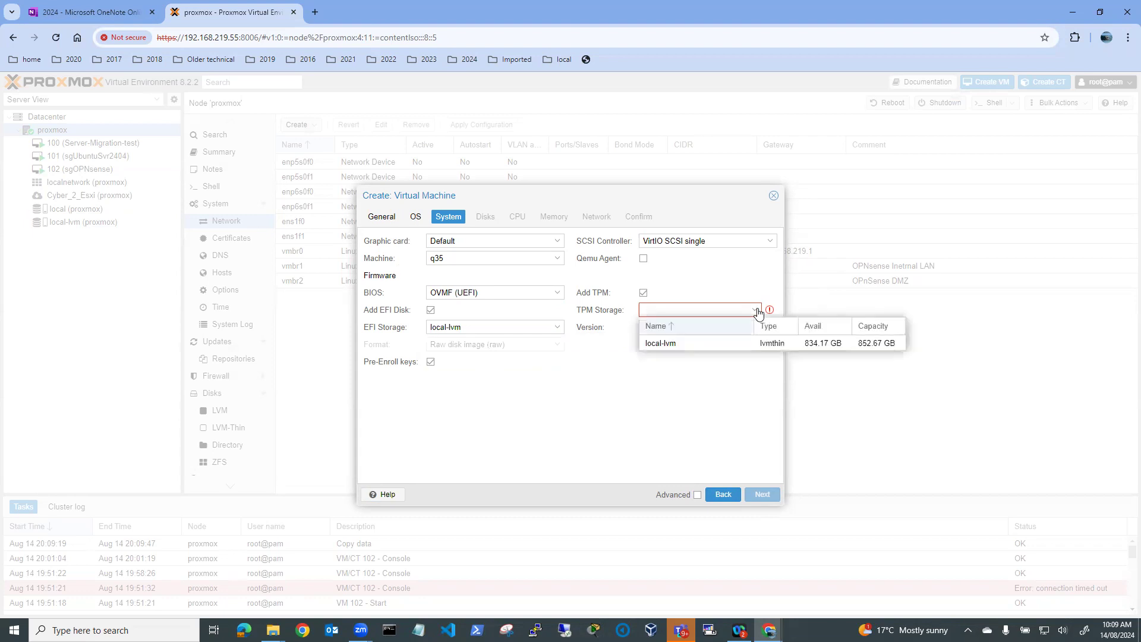
left_click(687, 345)
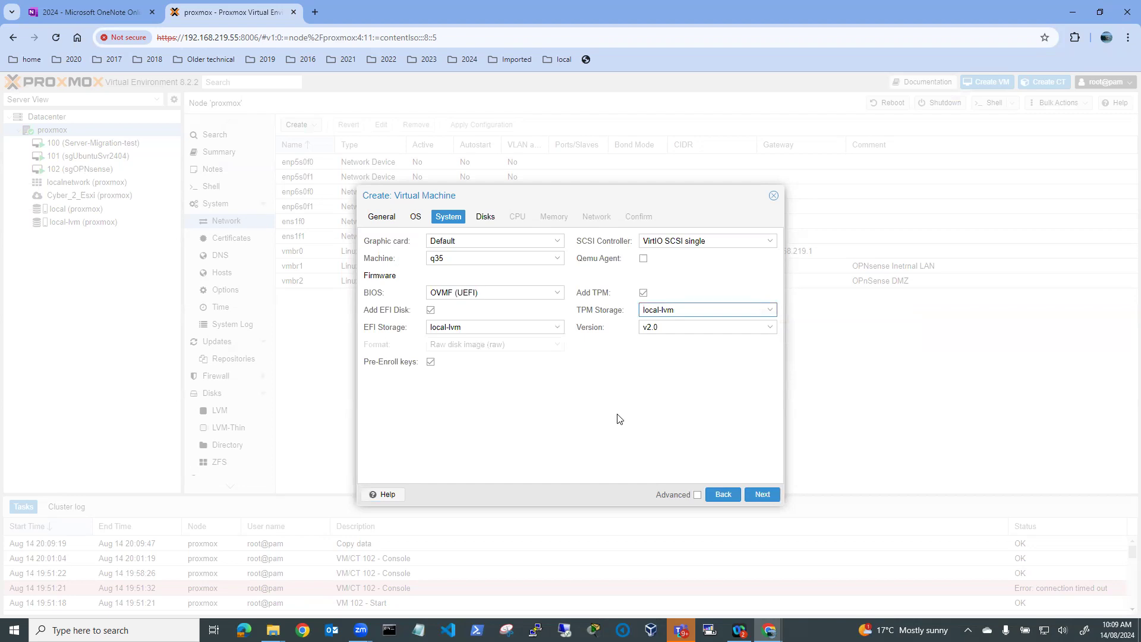
Change the VM's hard disk size from 32 to 50 GiB
left_click(762, 496)
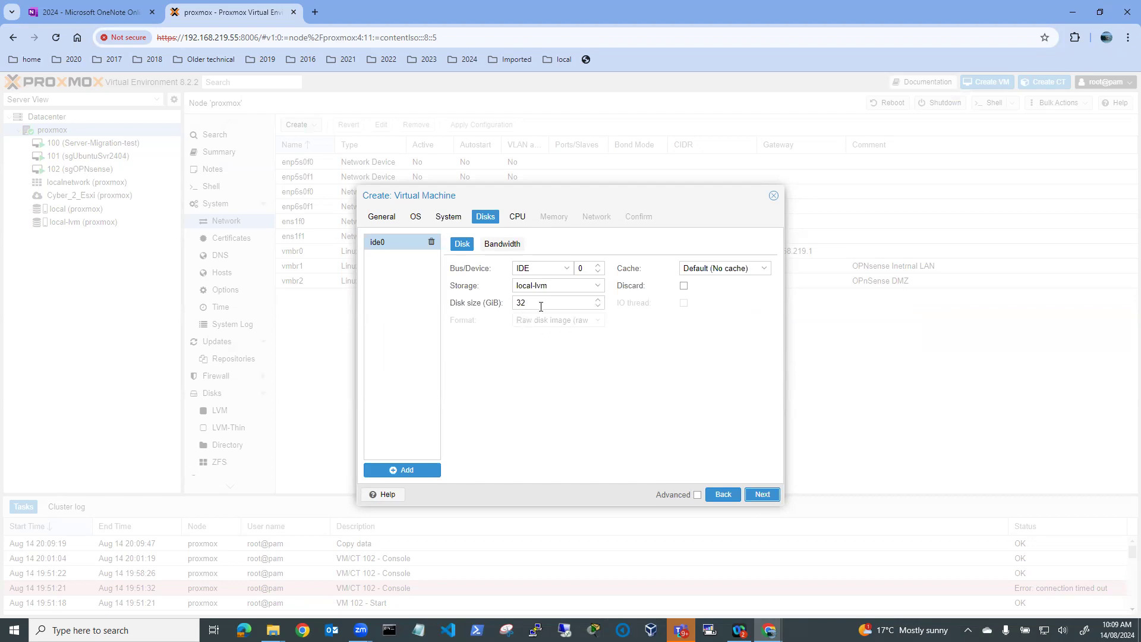
left_click_drag(541, 302, 508, 303)
type("50")
left_click(526, 378)
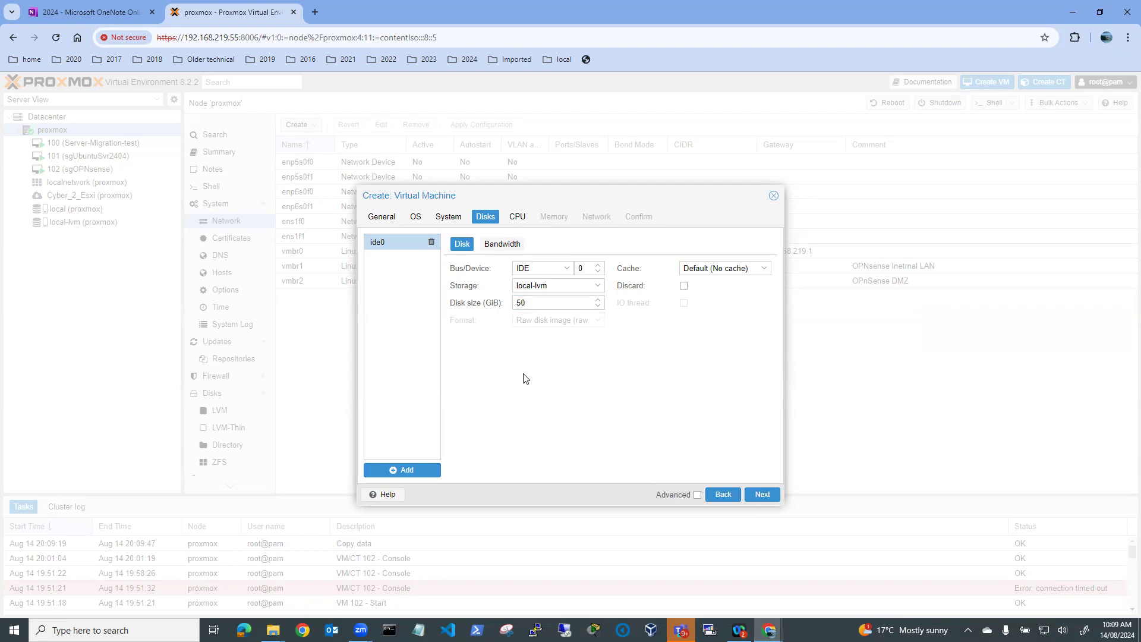
Keep the default CPU settings and 4096 MiB memory
left_click(762, 495)
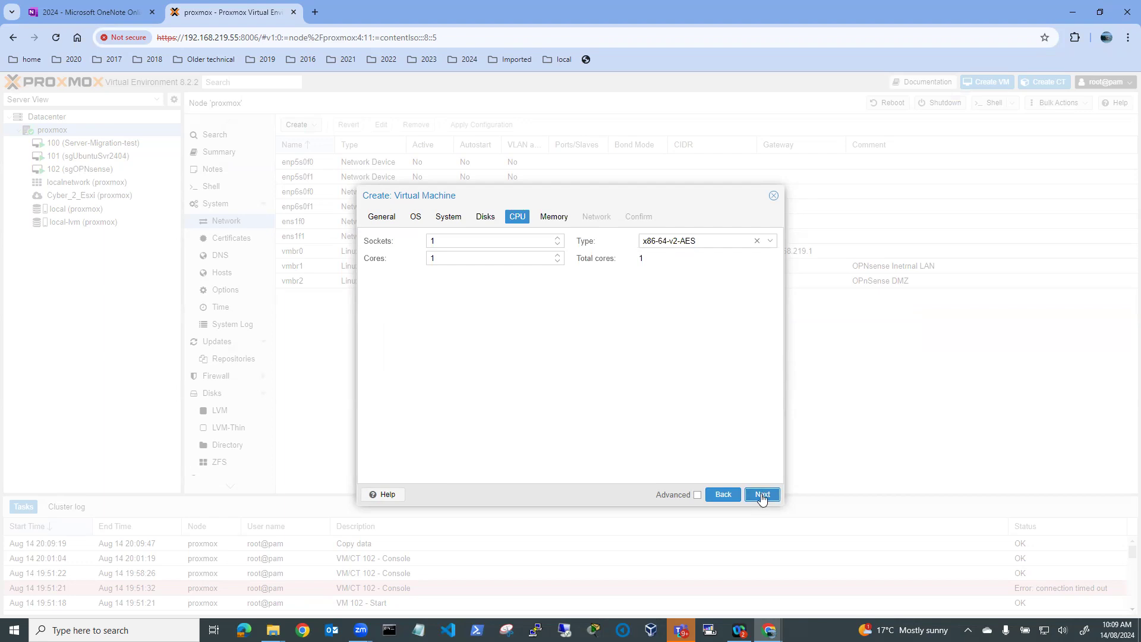
left_click(762, 495)
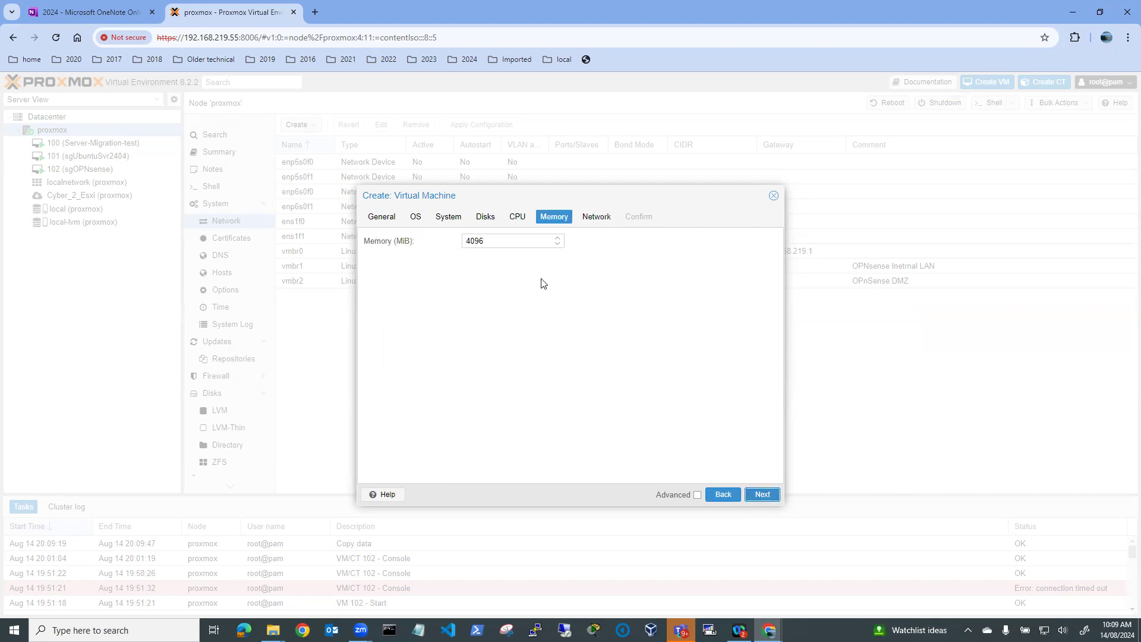
left_click(763, 498)
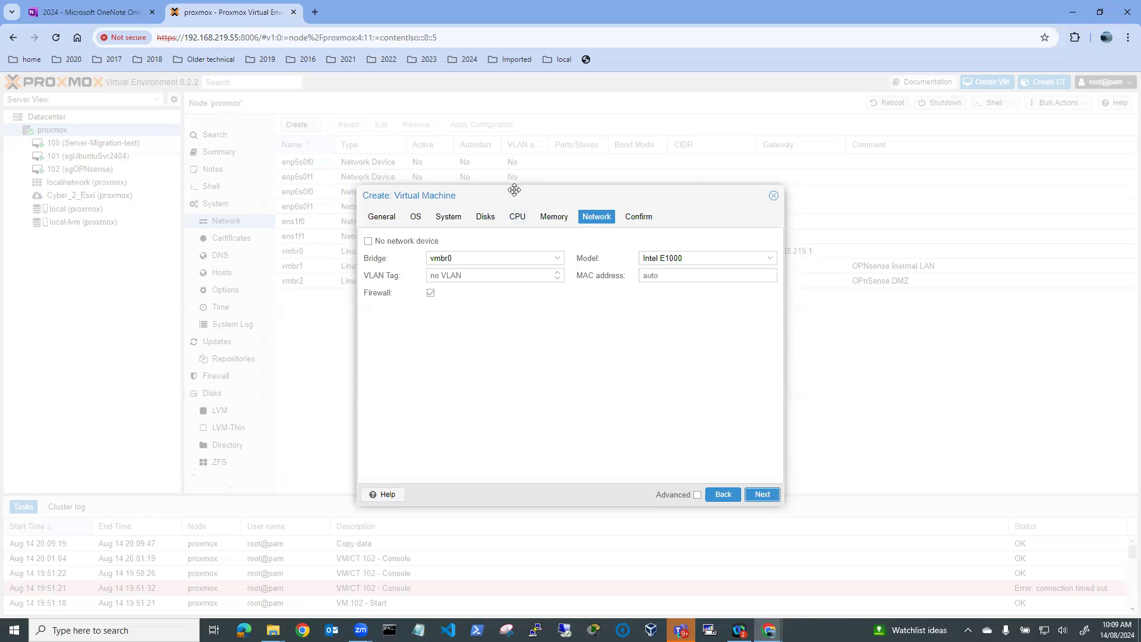
Connect the network card to bridge vmbr1 and create the VM
left_click_drag(531, 189, 665, 190)
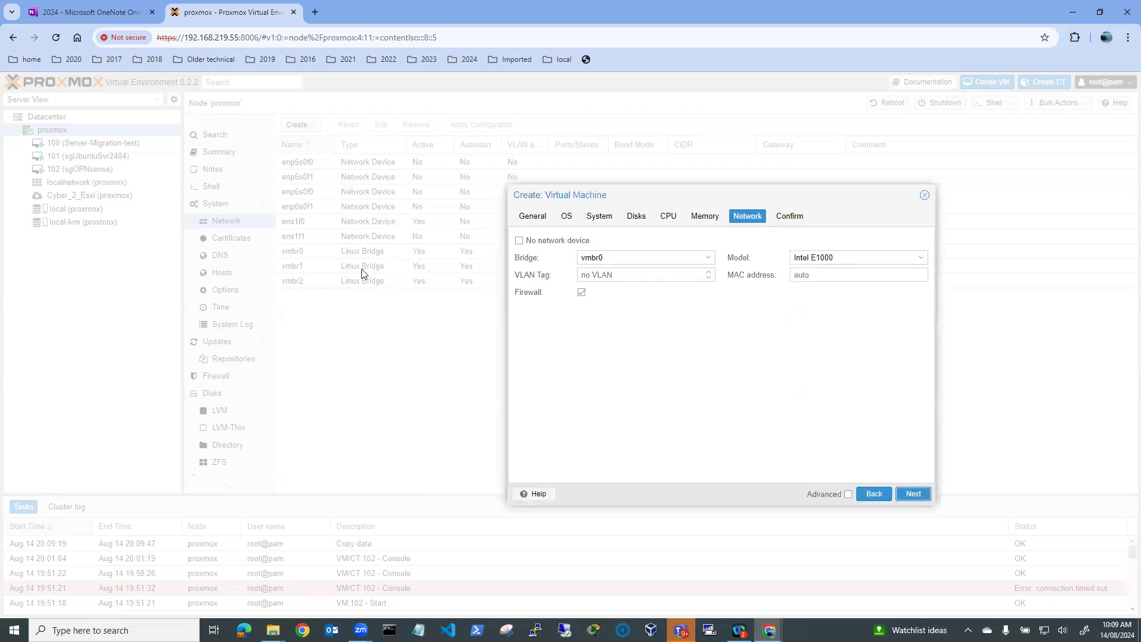
left_click(709, 258)
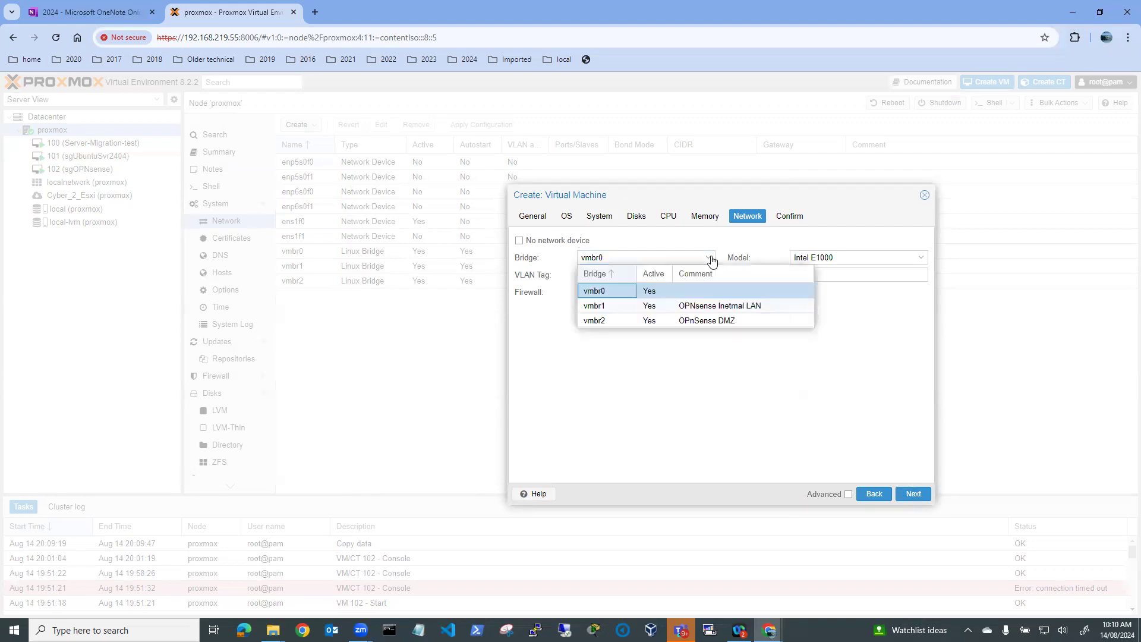
left_click(596, 306)
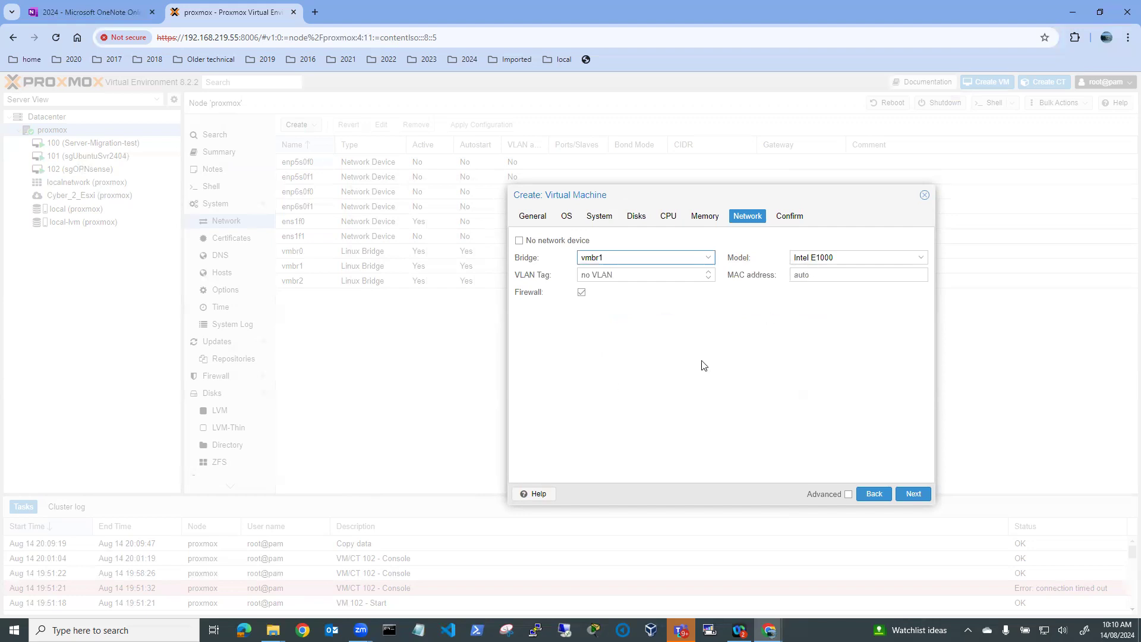
left_click(914, 496)
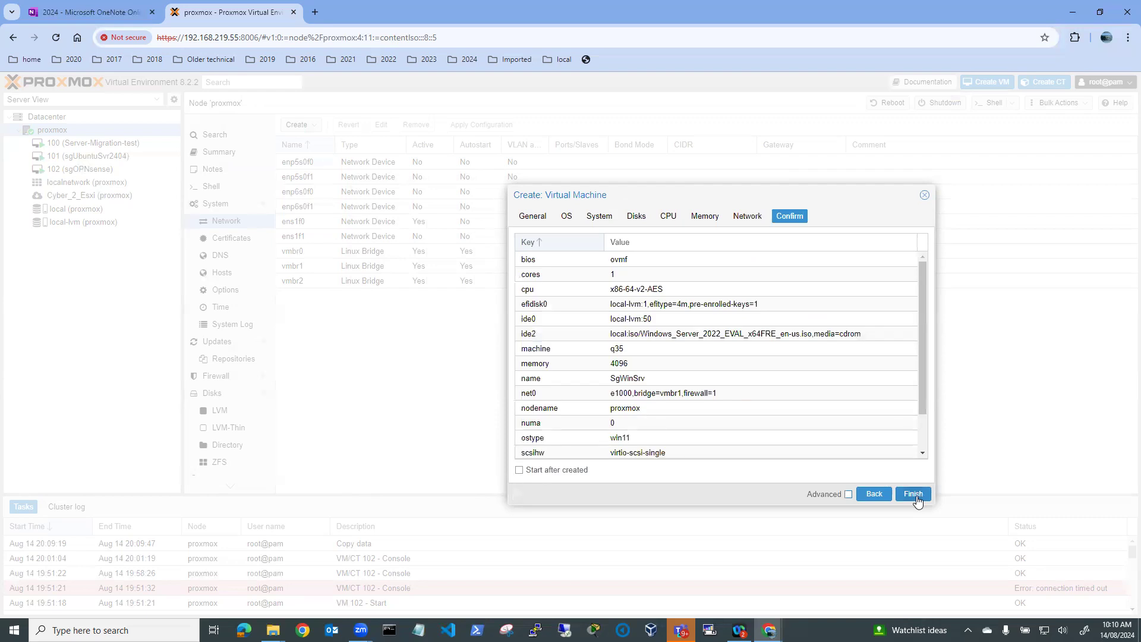
left_click(911, 496)
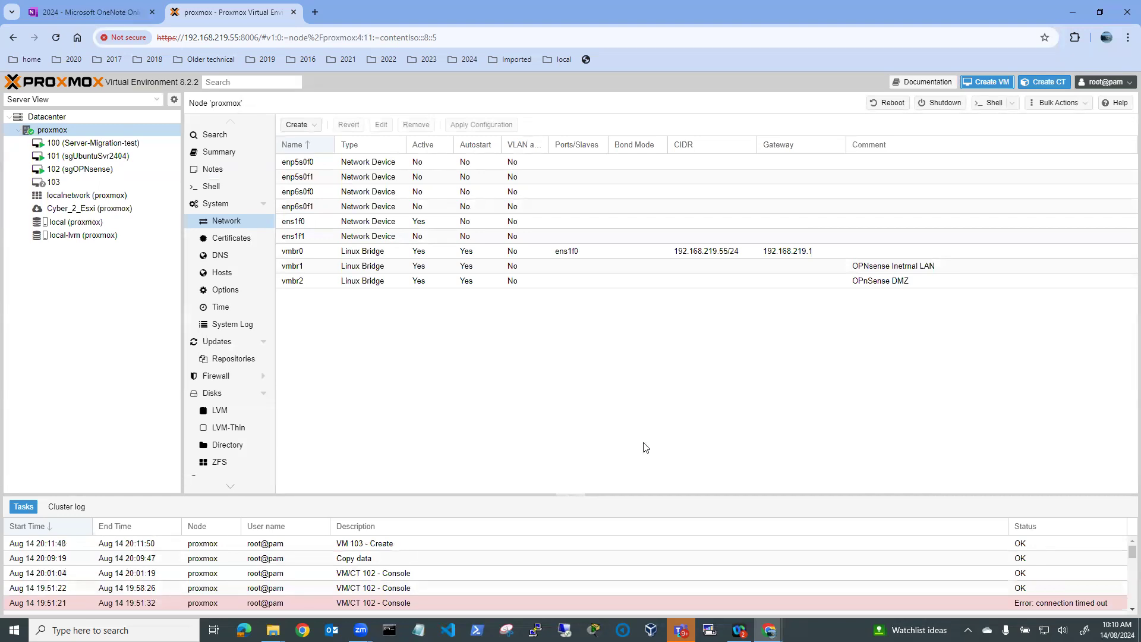
Select VM 103 (SgWinSrv) in the tree and start it
left_click(64, 184)
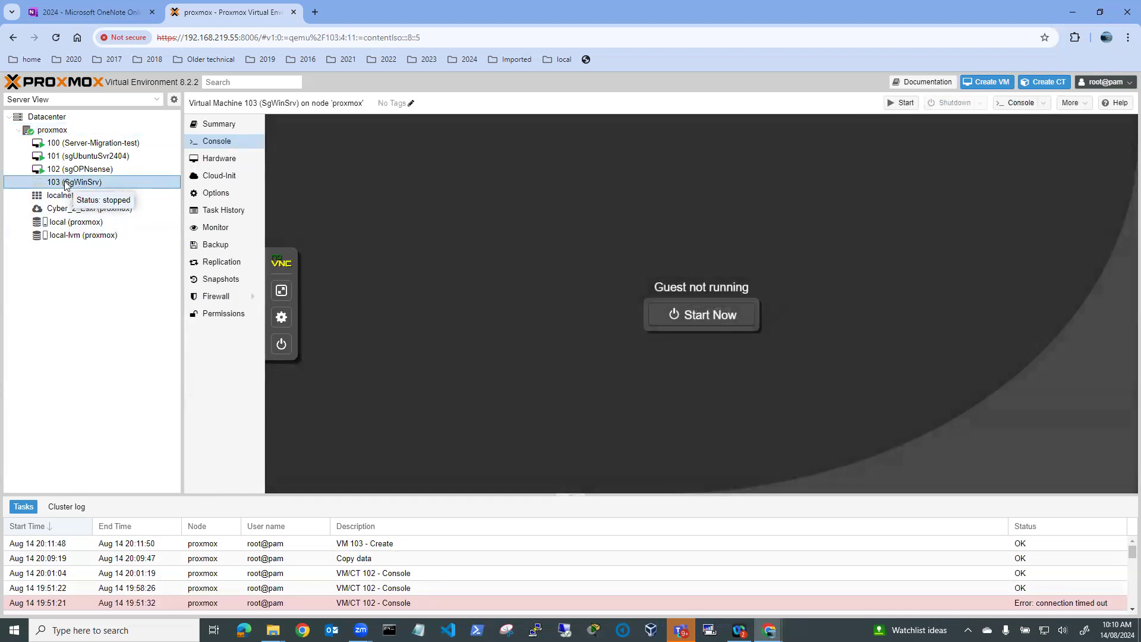
left_click(903, 104)
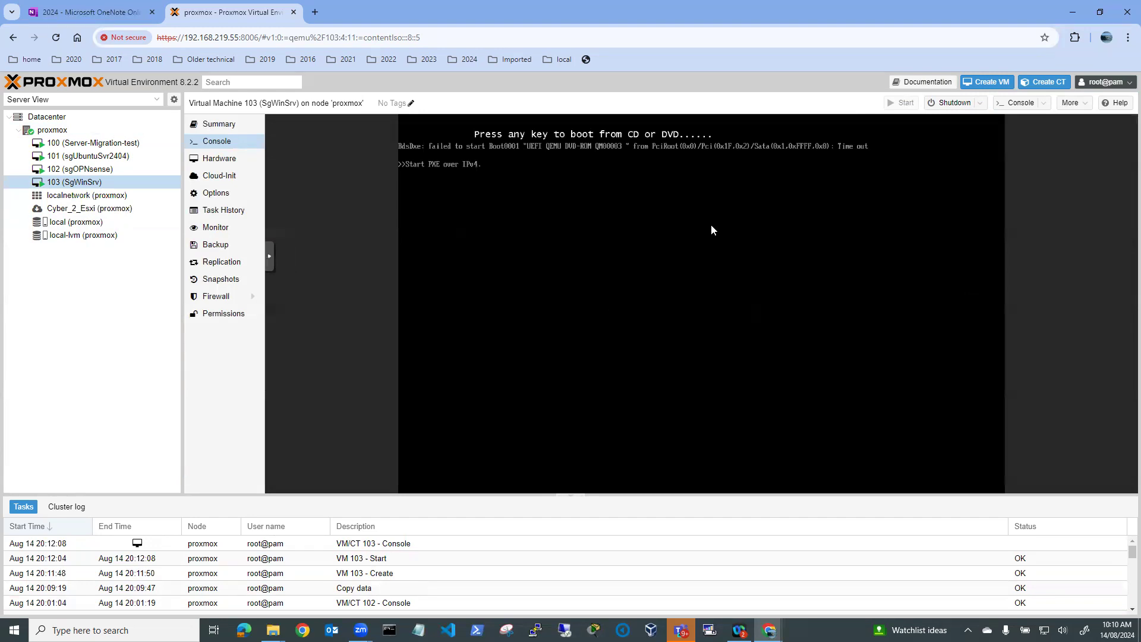
Shut down VM 103, confirming twice, then focus its console to boot from CD
left_click(941, 104)
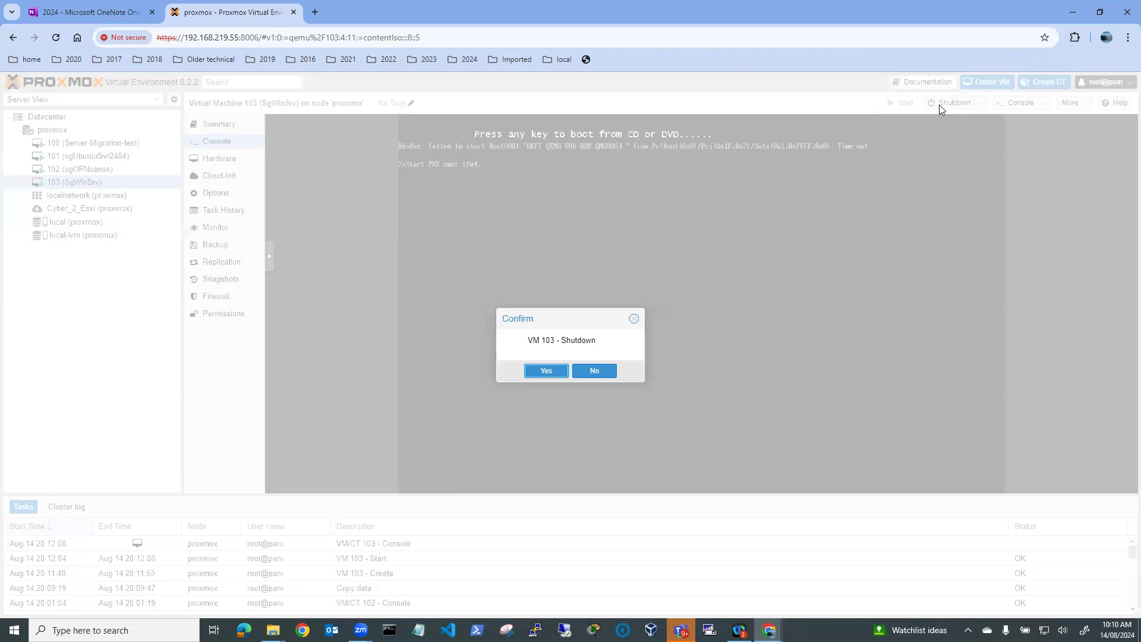
left_click(546, 371)
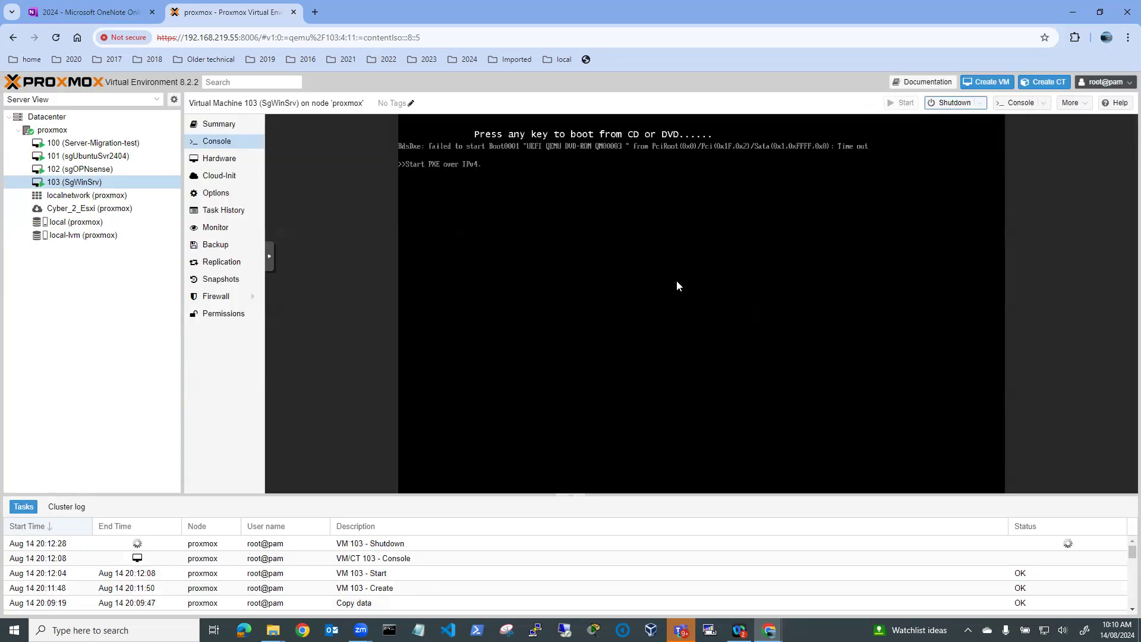
left_click(944, 105)
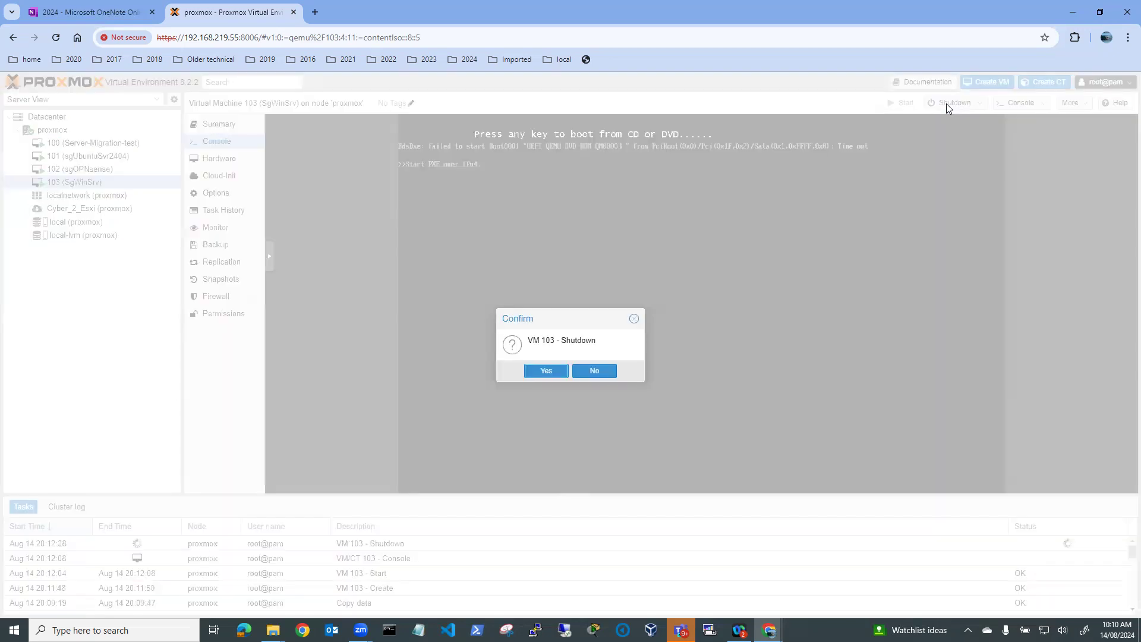
left_click(546, 371)
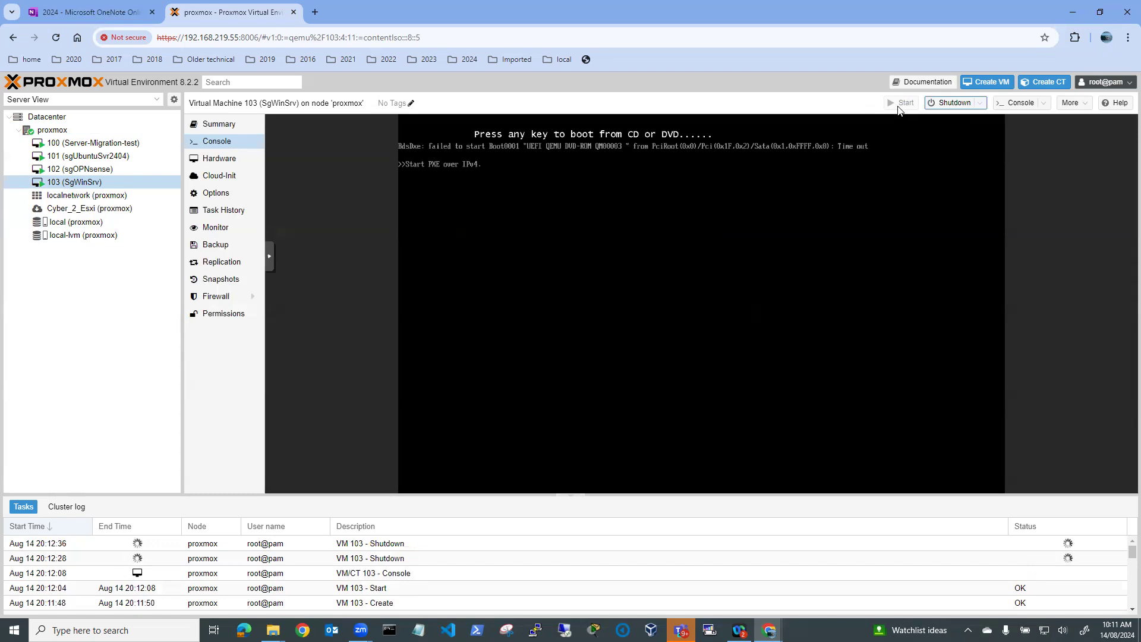
left_click(521, 168)
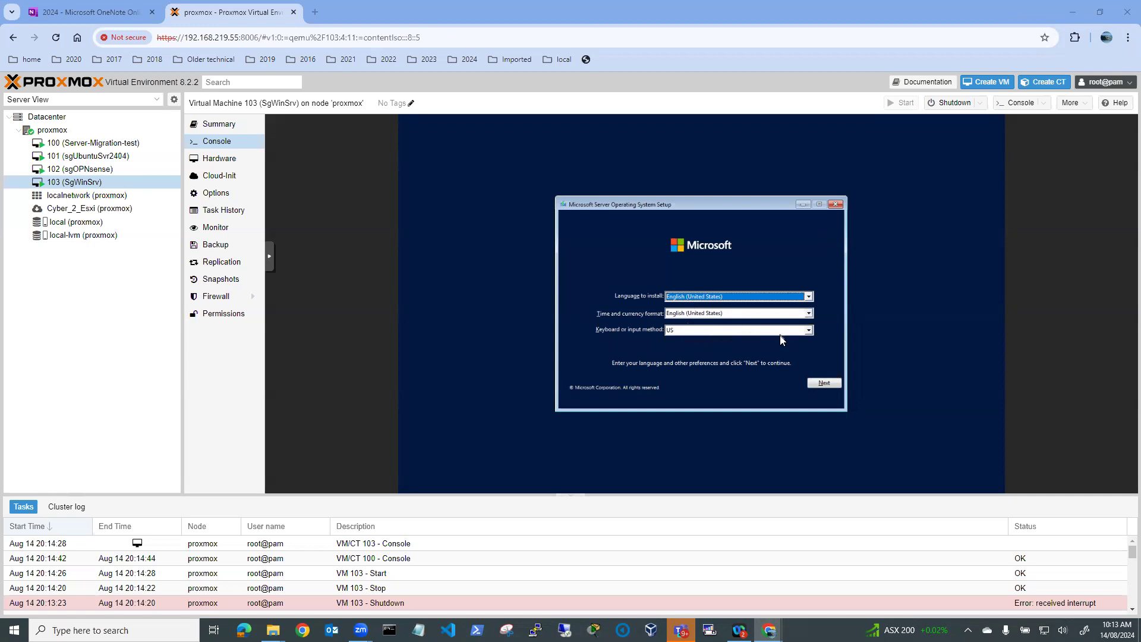
Choose English (Australia) time and currency format, then begin the installation
left_click(809, 312)
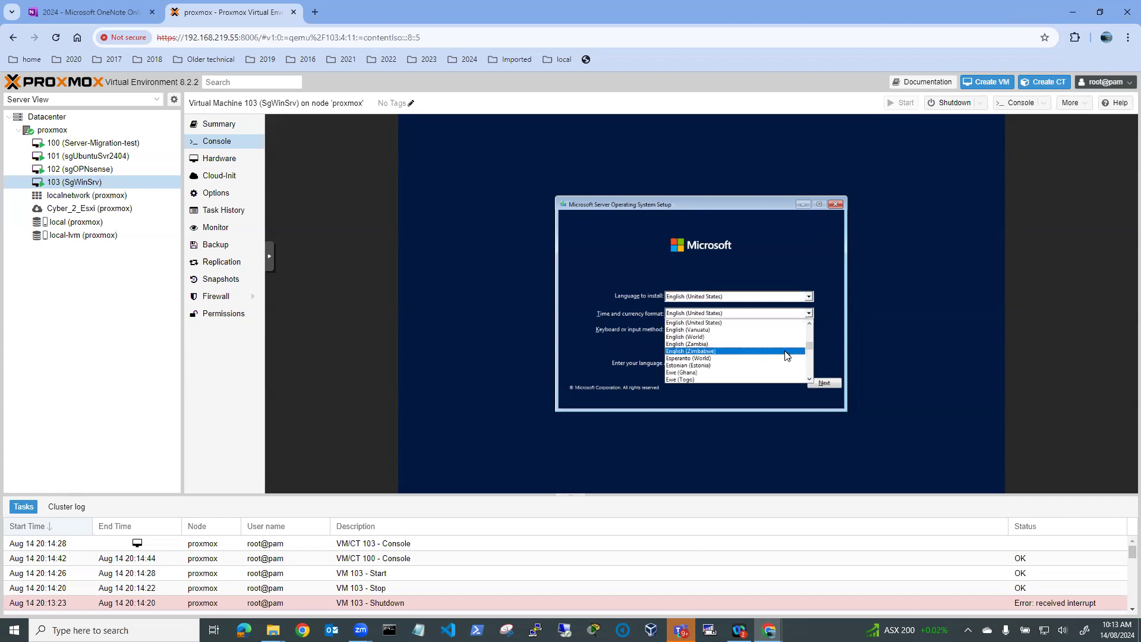
scroll(788, 356, "up", 5)
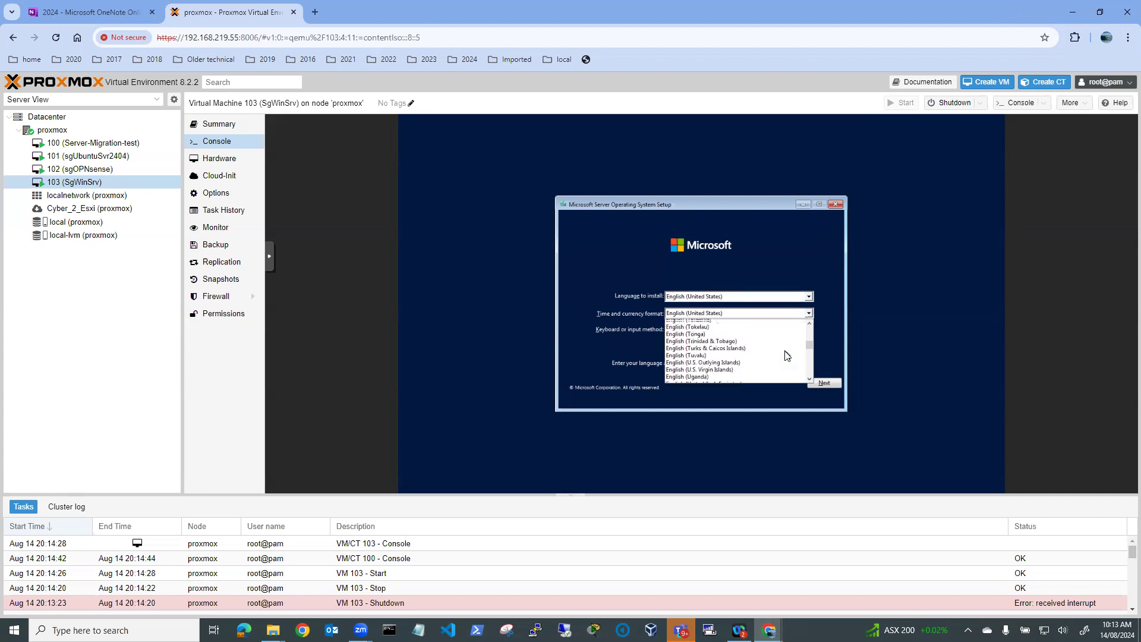
scroll(787, 356, "up", 10)
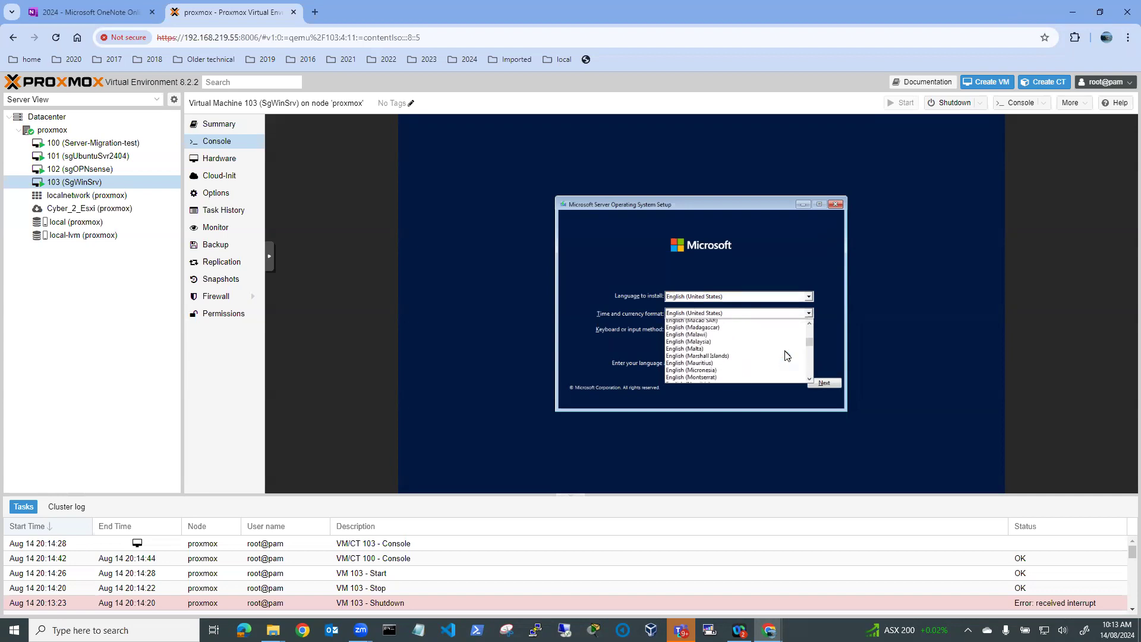
scroll(788, 356, "up", 10)
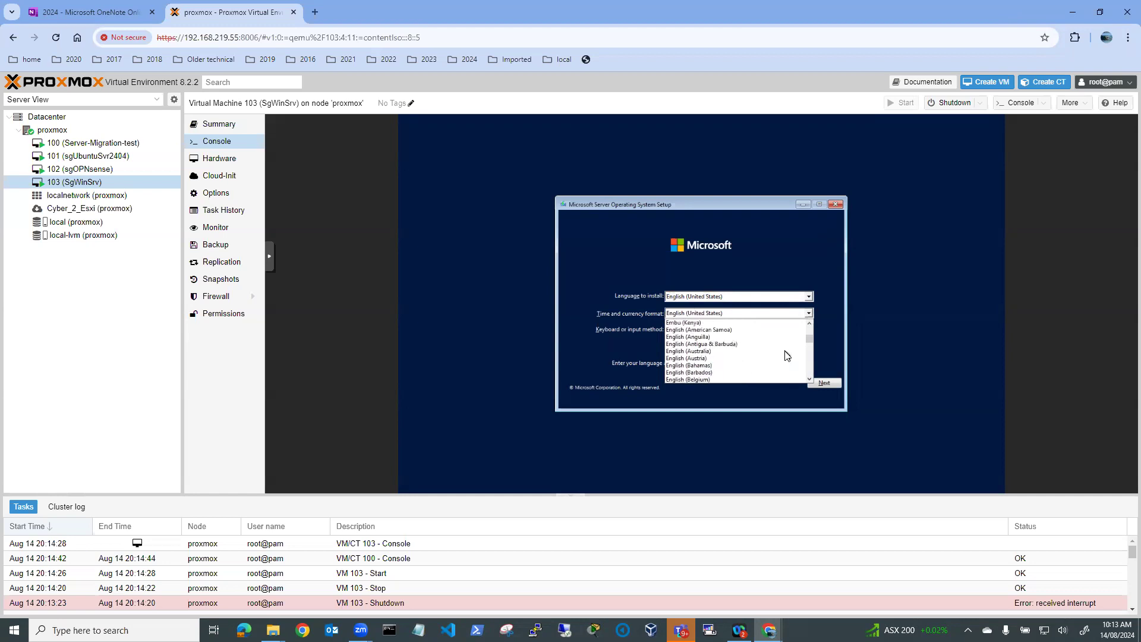
left_click(734, 351)
left_click(824, 383)
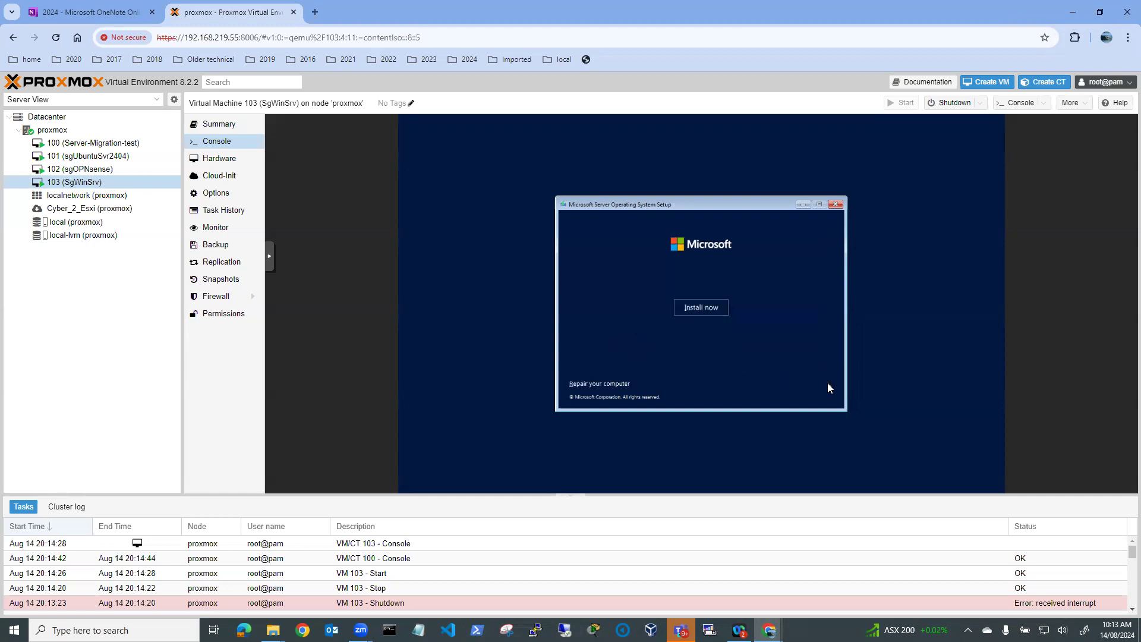
left_click(707, 309)
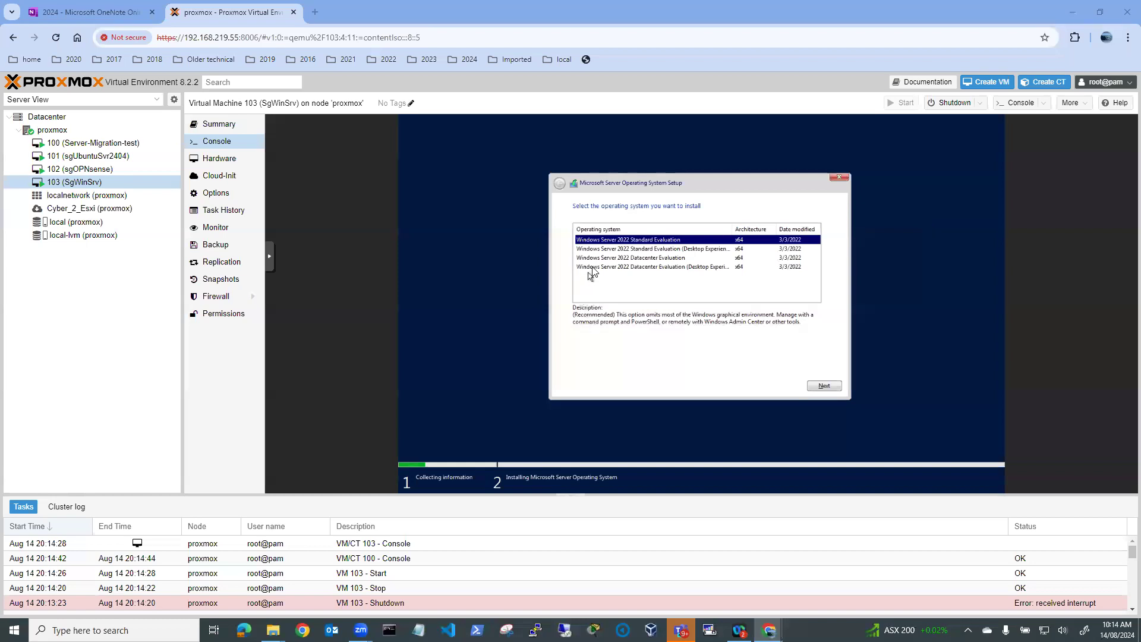
Install Windows Server 2022 Datacenter Evaluation (Desktop Experience) as a custom installation
left_click(653, 251)
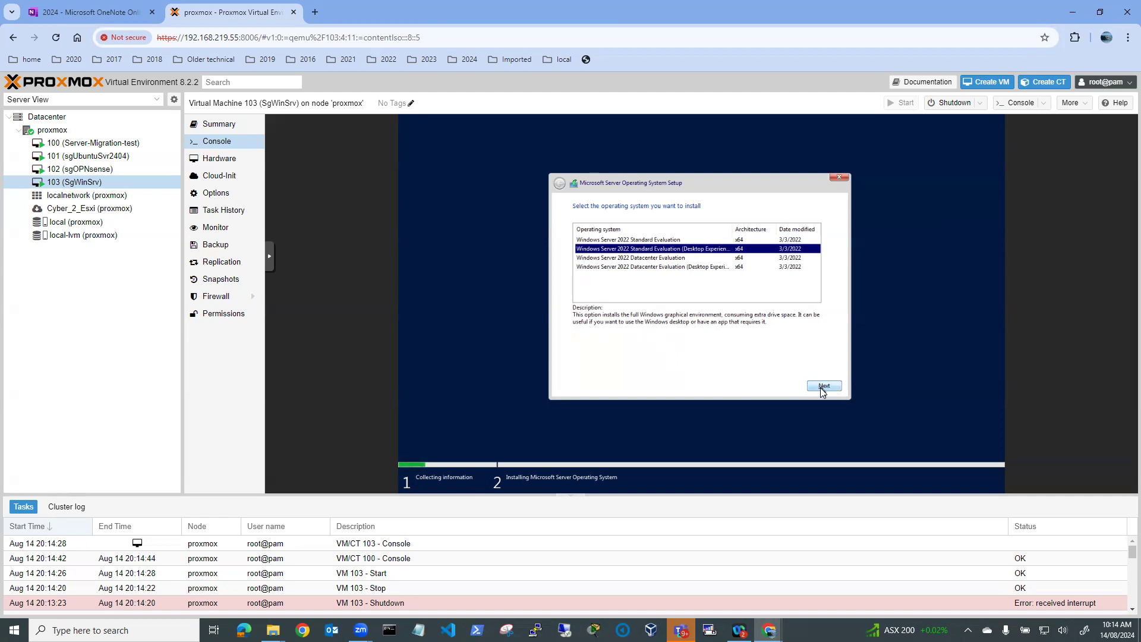
left_click(664, 267)
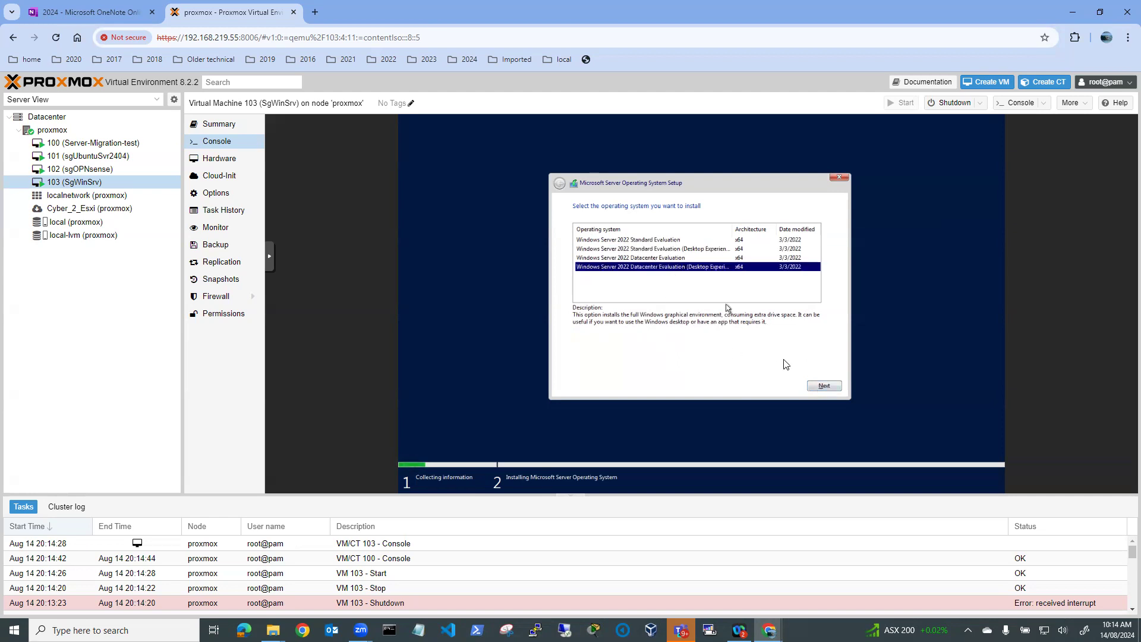
left_click(576, 369)
left_click(822, 386)
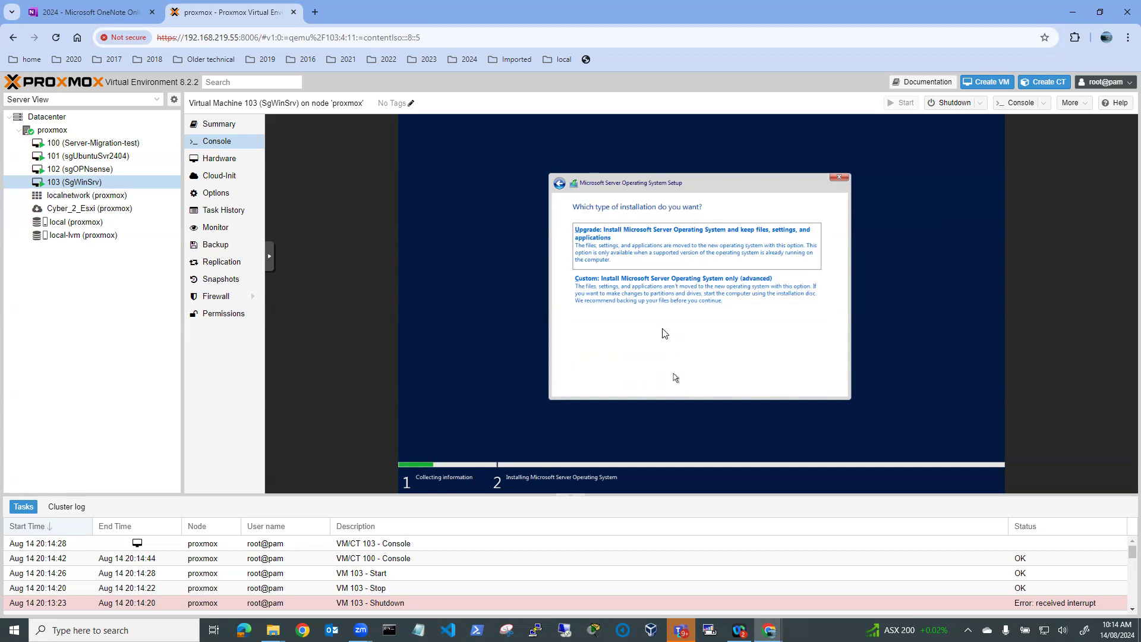
left_click(661, 291)
left_click(823, 386)
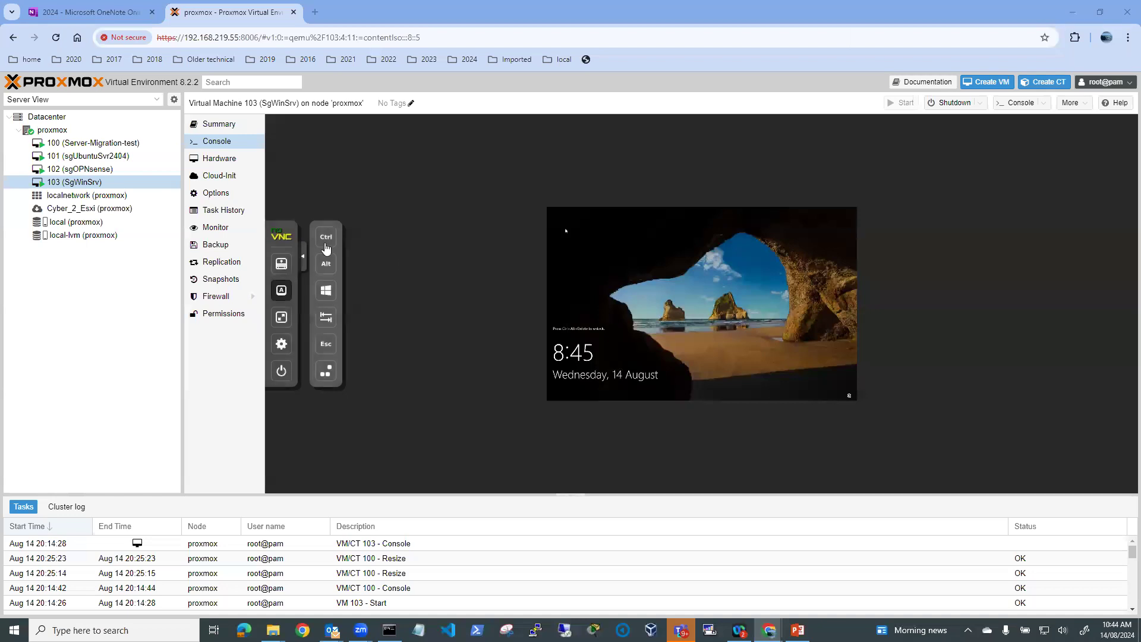
Send Ctrl-Alt-Del and sign in with the Administrator password
left_click(326, 373)
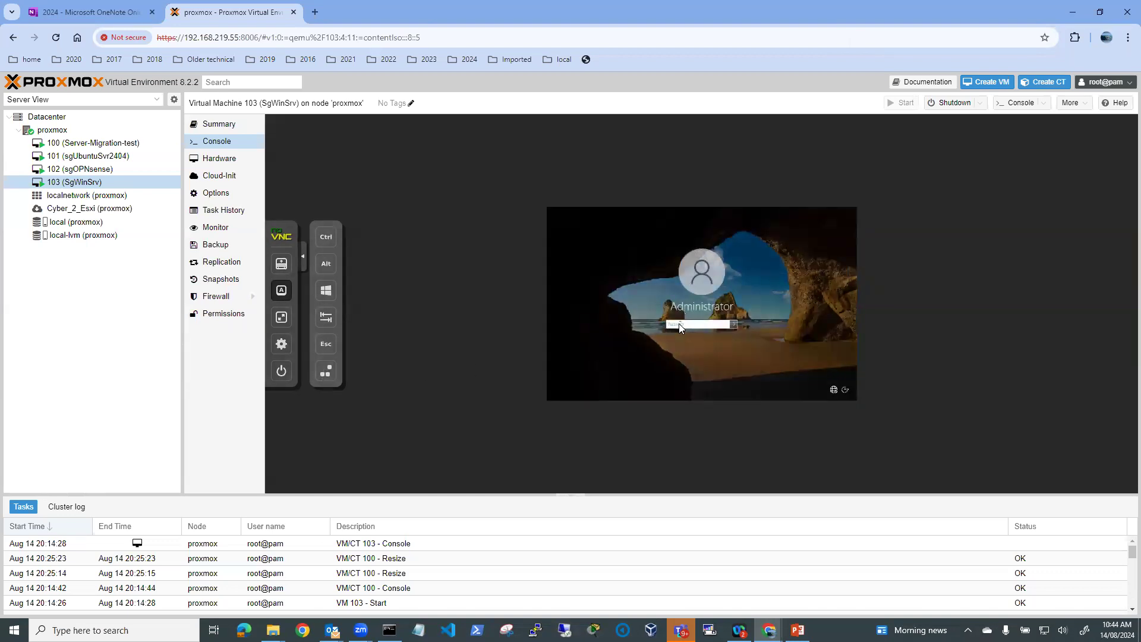
type("••")
key("Return")
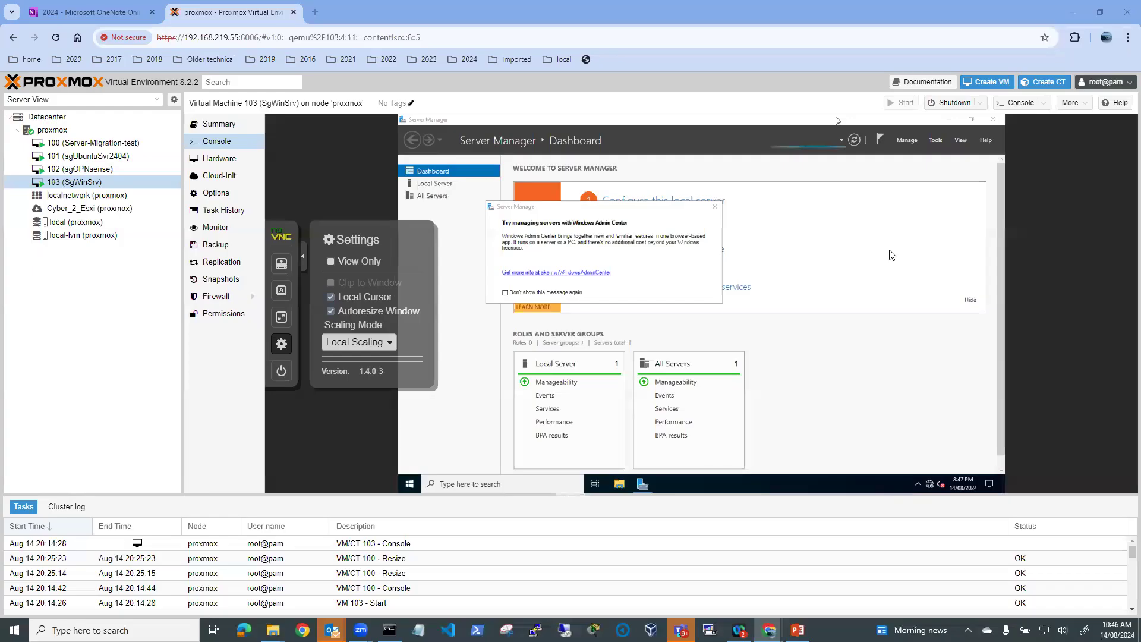
Make the console full screen, launch Microsoft Edge, and close the Windows Admin Center prompt
left_click(281, 319)
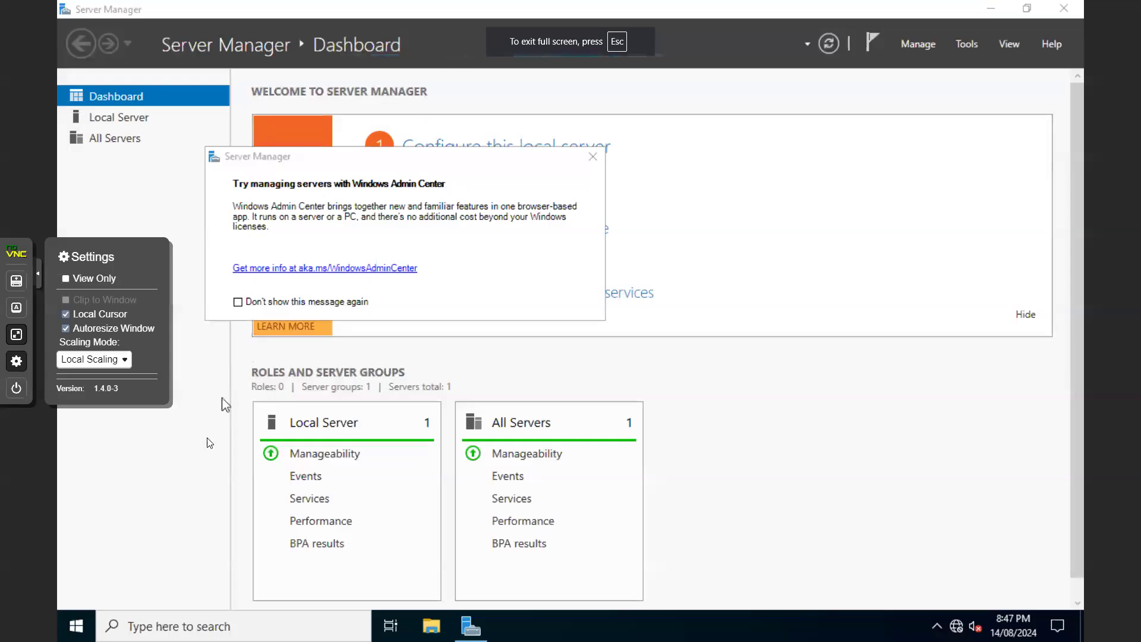
left_click(75, 626)
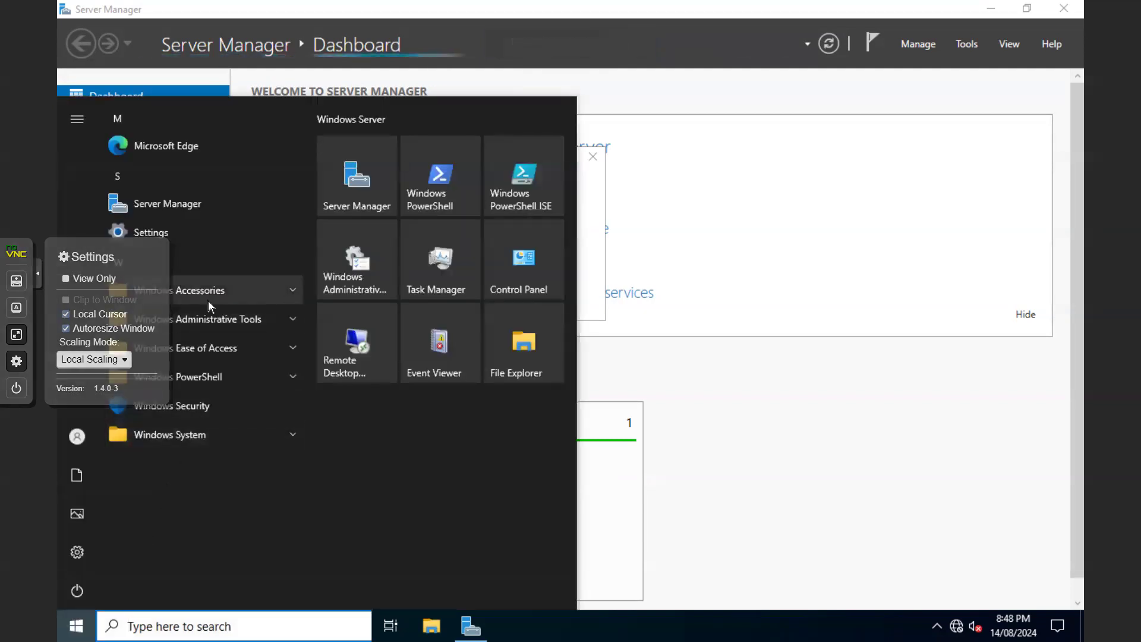
left_click(166, 151)
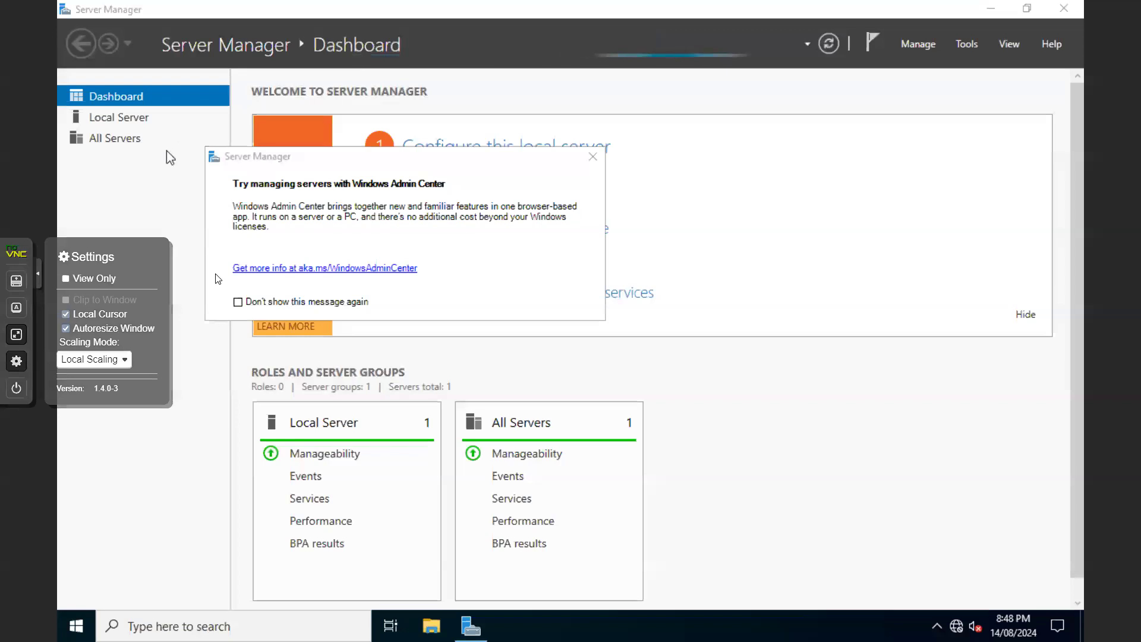
left_click(593, 157)
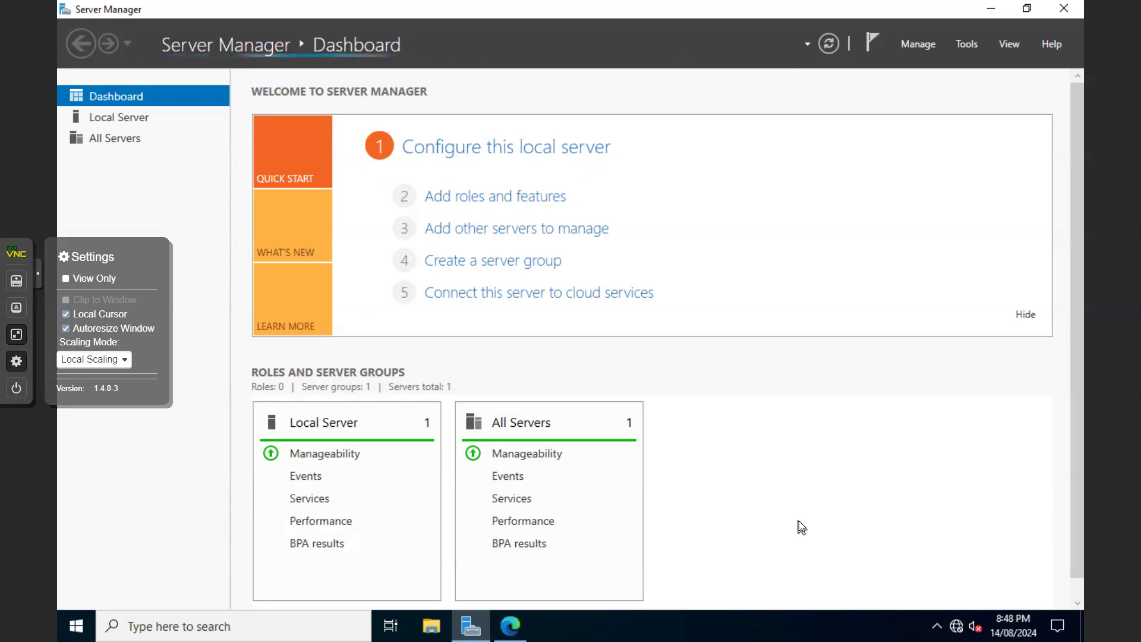
mouse_move(512, 631)
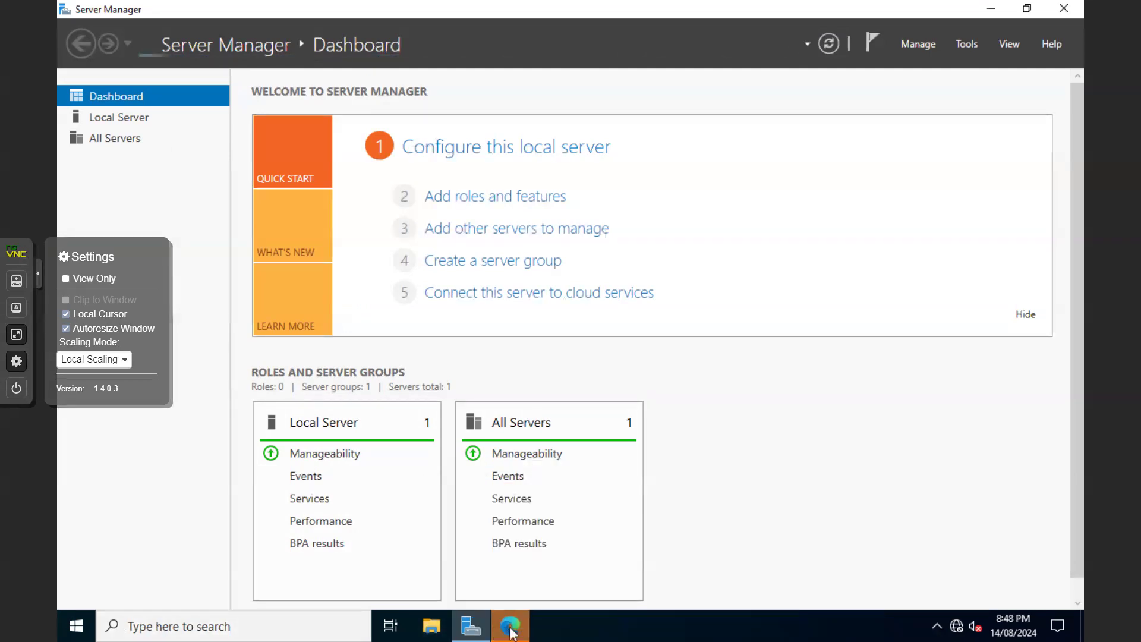
Bring Edge forward, then search 'cmd' to open an Administrator Command Prompt
left_click(511, 628)
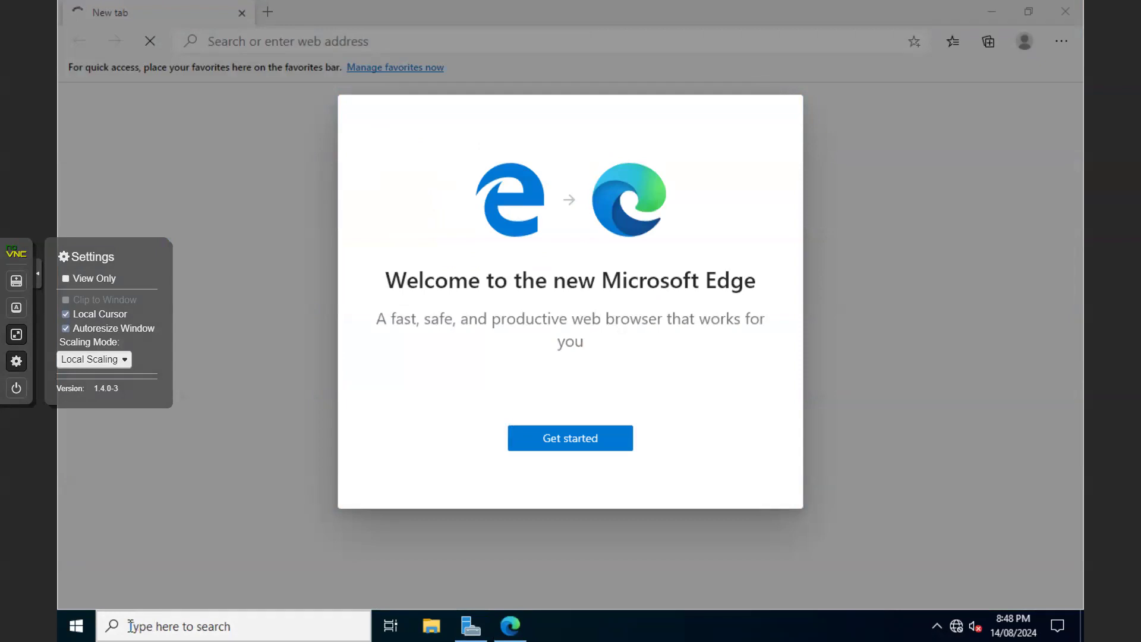
left_click(131, 626)
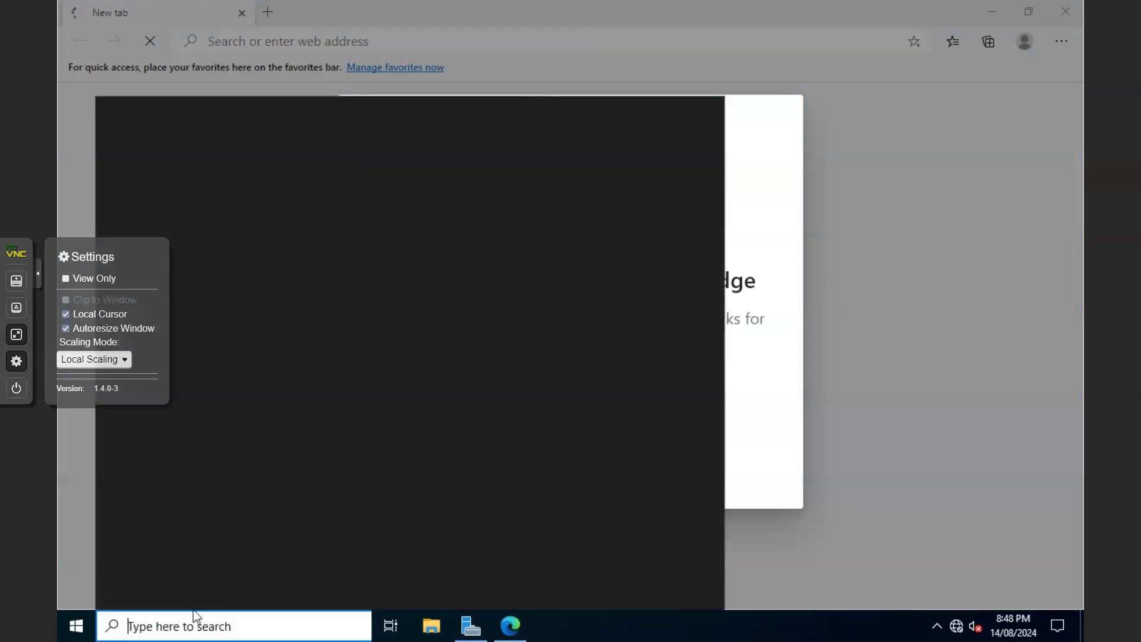
type("cmd")
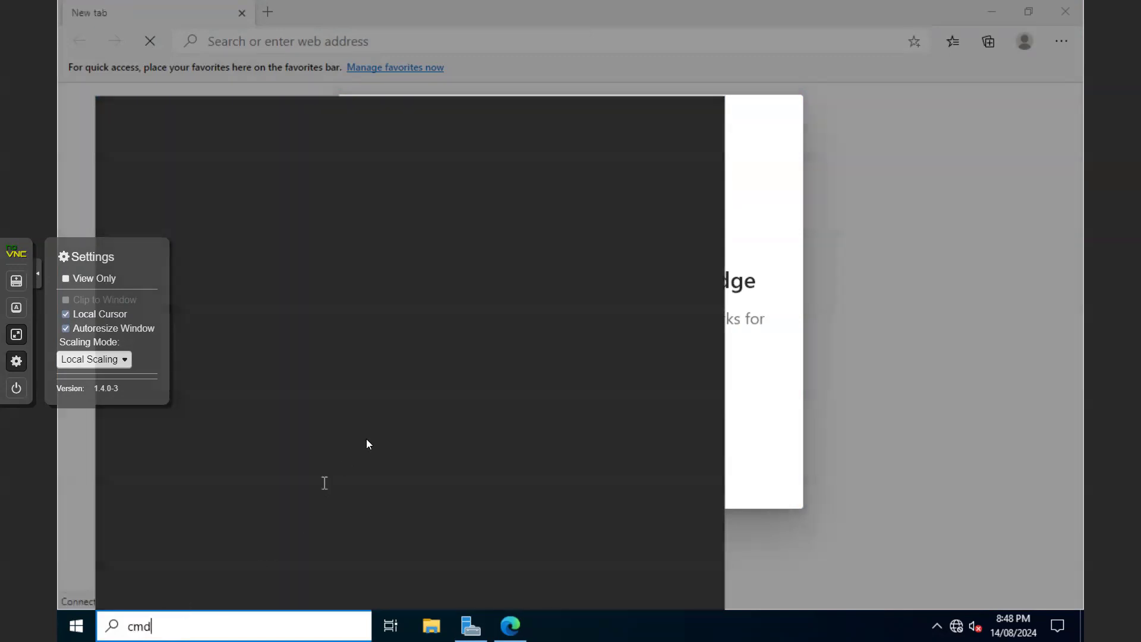
key("Return")
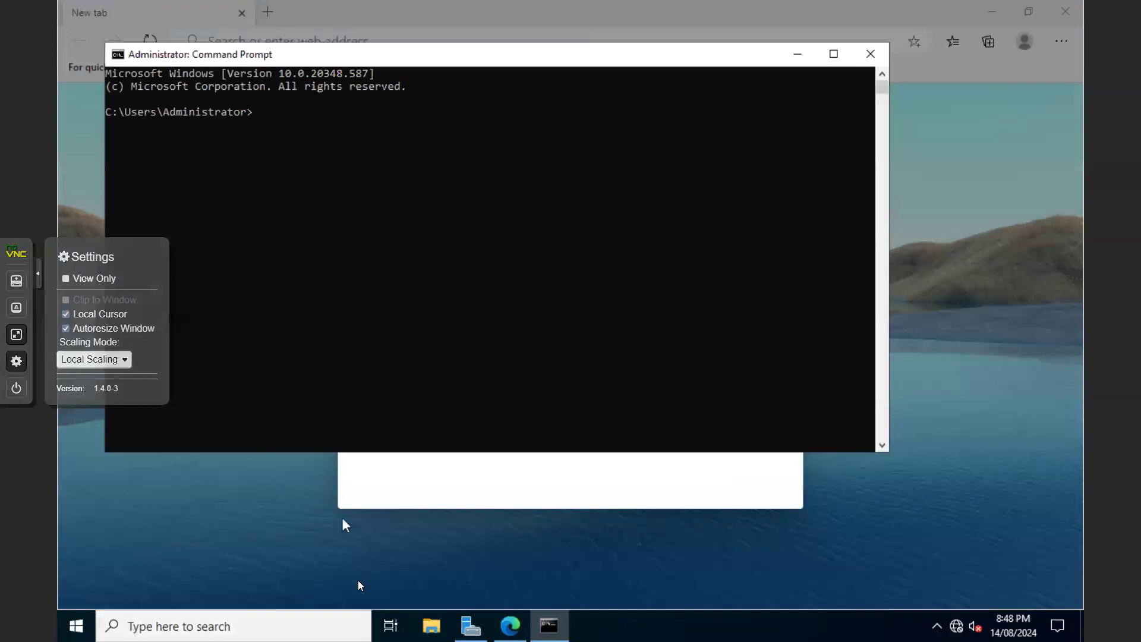
left_click(550, 626)
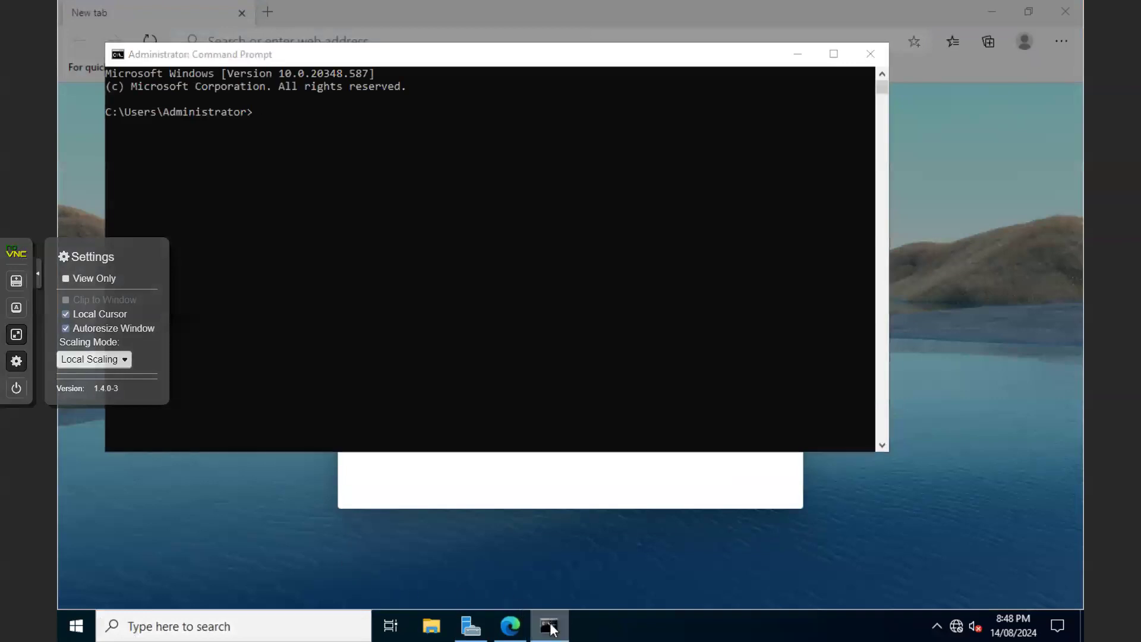
Pin the Command Prompt and Microsoft Edge taskbar icons via their right-click menus
right_click(550, 626)
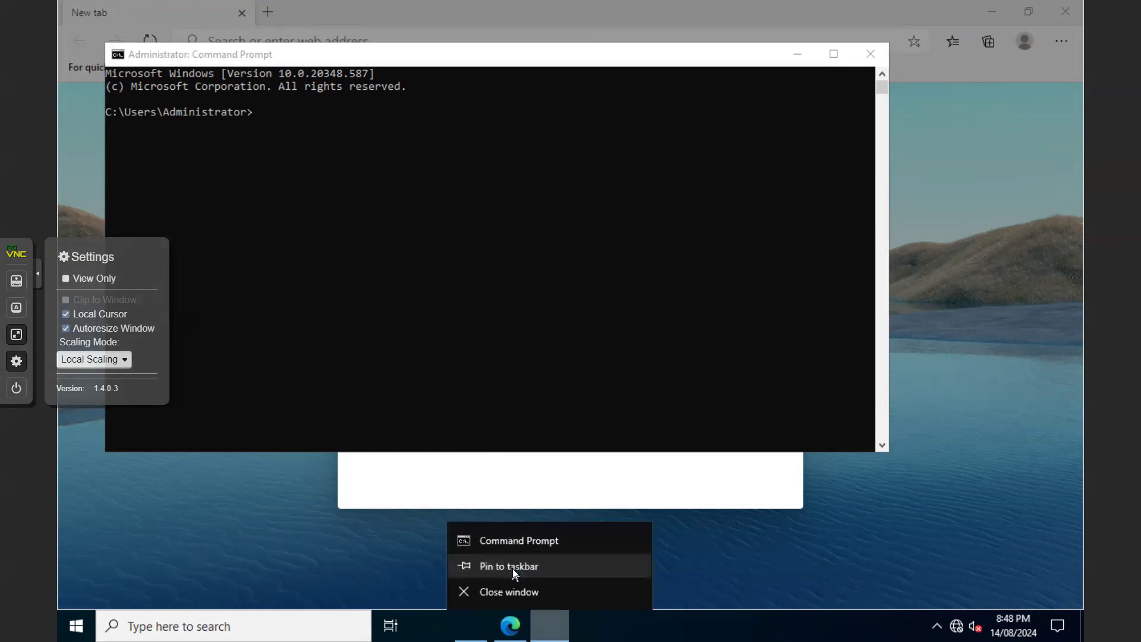
left_click(512, 567)
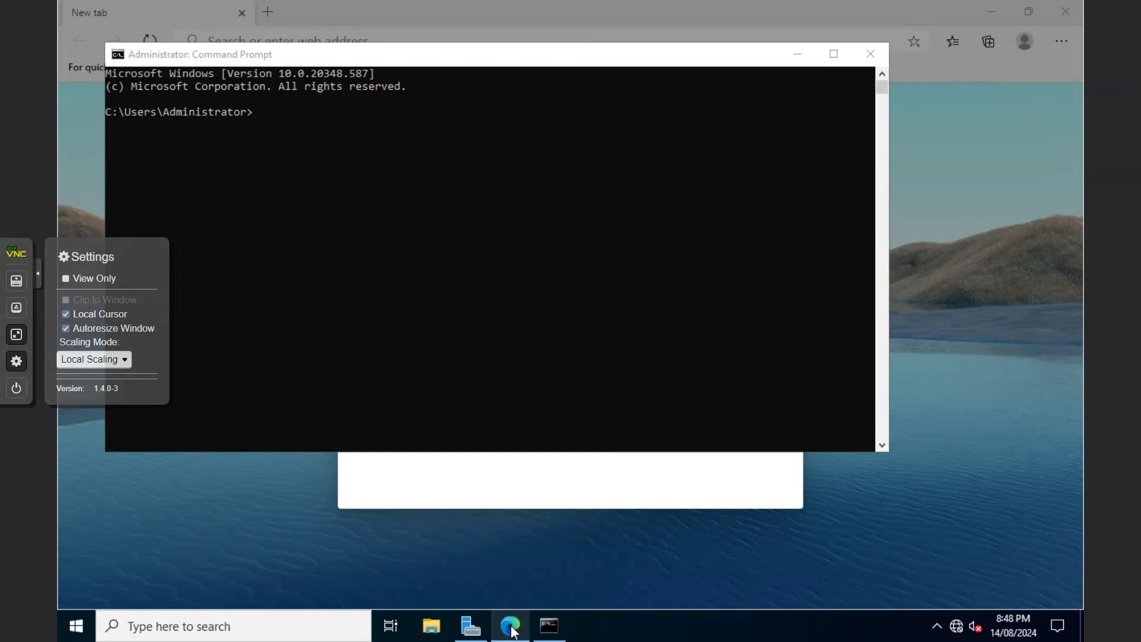
right_click(512, 629)
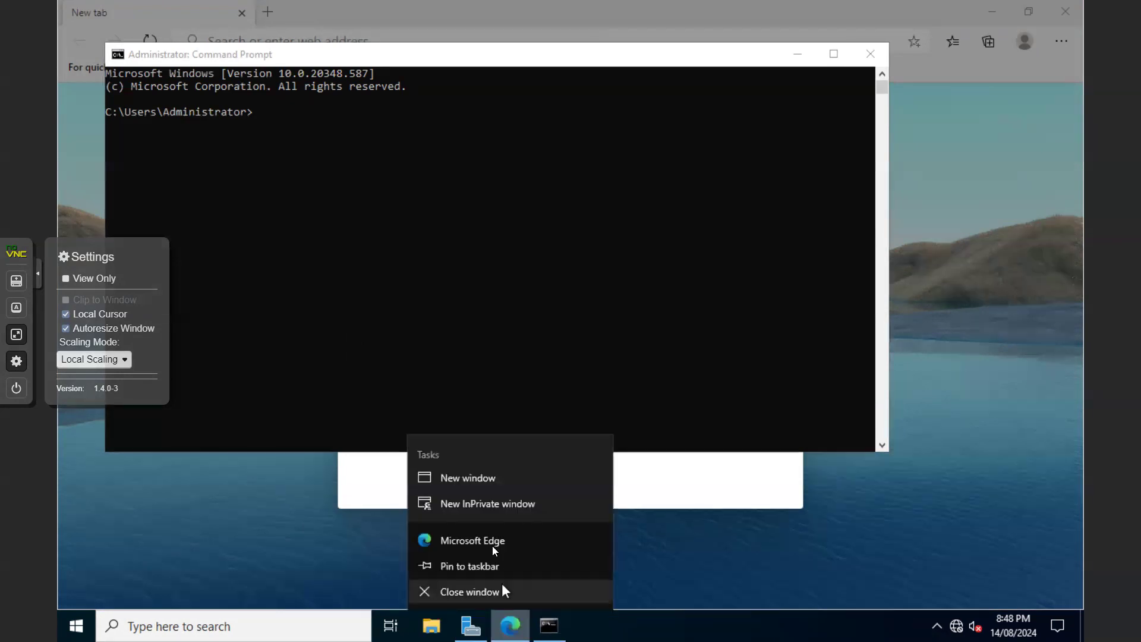
left_click(479, 567)
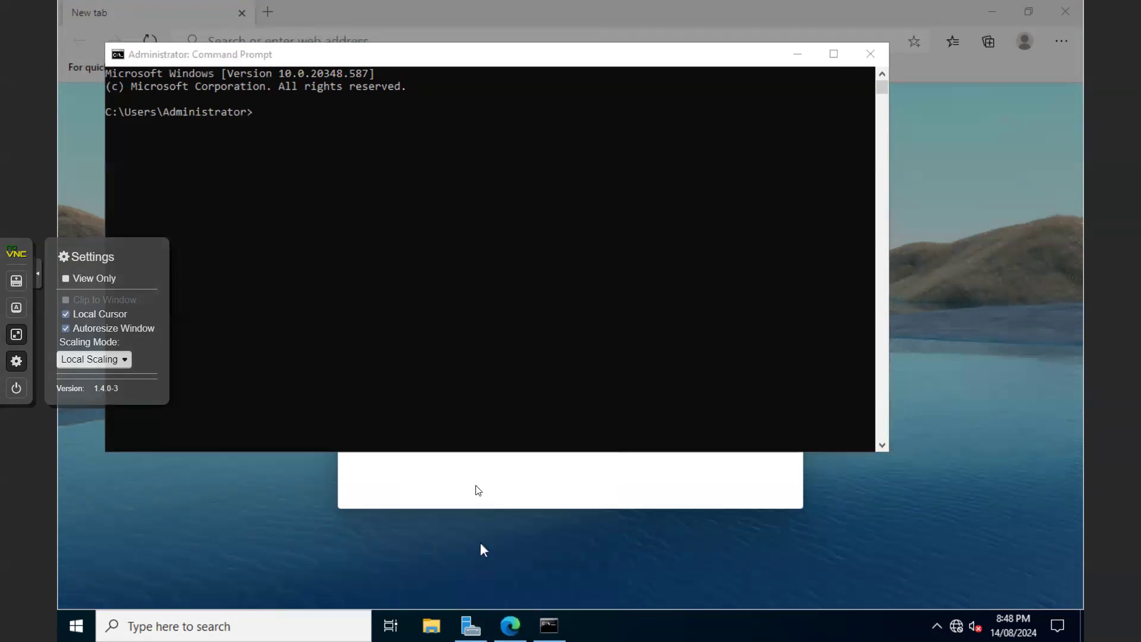
Run ipconfig /all and highlight the IPv4 address 192.168.1.100 and the 192.168.1.1 default gateway
left_click(267, 118)
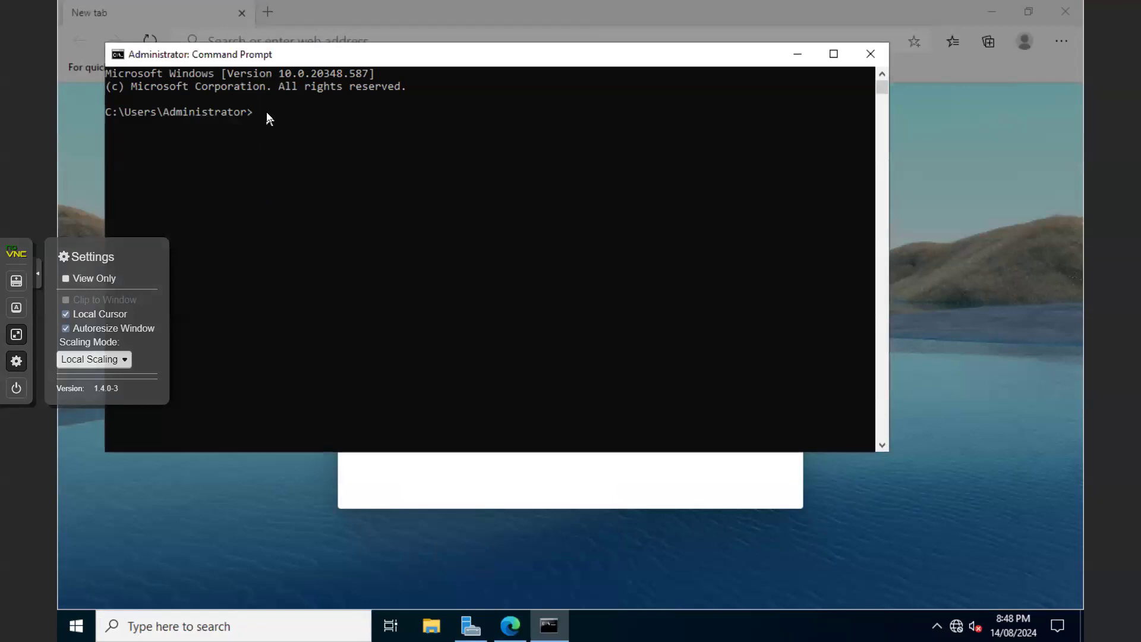
type("ipconfig /all")
key("Return")
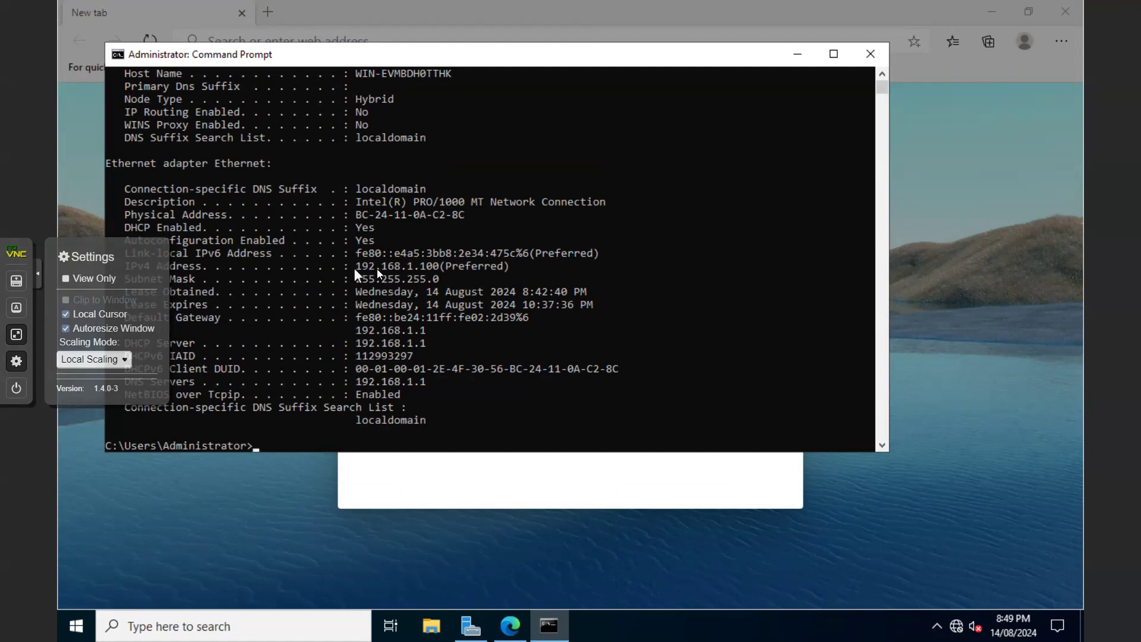
left_click_drag(353, 267, 426, 269)
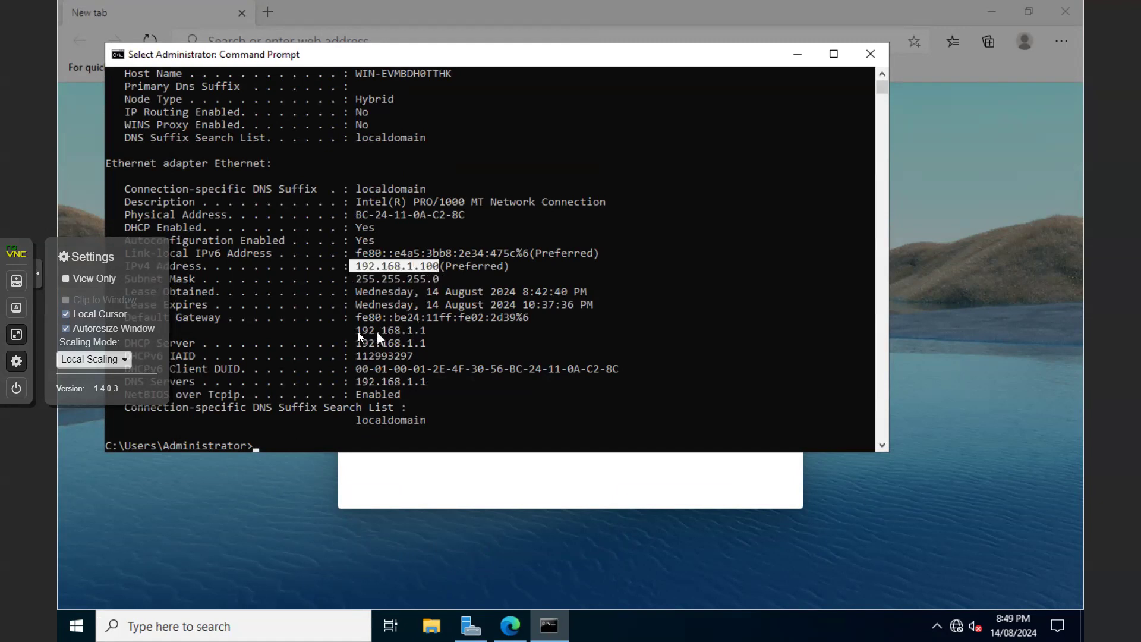
left_click_drag(357, 330, 425, 335)
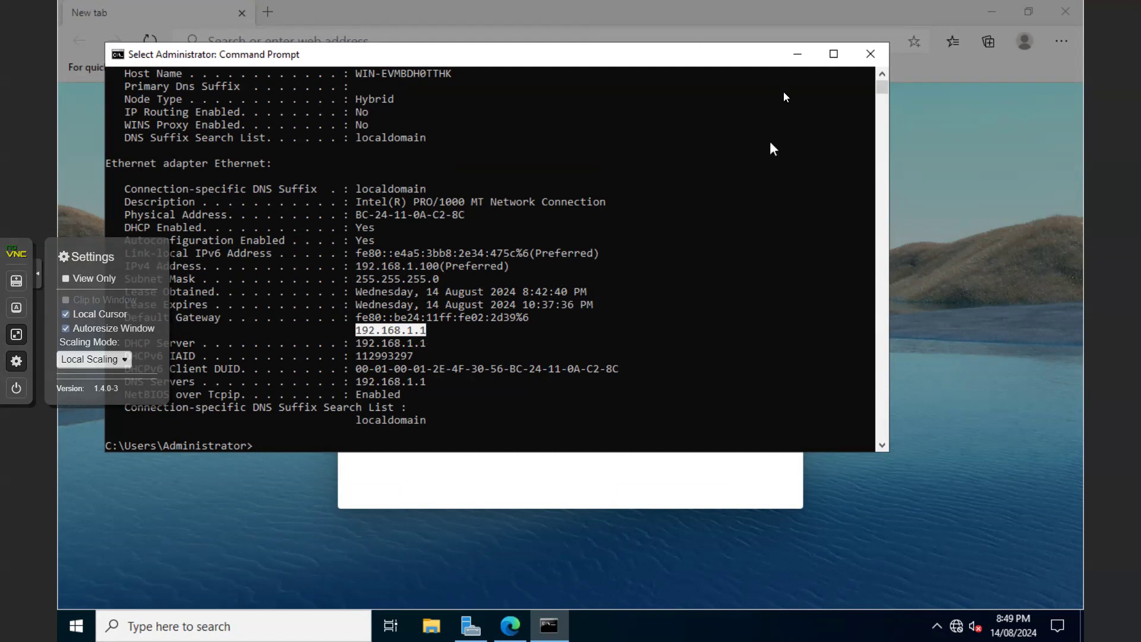
Finish Edge's first-run setup in the VM without signing in
left_click(798, 60)
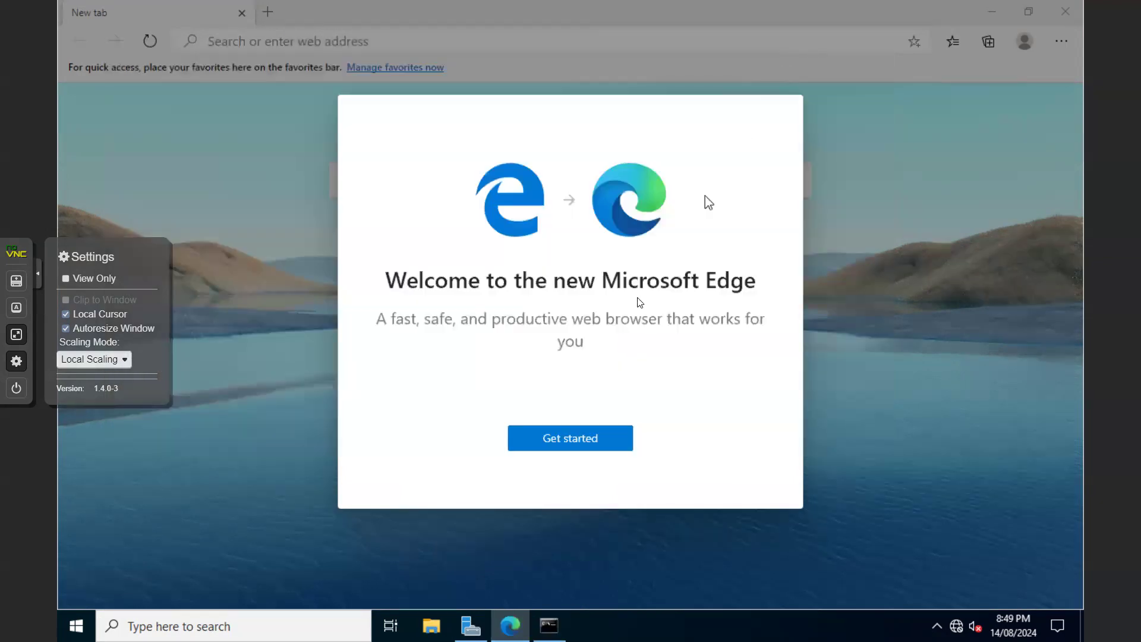
left_click(574, 436)
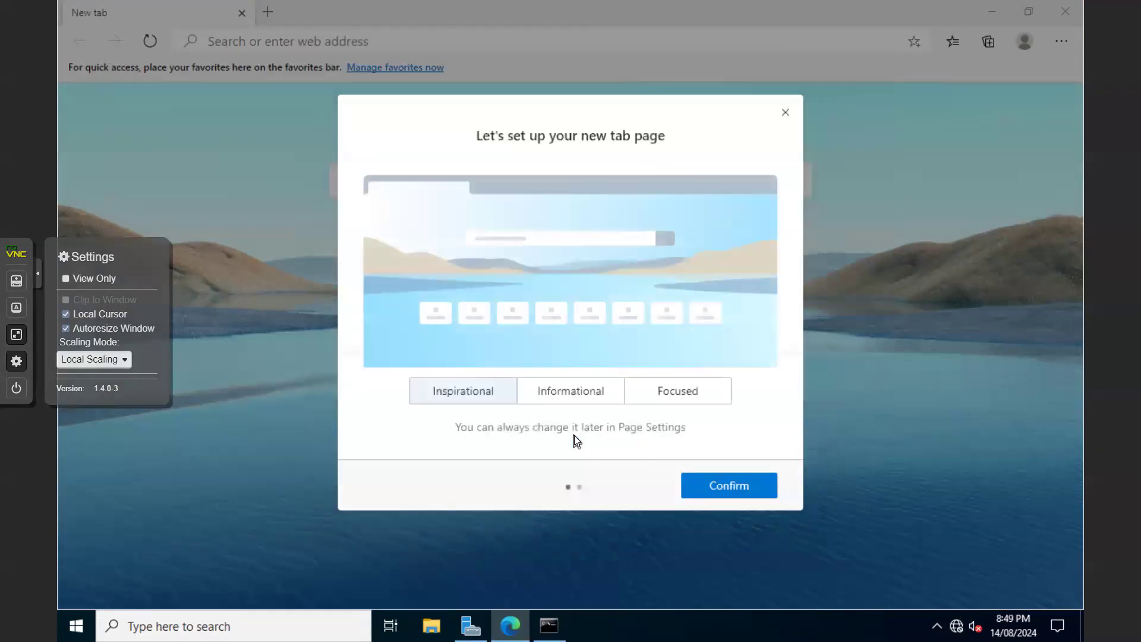
left_click(733, 487)
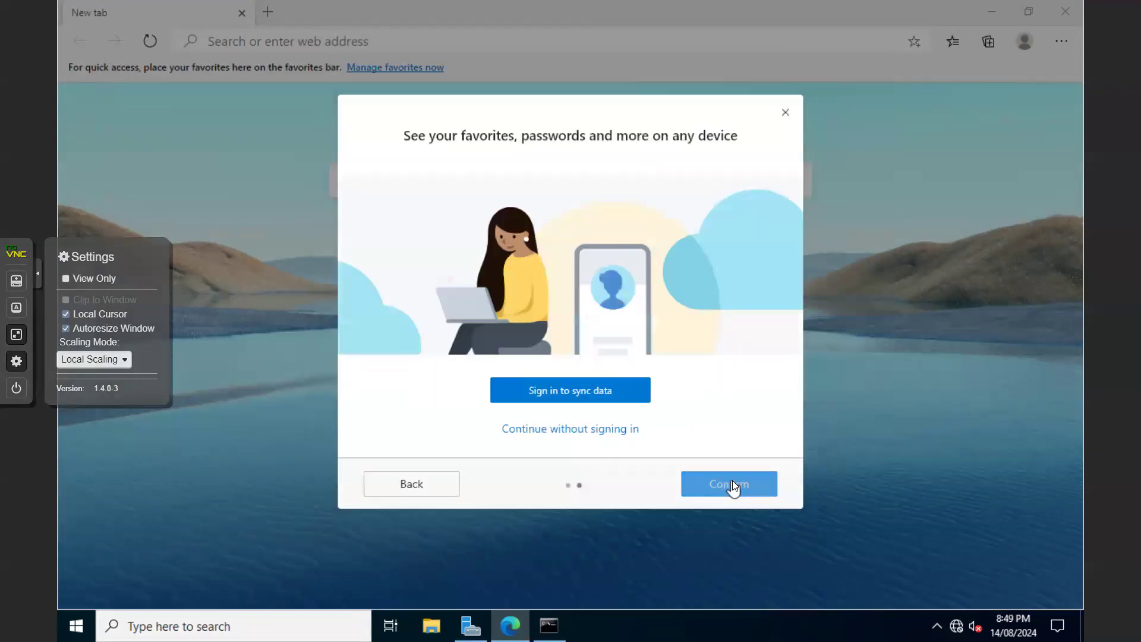
left_click(590, 436)
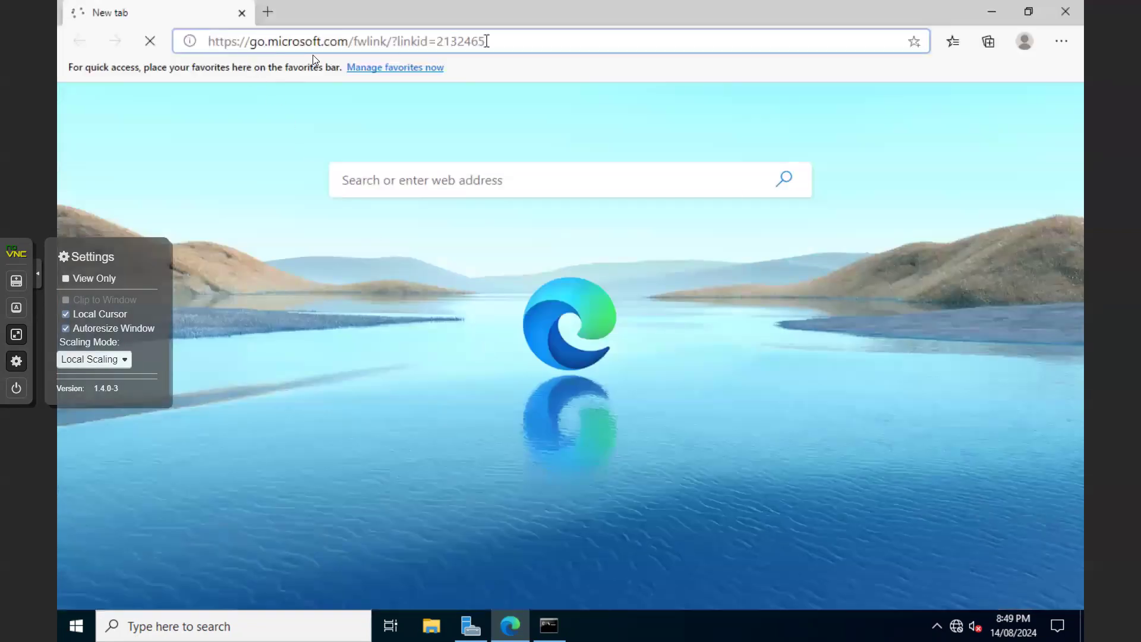
left_click_drag(491, 43, 188, 37)
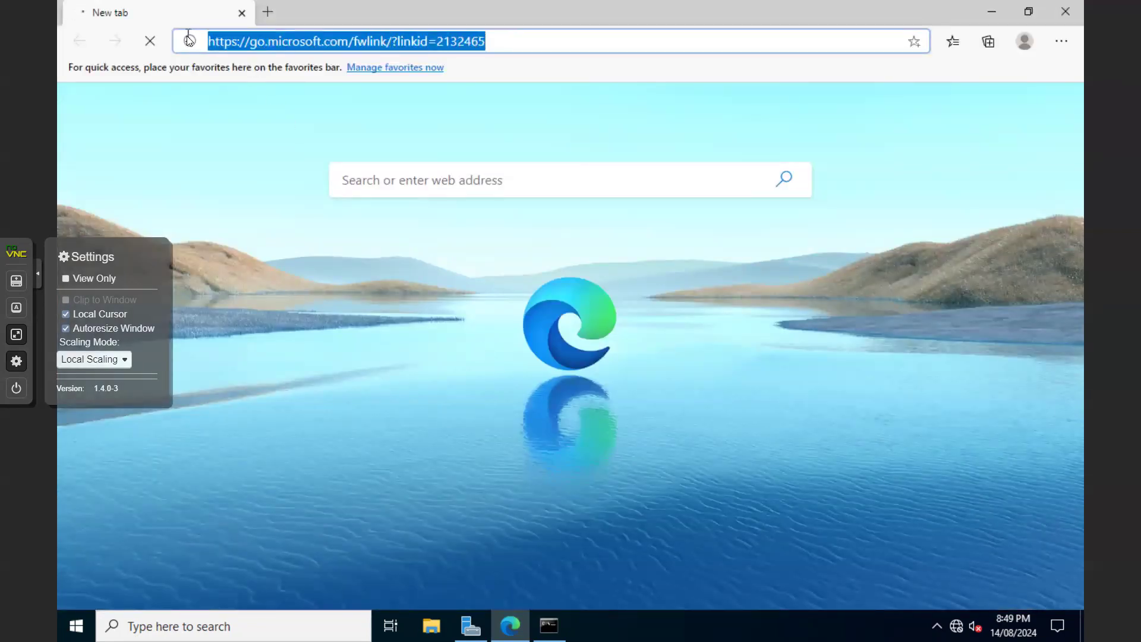
type("http:")
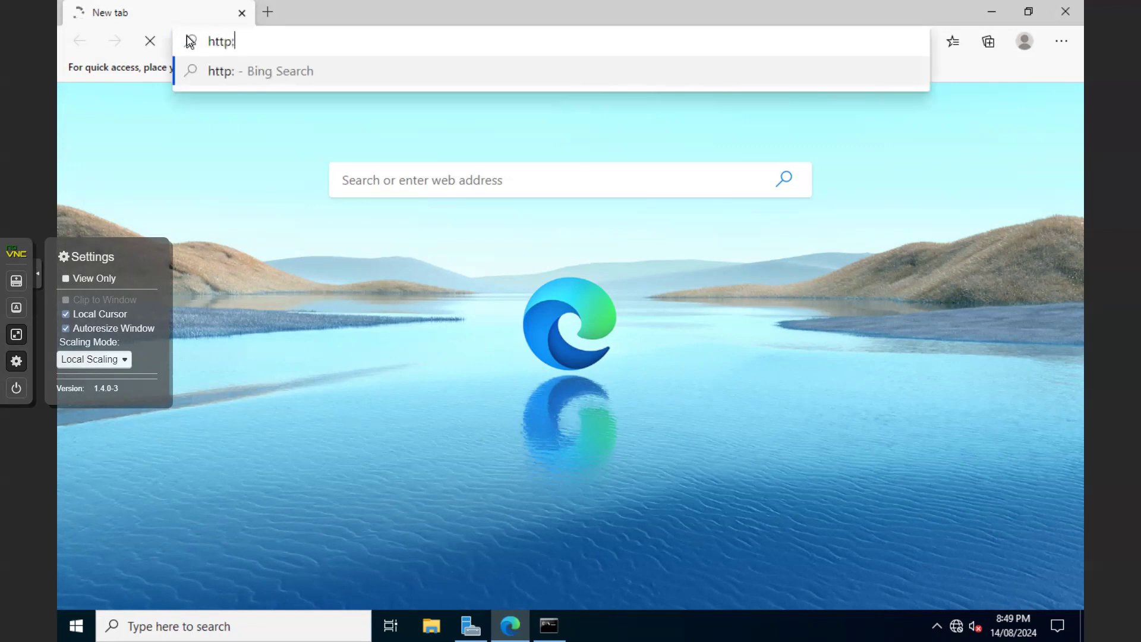
type("//192.168.1.1")
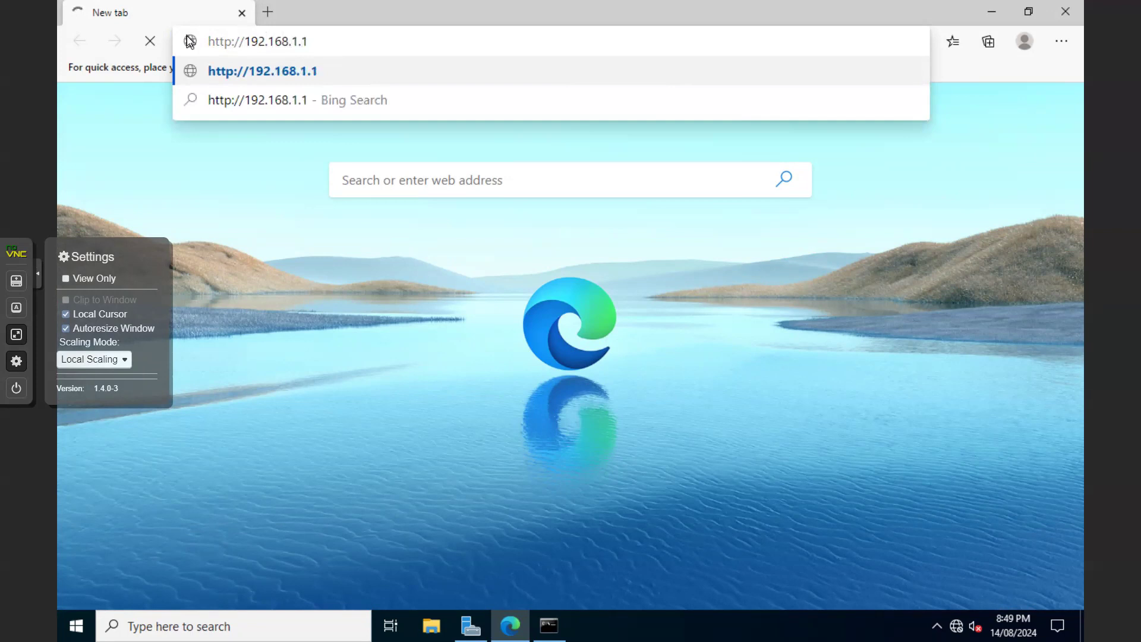
key("Return")
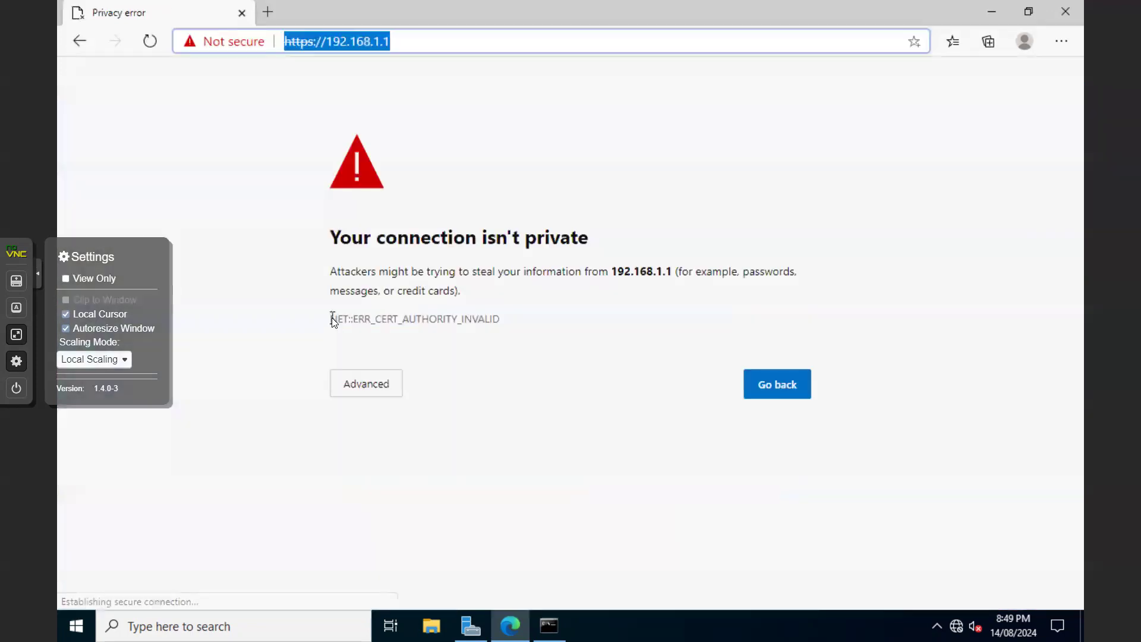
Proceed past the certificate warning and log in to OPNsense as root with its password
left_click(371, 391)
left_click(395, 510)
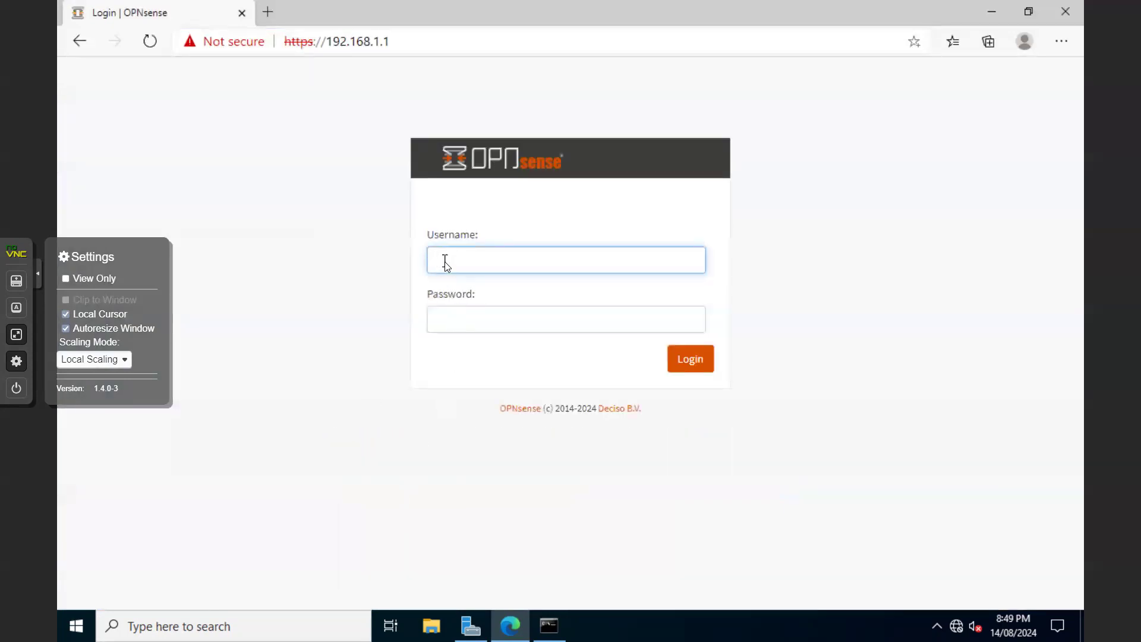
type("t")
left_click(474, 320)
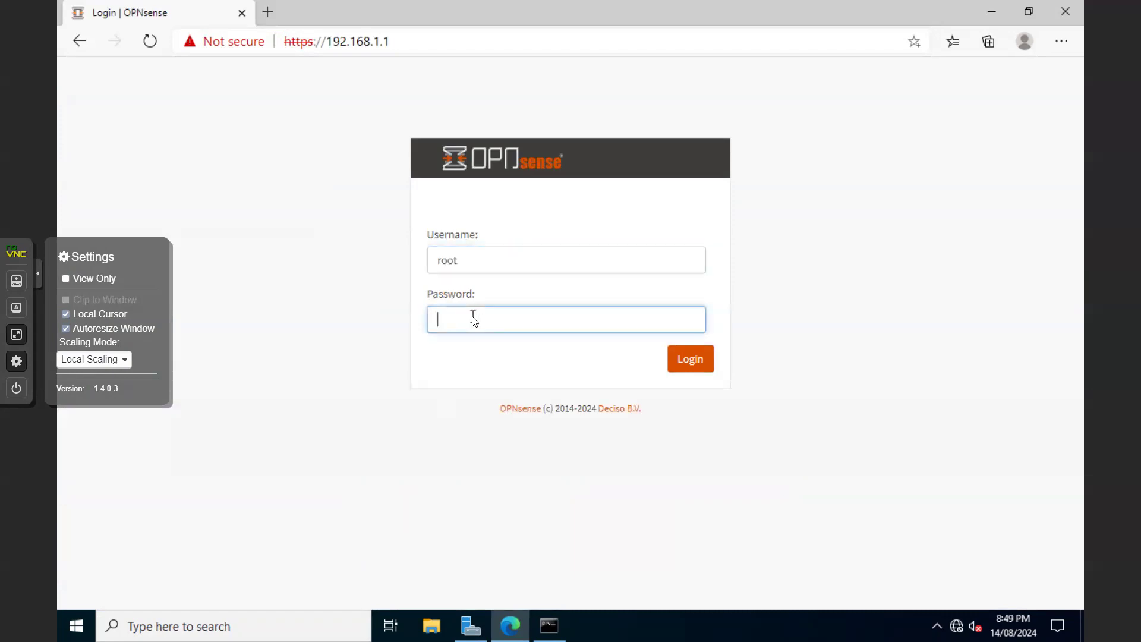
type("opnsense")
left_click(694, 363)
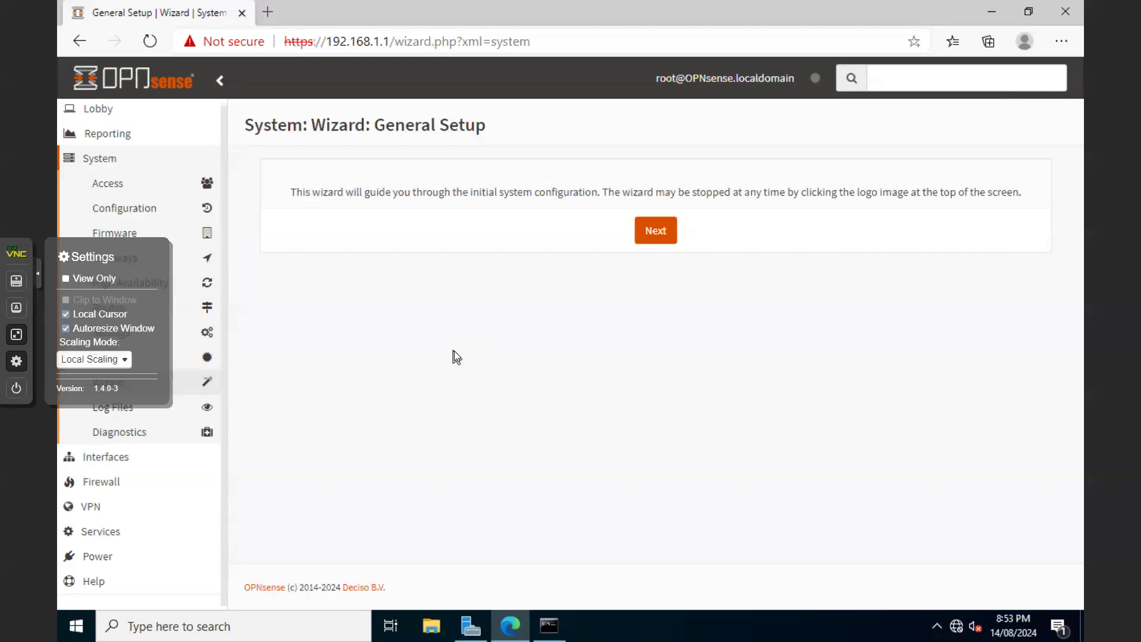
Start the wizard and set the primary DNS server to 8.8.8.8
left_click(655, 236)
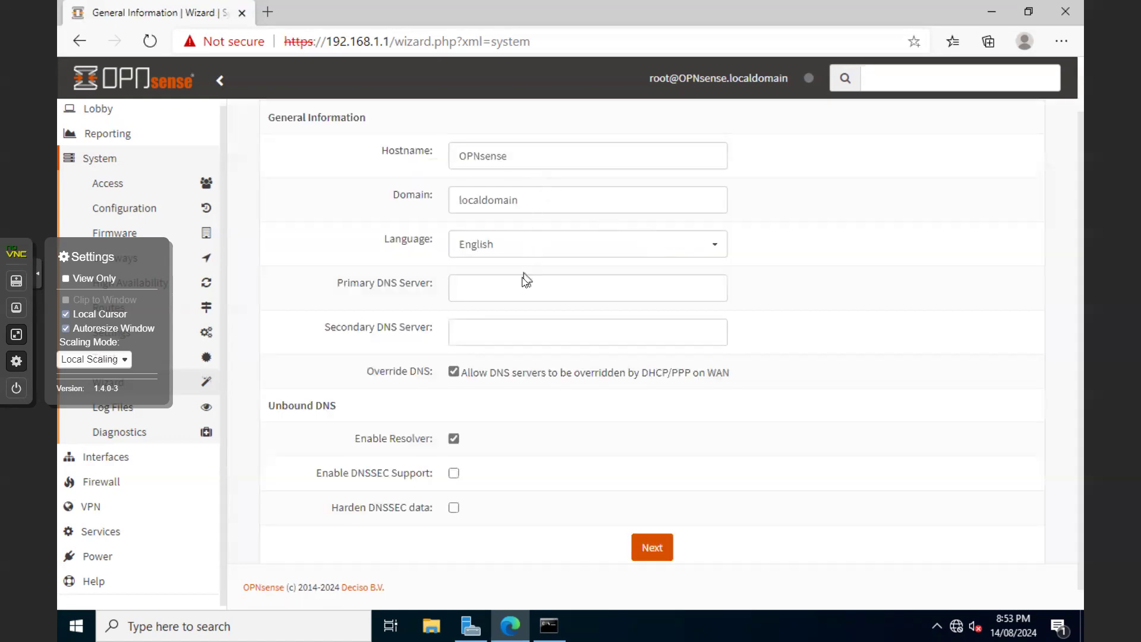
left_click(504, 288)
type("8.8.8.8")
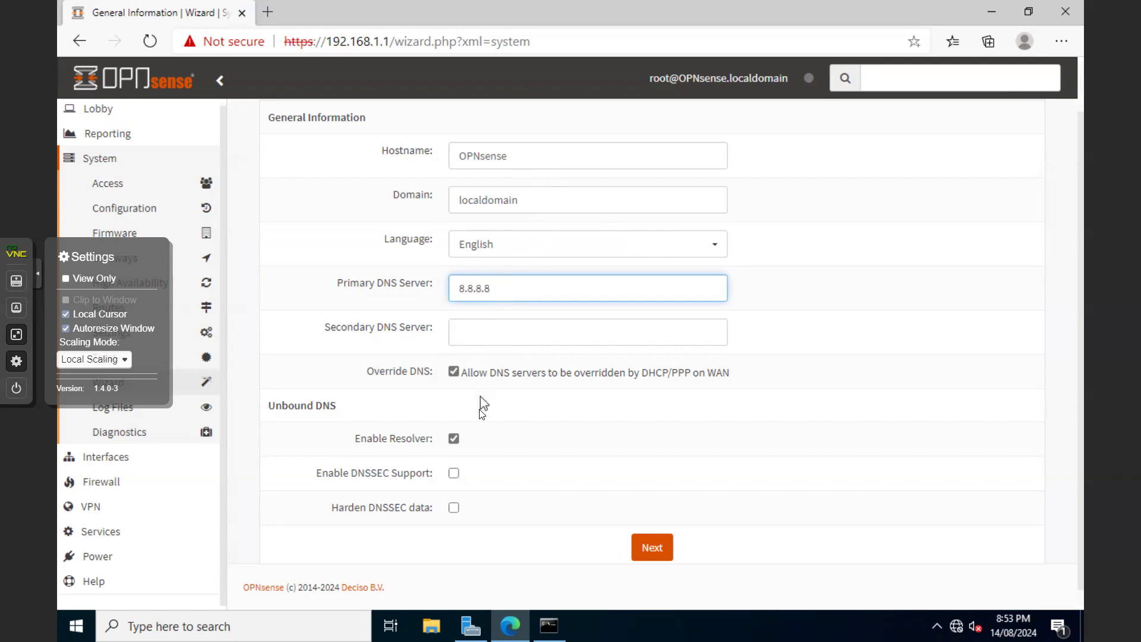
scroll(514, 448, "down", 1)
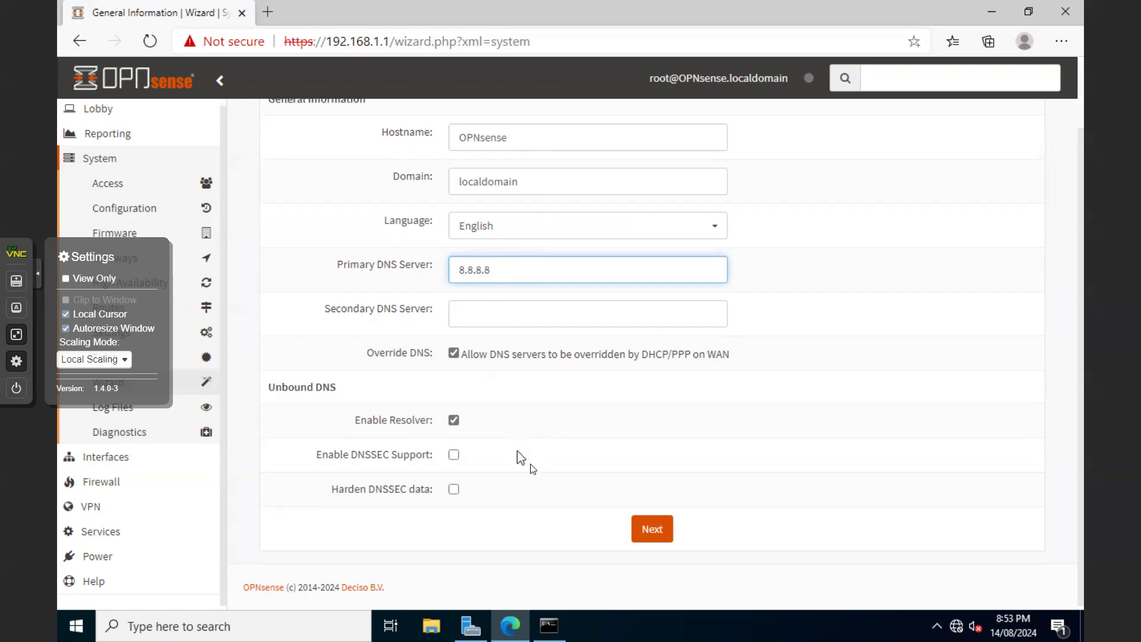
left_click(648, 535)
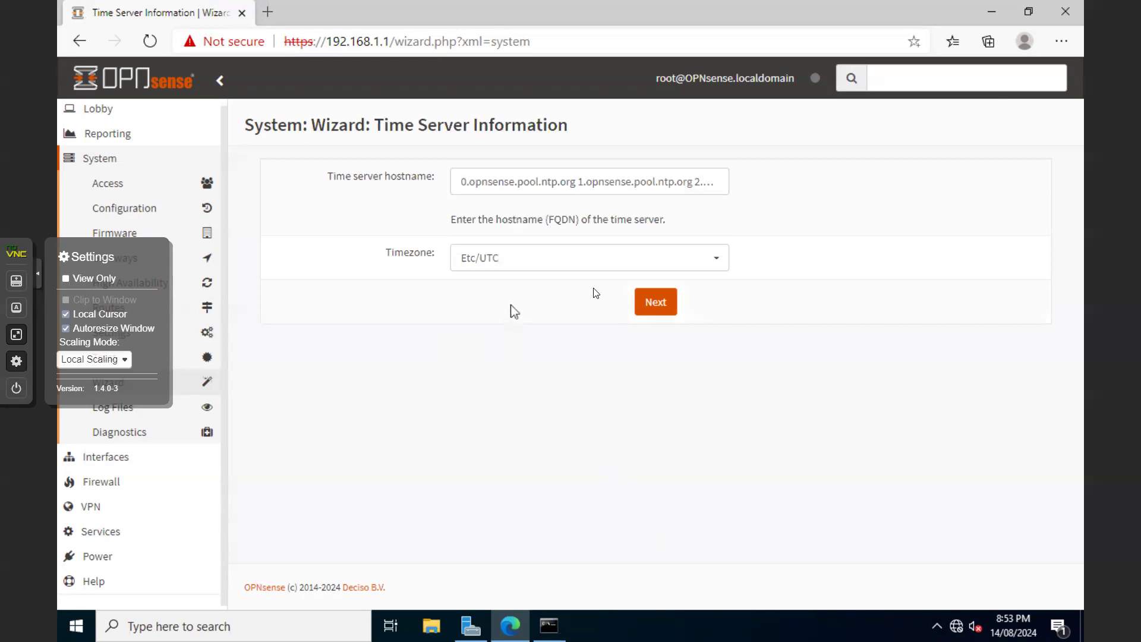
Choose Australia/Melbourne as the timezone and continue to WAN setup
left_click(721, 267)
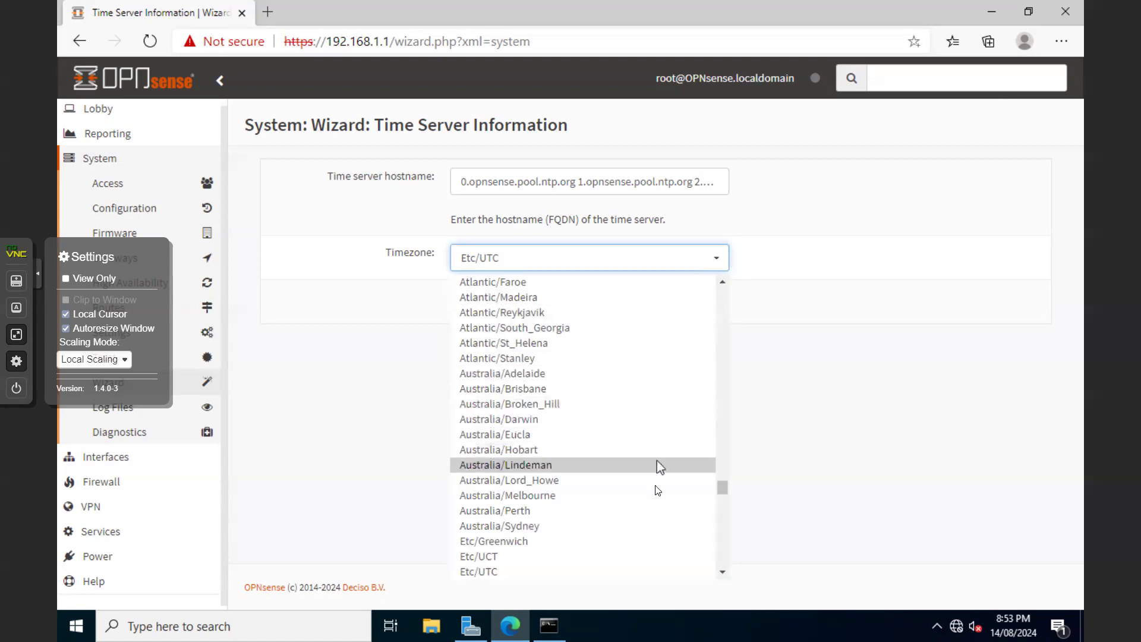
left_click(654, 500)
left_click(658, 303)
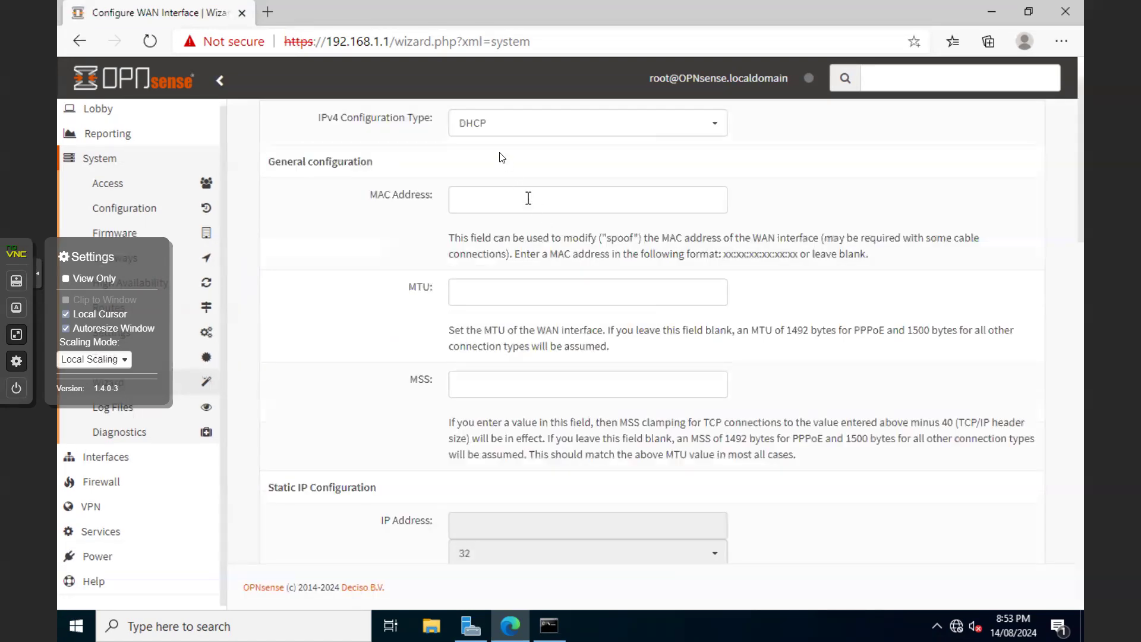
Keep the DHCP defaults on the Configure WAN Interface page and continue
scroll(511, 183, "up", 1)
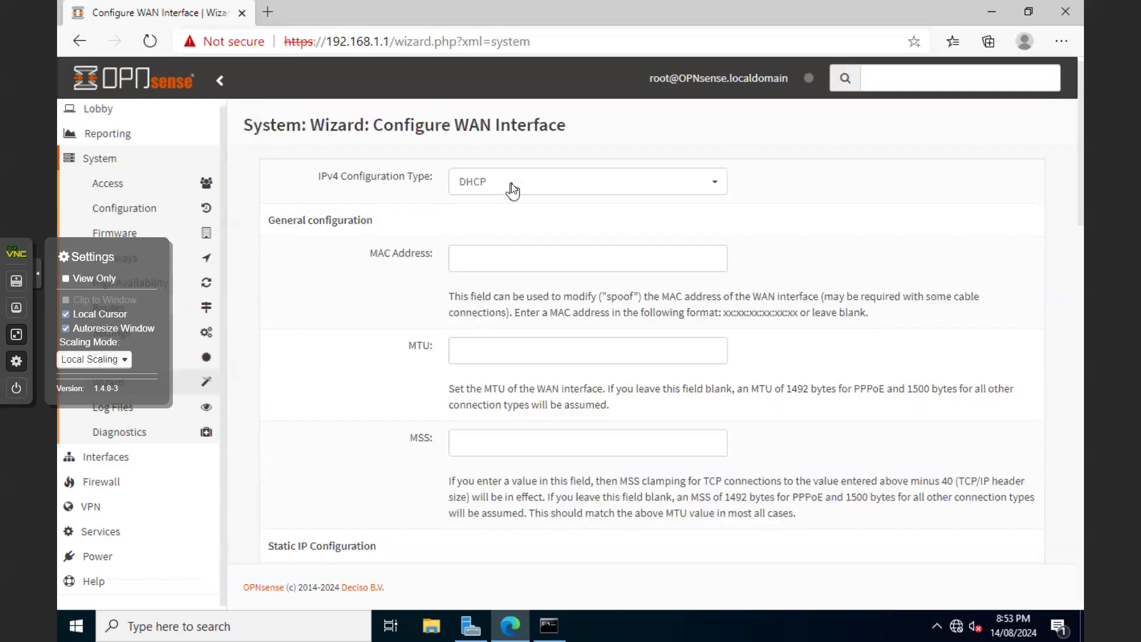
scroll(509, 320, "down", 4)
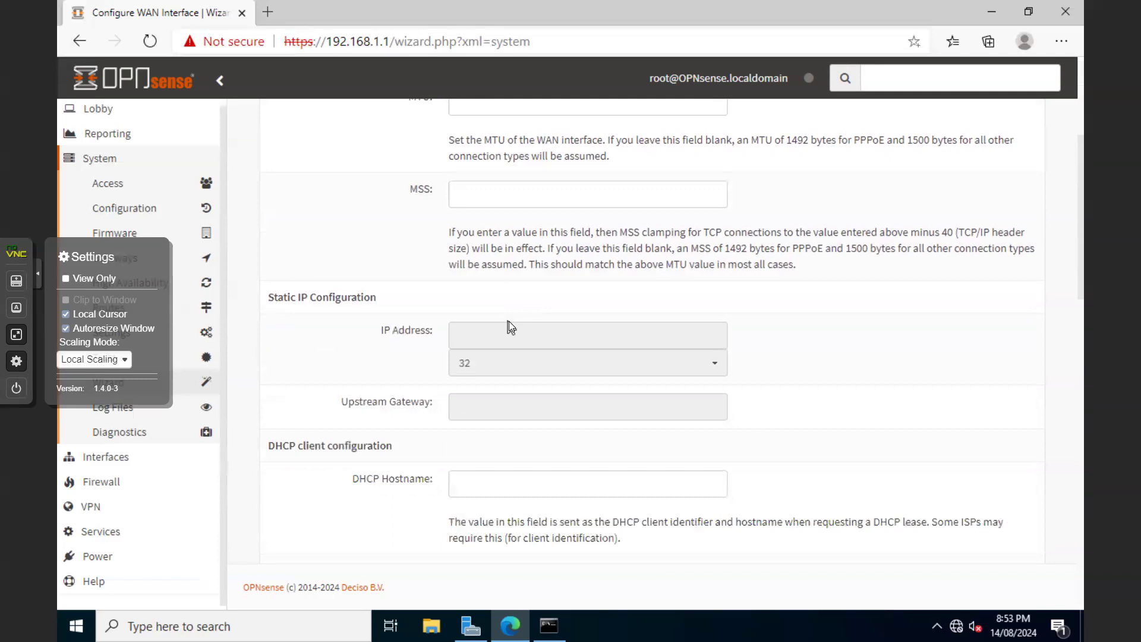
scroll(508, 326, "down", 3)
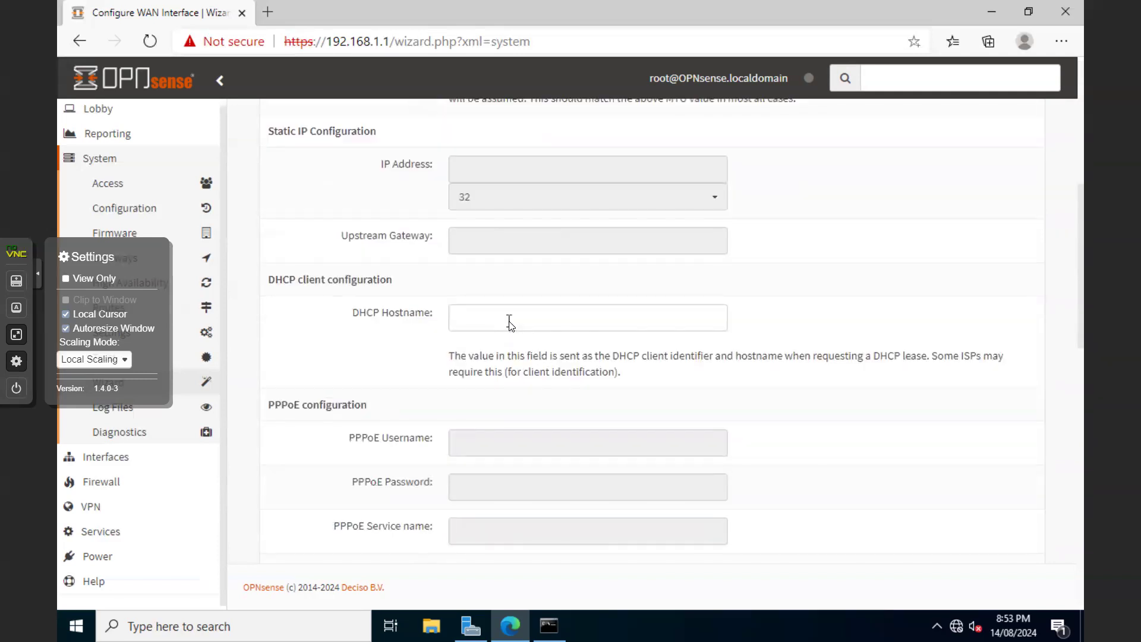
scroll(509, 324, "down", 4)
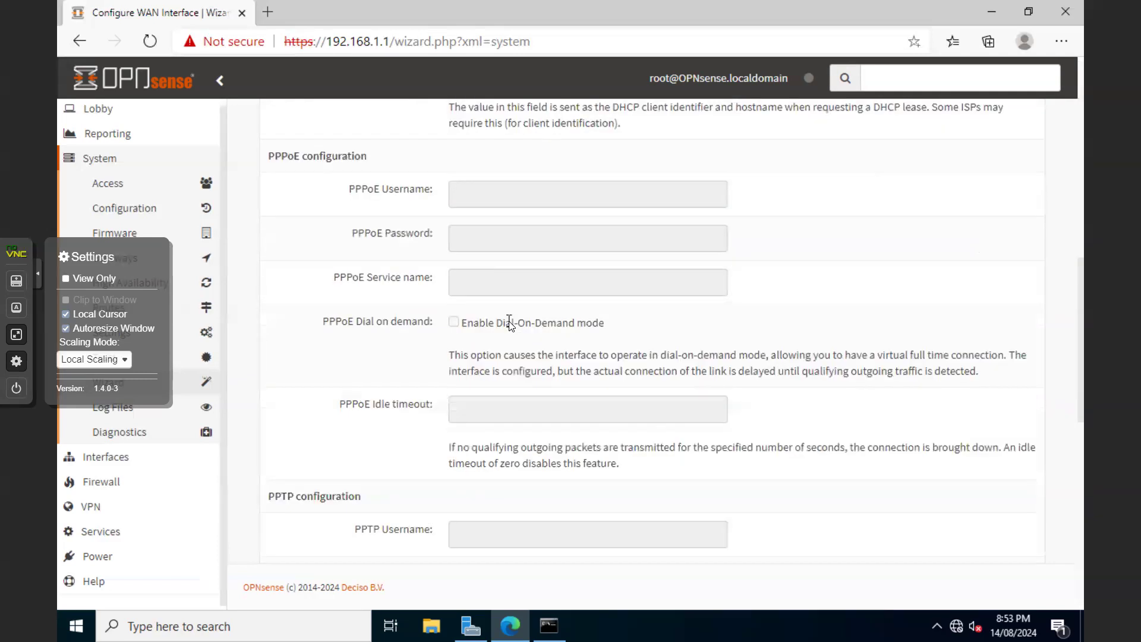
scroll(508, 321, "down", 8)
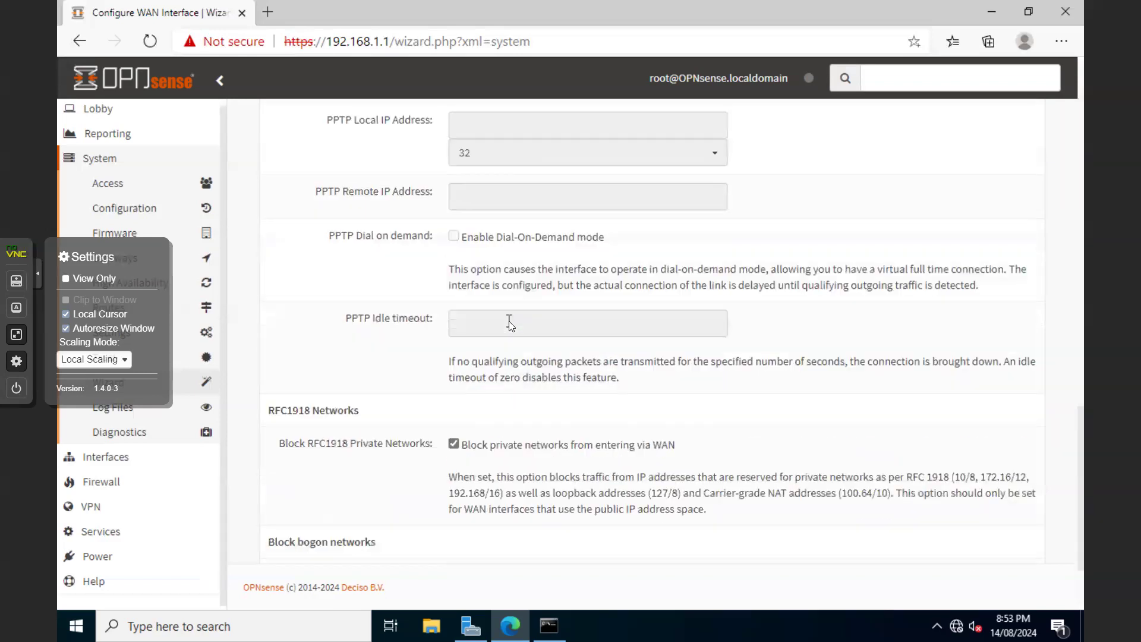
scroll(509, 321, "down", 2)
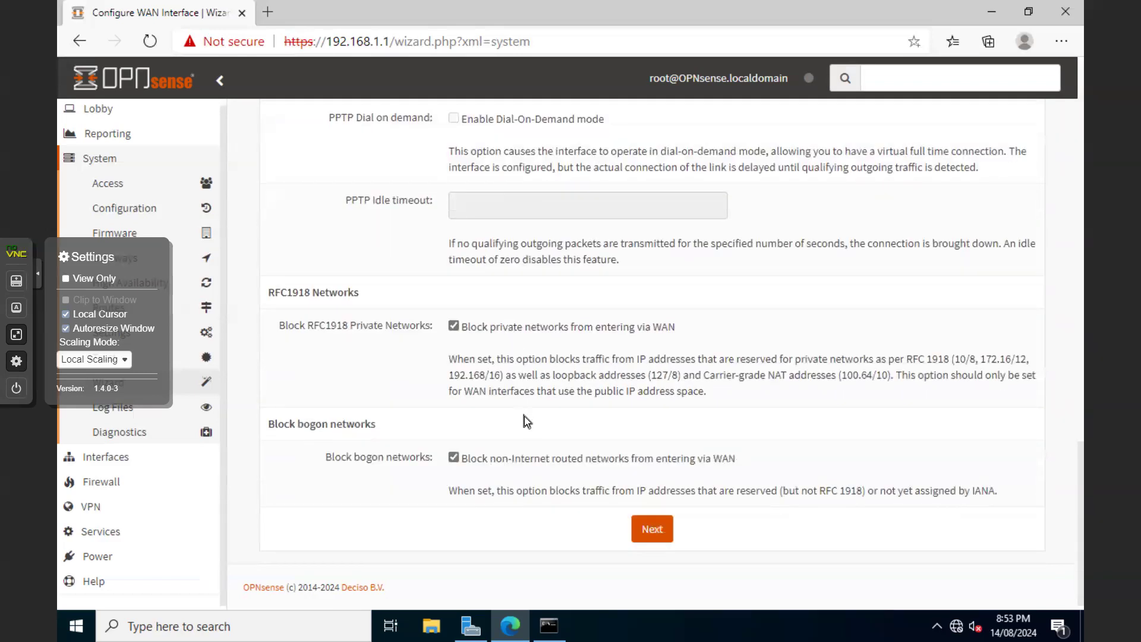
left_click(652, 528)
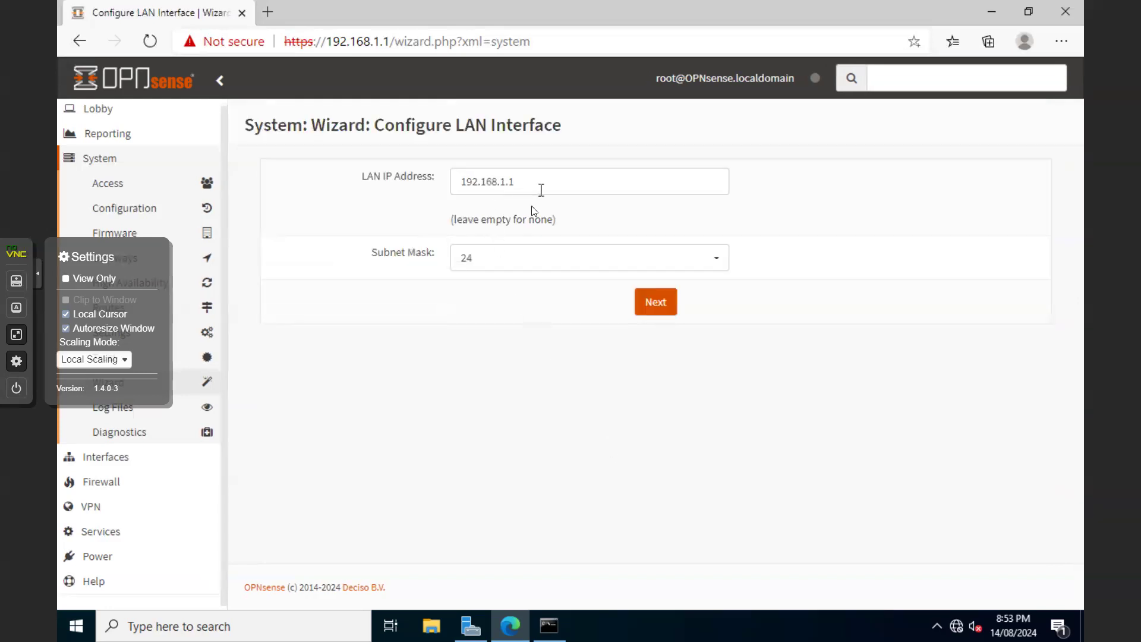
Keep LAN 192.168.1.1/24 and the root password, reload, then go to the dashboard
left_click(656, 303)
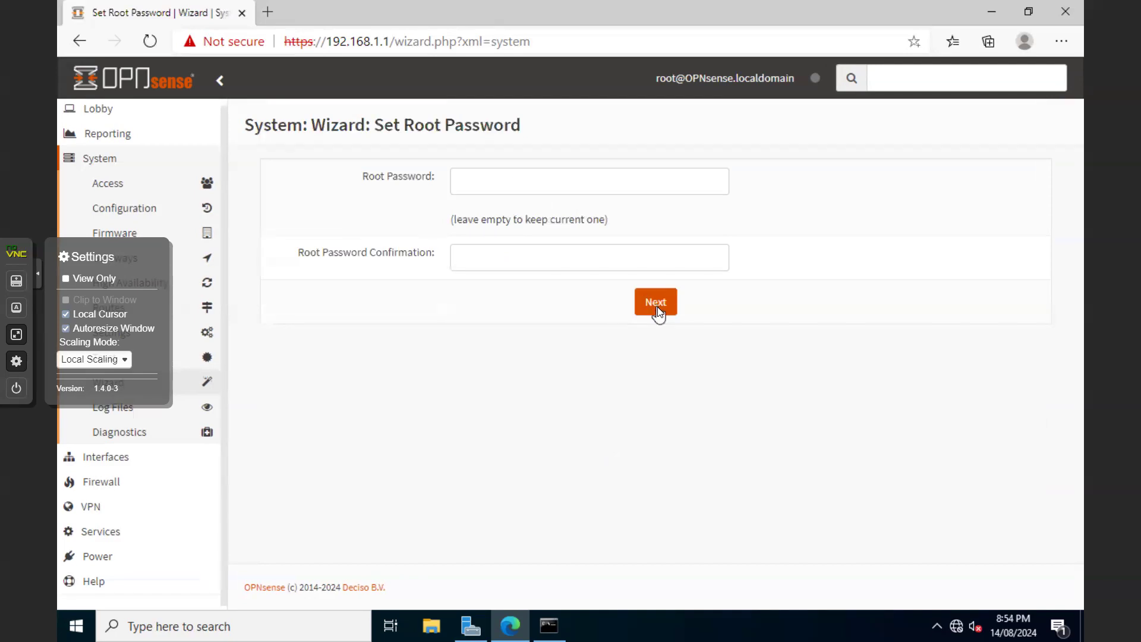
left_click(657, 308)
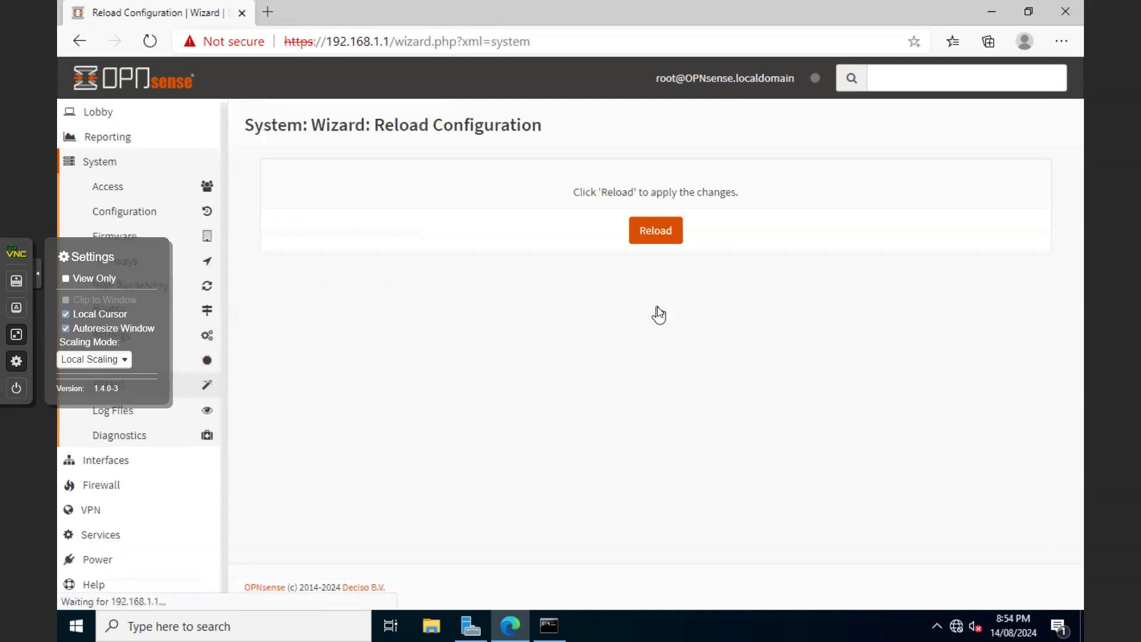
left_click(661, 237)
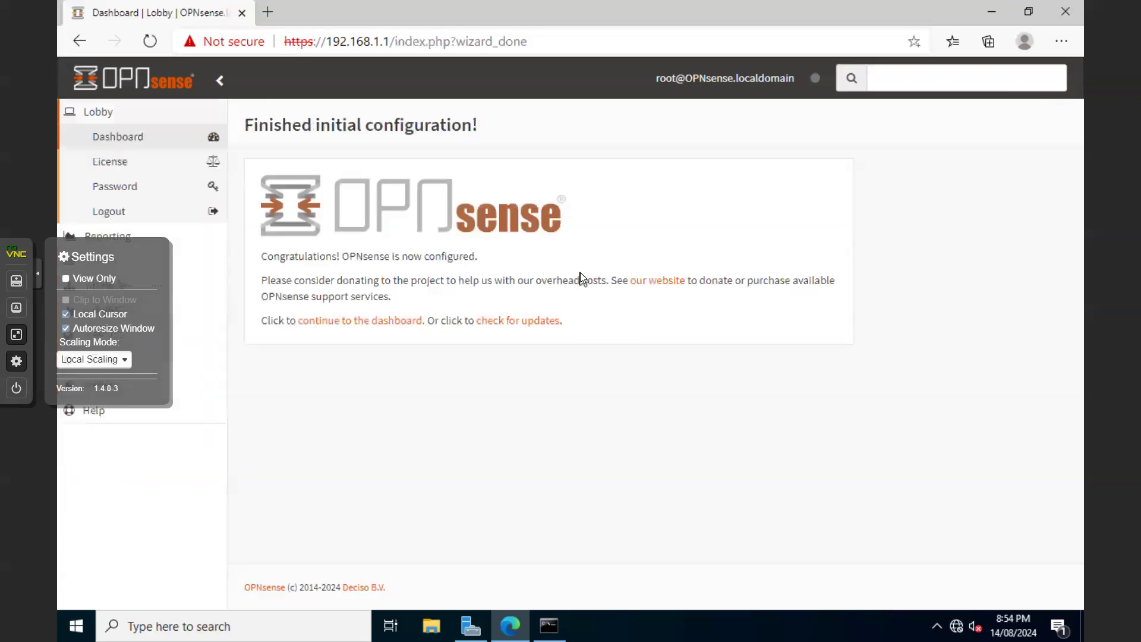
left_click(369, 326)
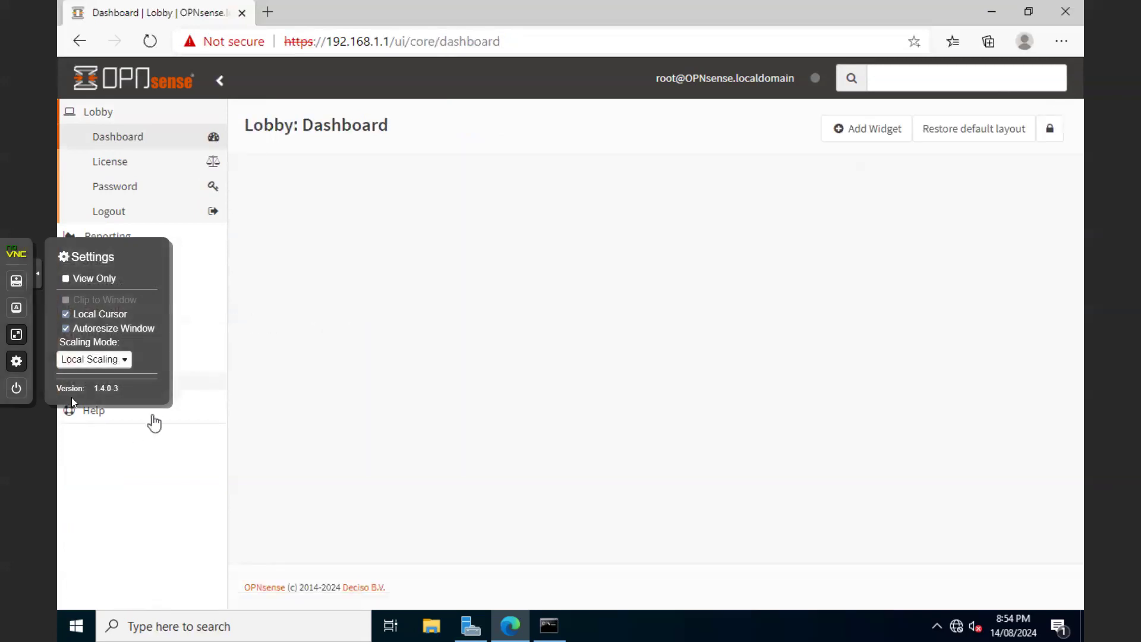
Open the [OPT1] interface settings from Interfaces > Assignments
left_click(38, 284)
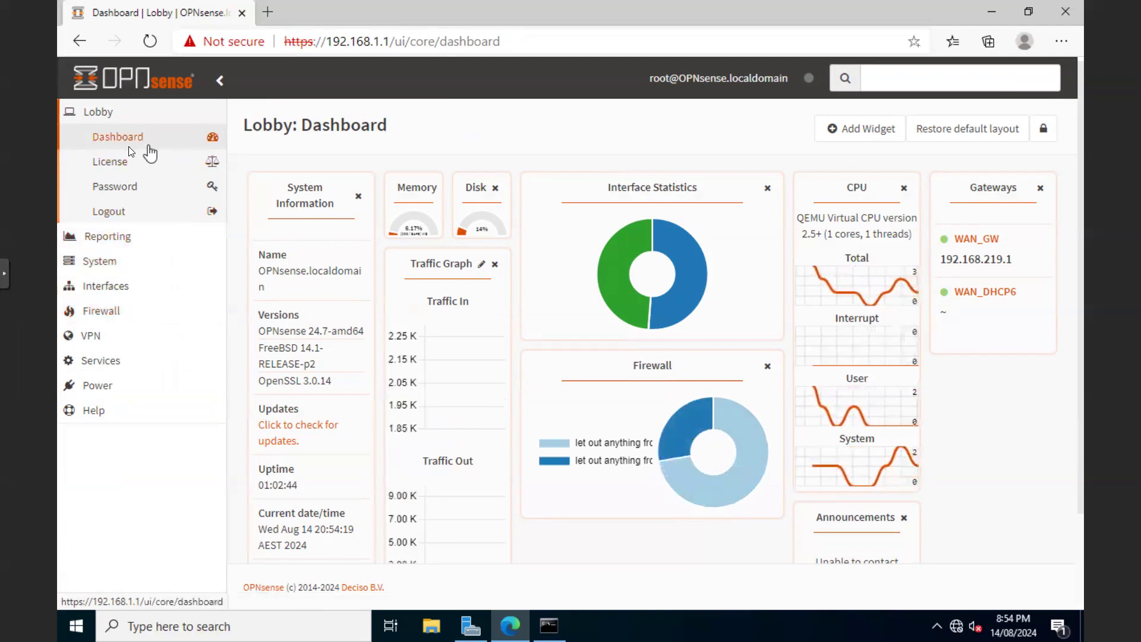
left_click(104, 287)
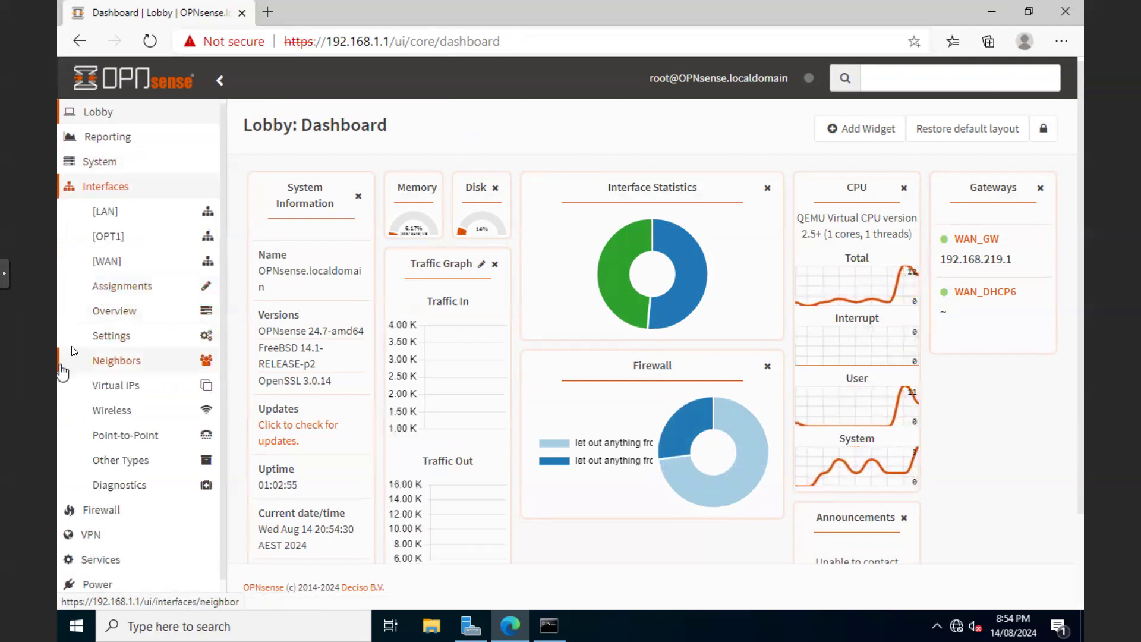
left_click(114, 289)
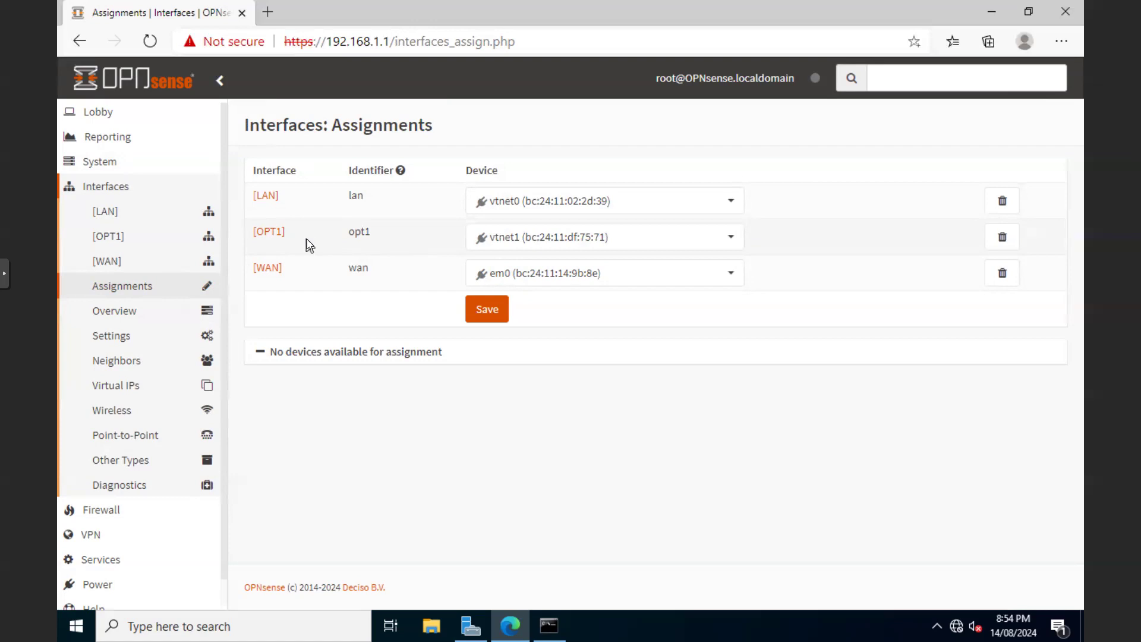
left_click(267, 233)
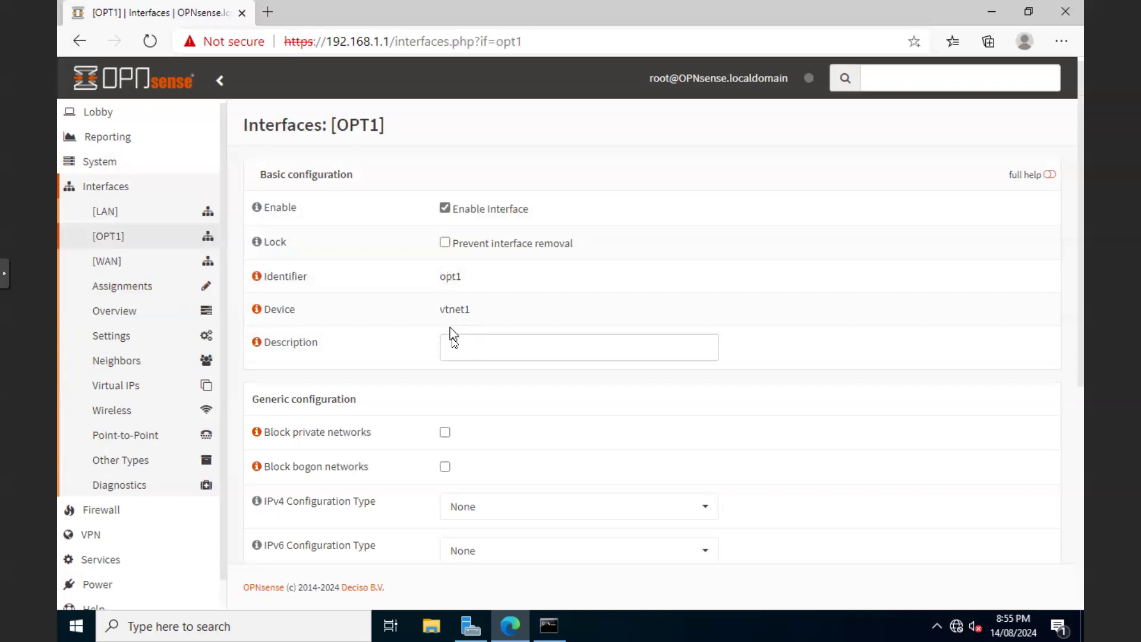
Describe OPT1 as DMZ and set its IPv4 configuration type to Static
left_click(453, 351)
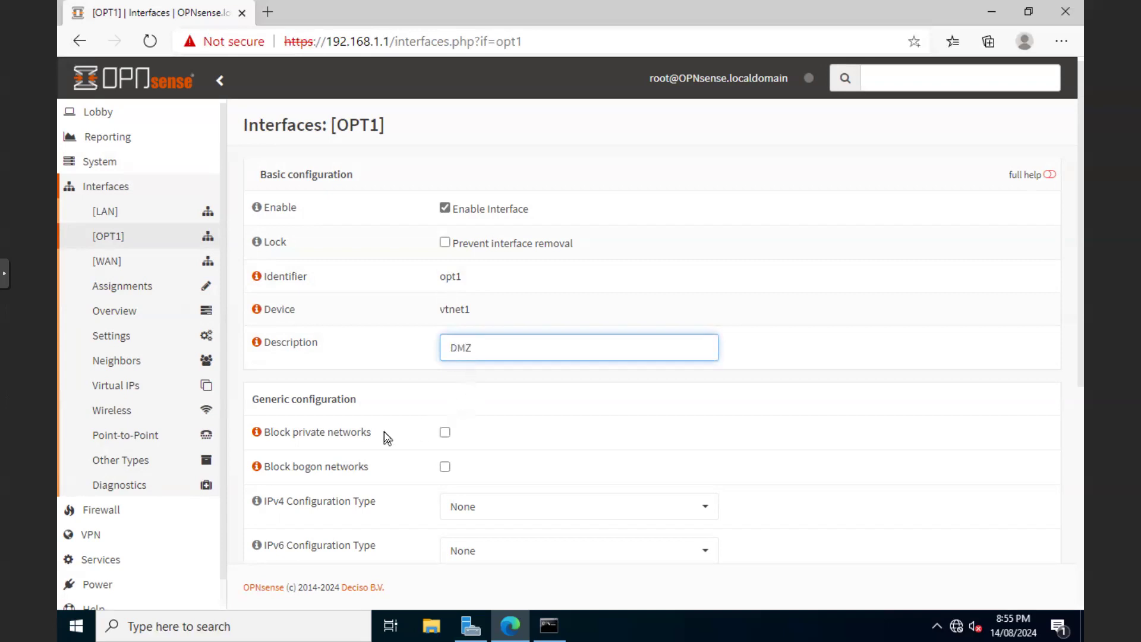
left_click(480, 506)
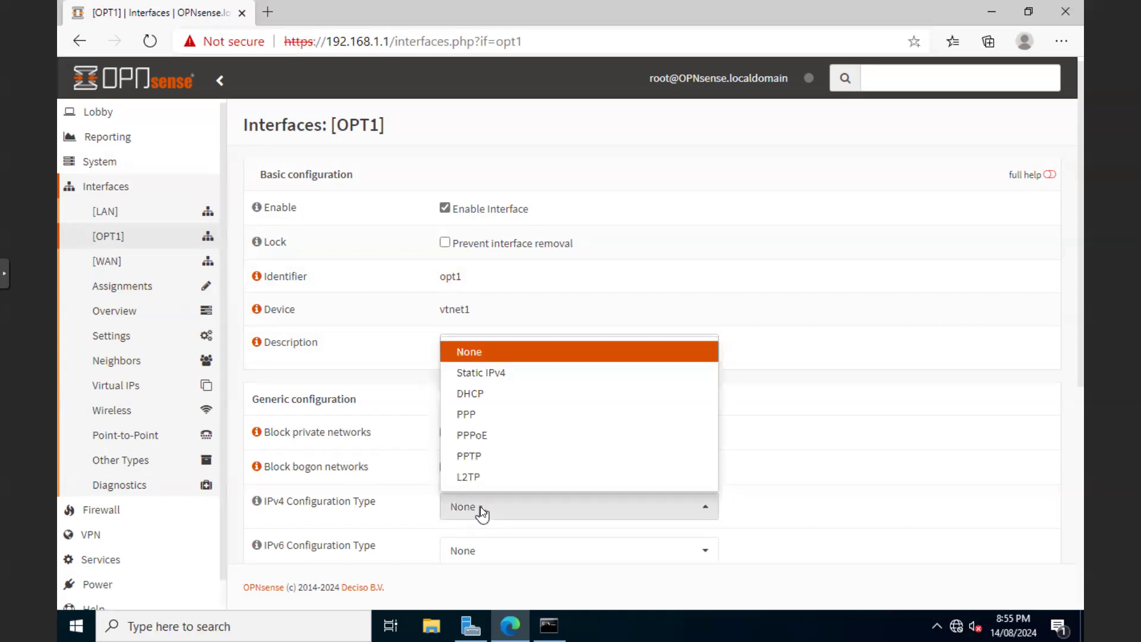
left_click(484, 372)
scroll(500, 467, "down", 3)
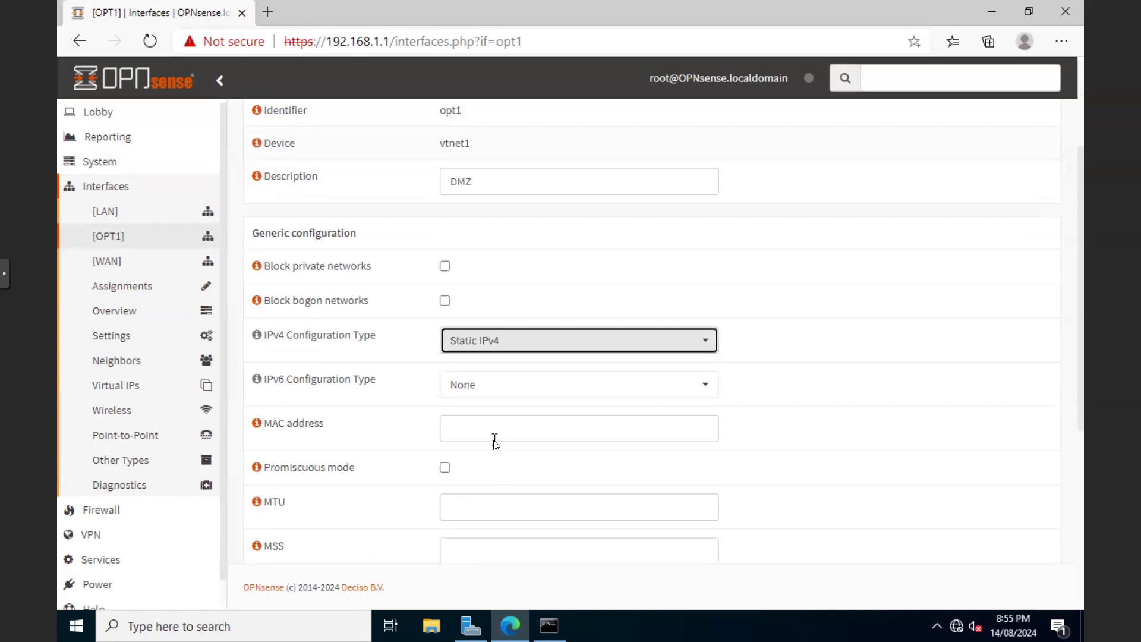
scroll(494, 442, "down", 2)
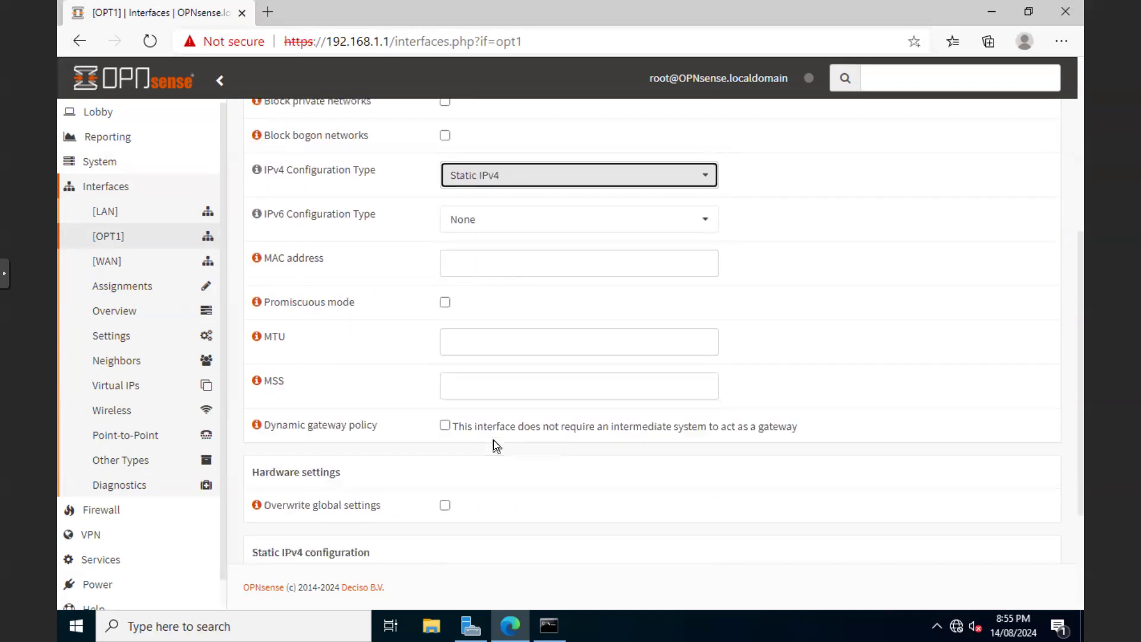
scroll(495, 442, "down", 1)
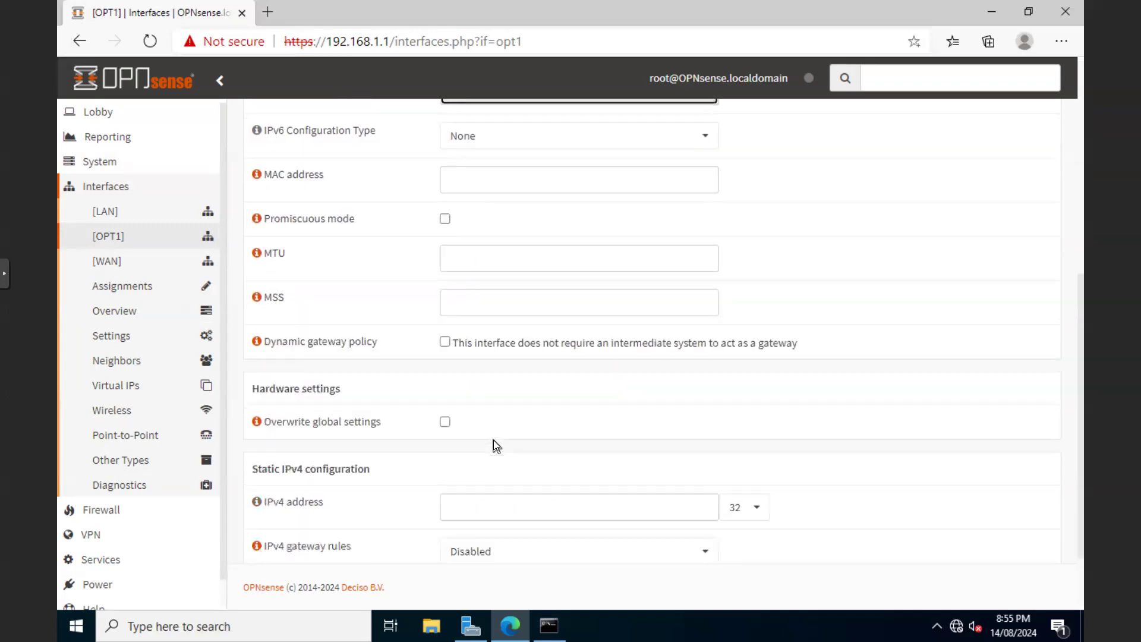
Enter IPv4 192.168.50.1 with prefix /24, then save and apply the changes
left_click(484, 506)
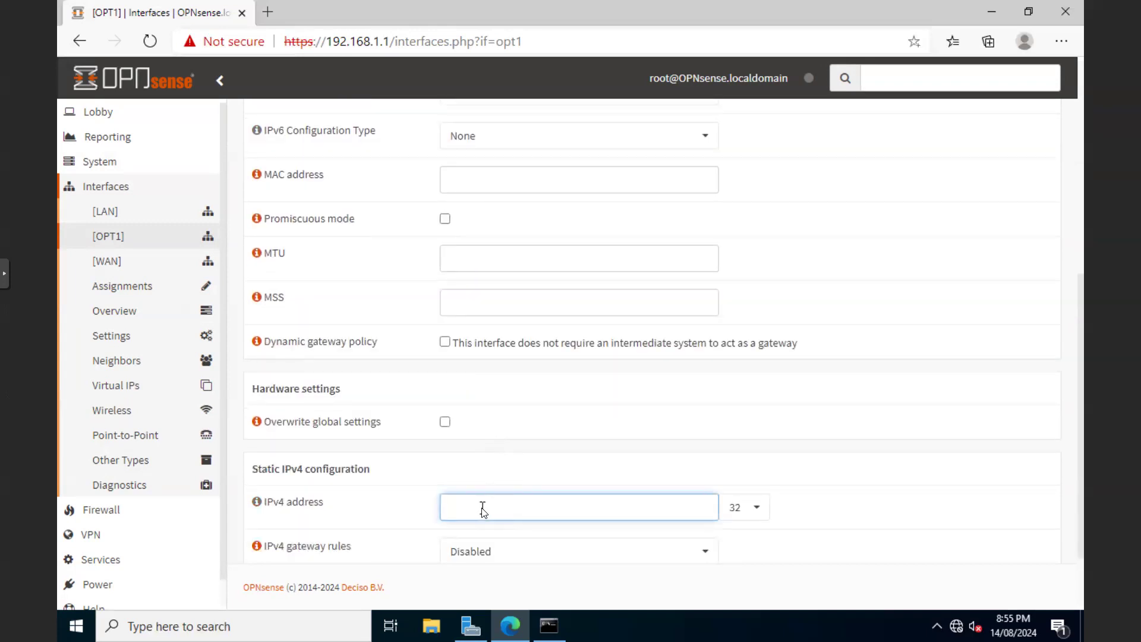
type("192.168.50.1")
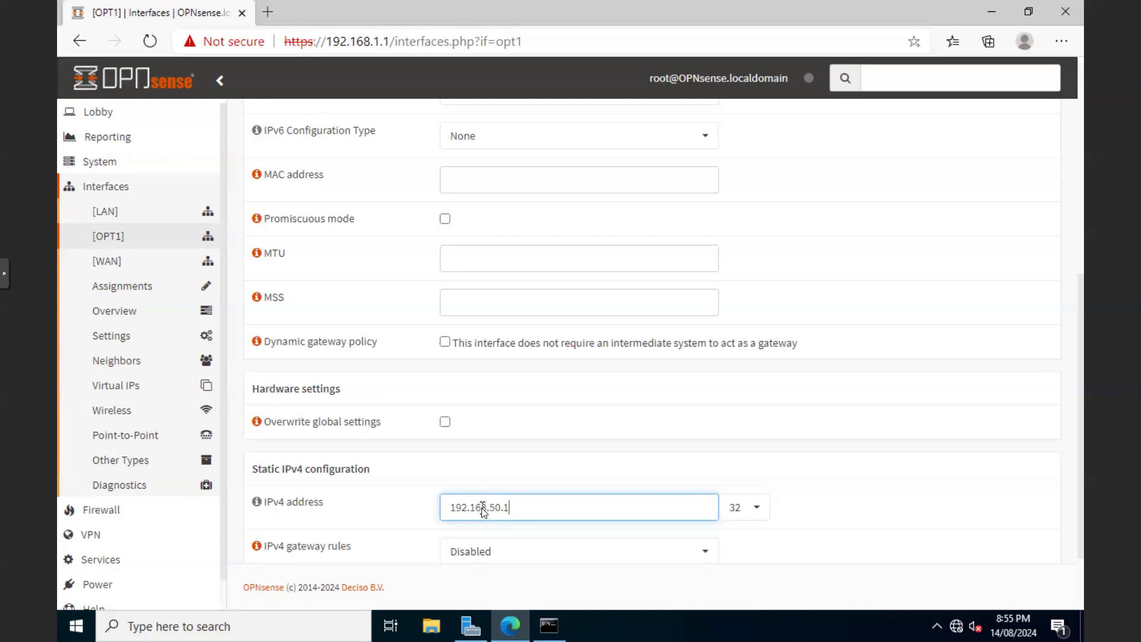
left_click(754, 507)
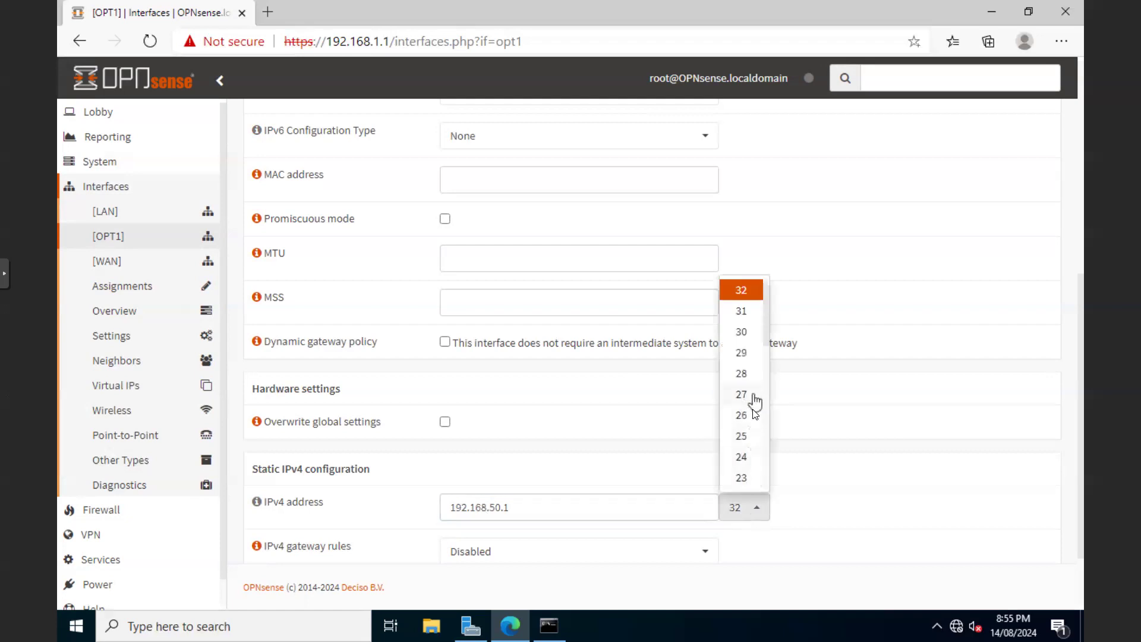
left_click(741, 457)
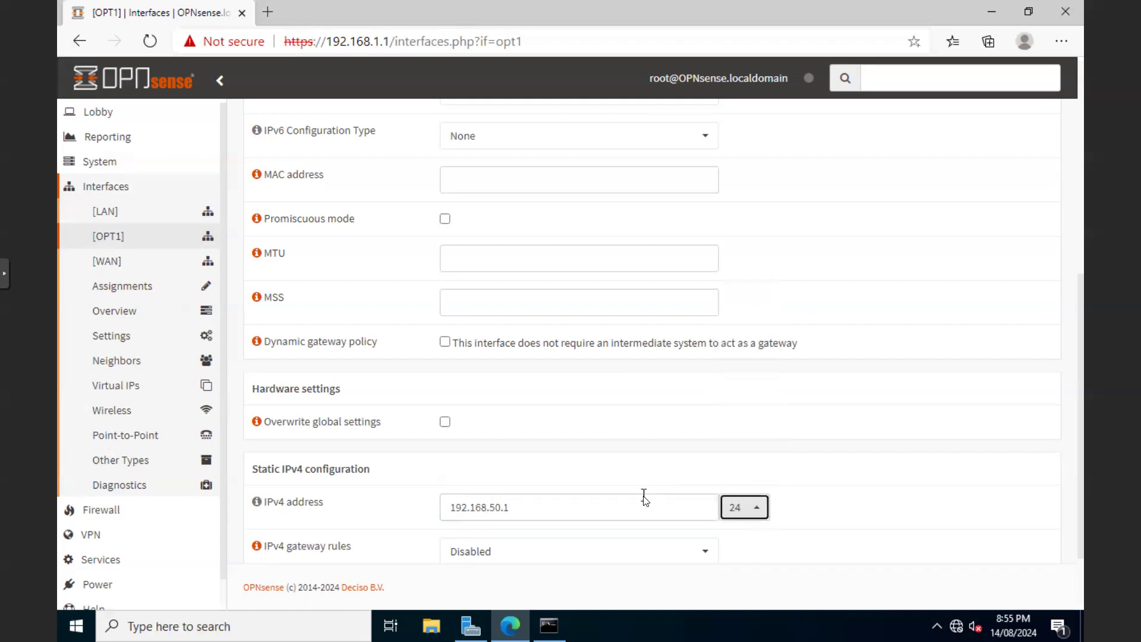
scroll(645, 498, "down", 2)
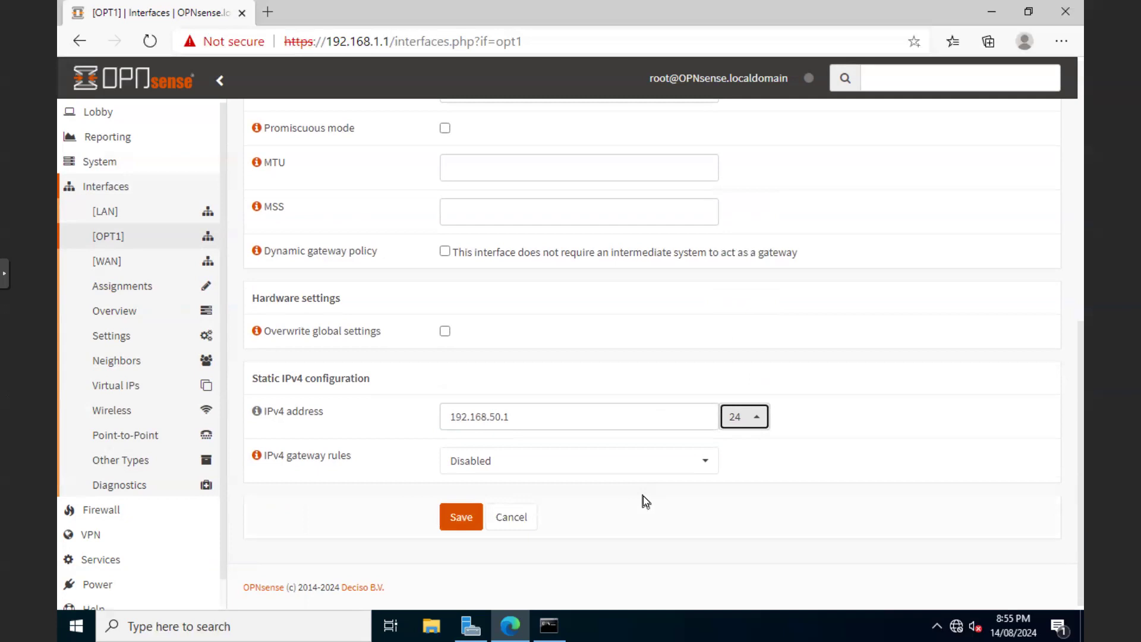
left_click(465, 521)
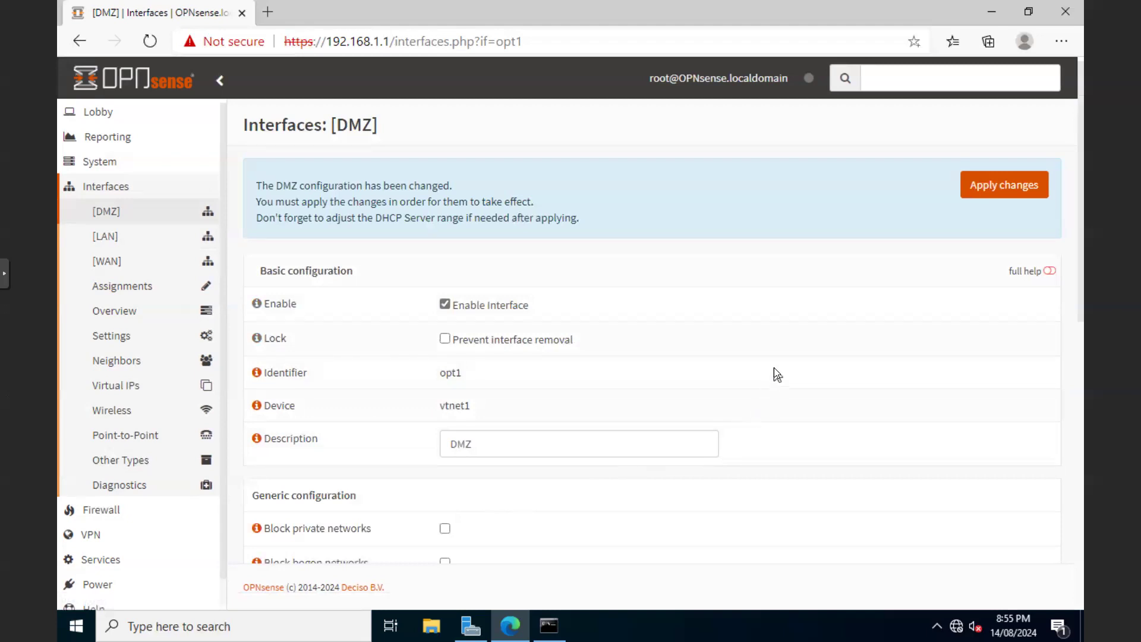
left_click(997, 188)
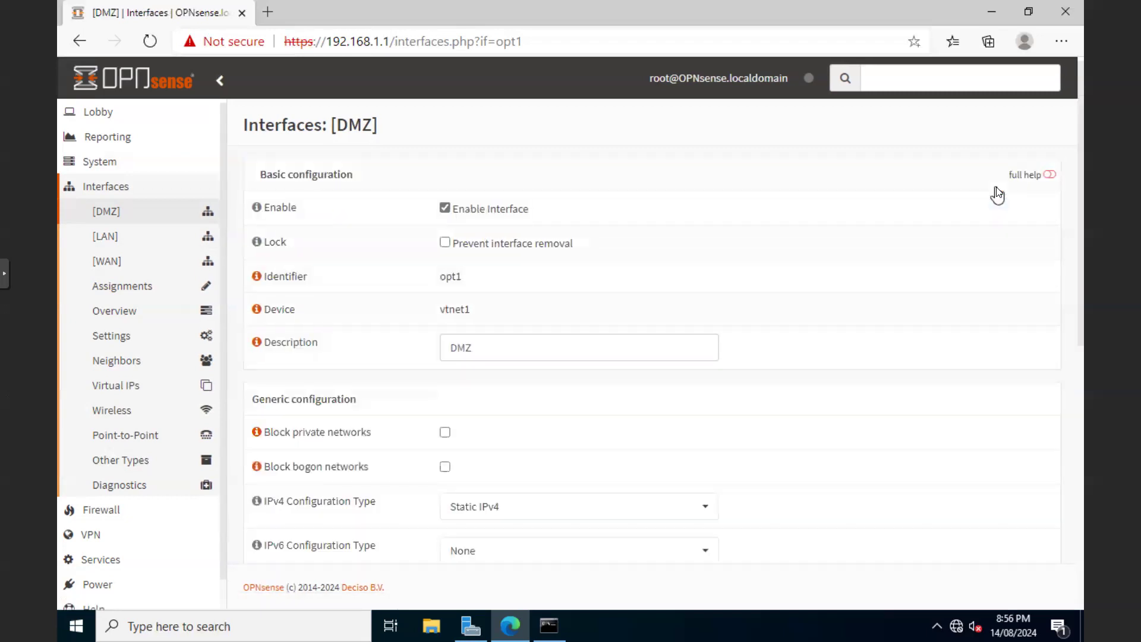
Open Firewall > Rules > DMZ in the sidebar
left_click(87, 513)
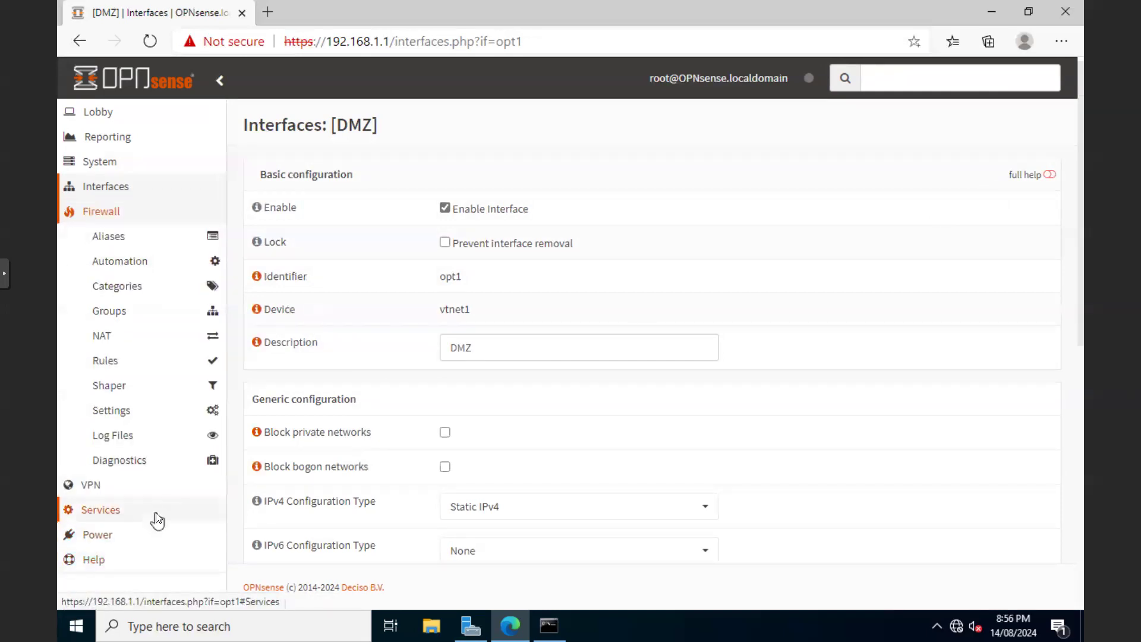
left_click(107, 361)
left_click(110, 407)
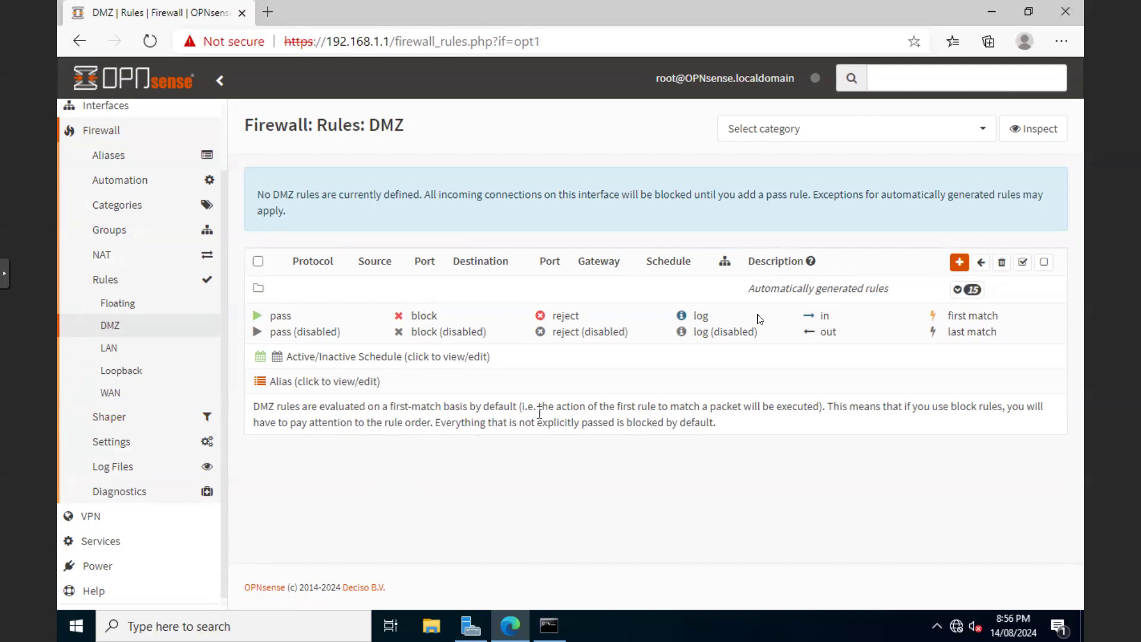
Add a Pass/any IPv4 DMZ rule with Log packets ticked, save and apply it
left_click(959, 263)
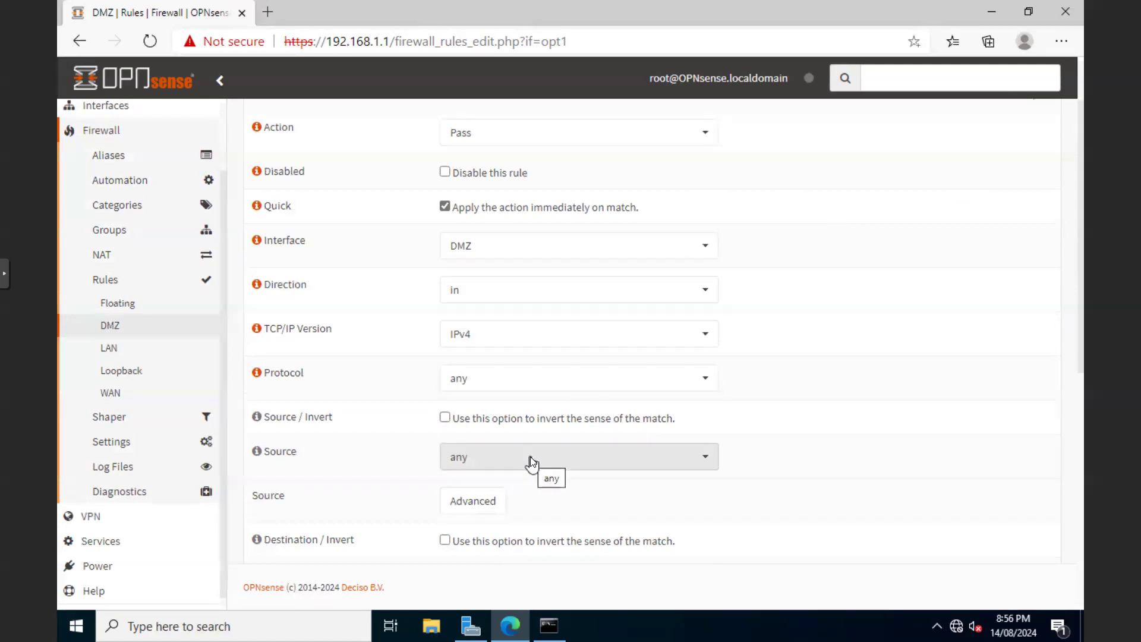
scroll(532, 462, "down", 2)
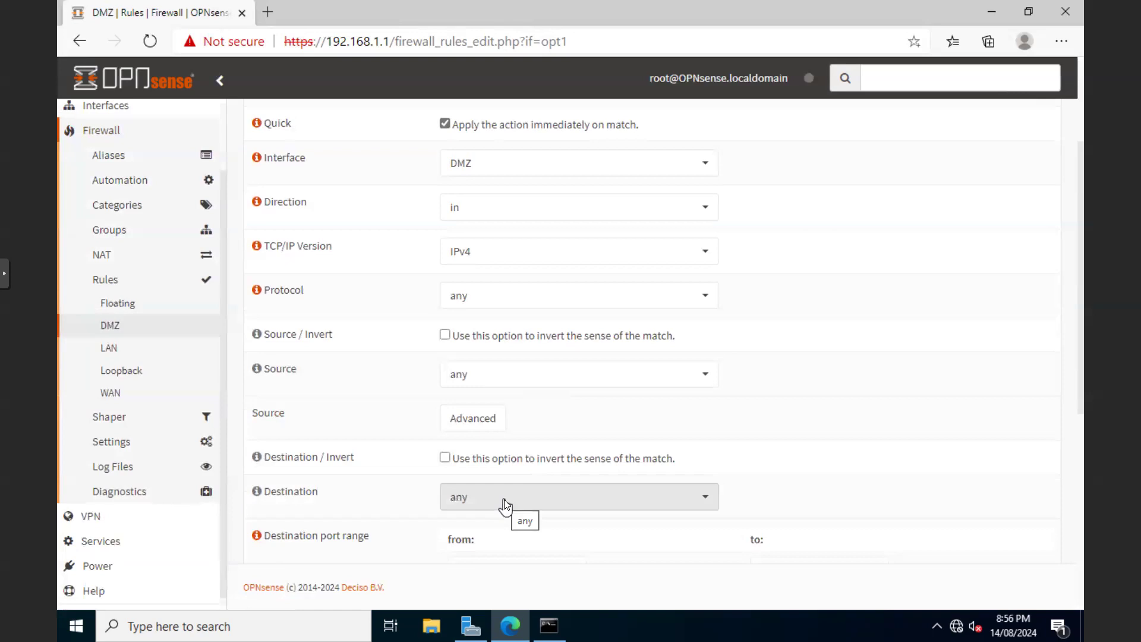
scroll(504, 504, "down", 4)
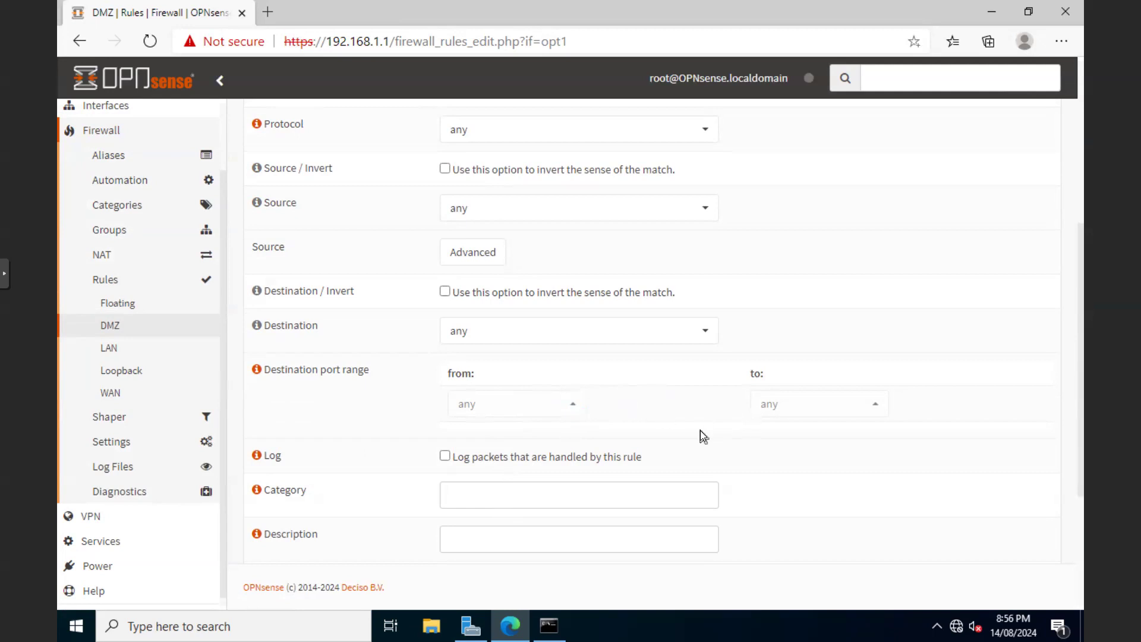
scroll(700, 430, "down", 2)
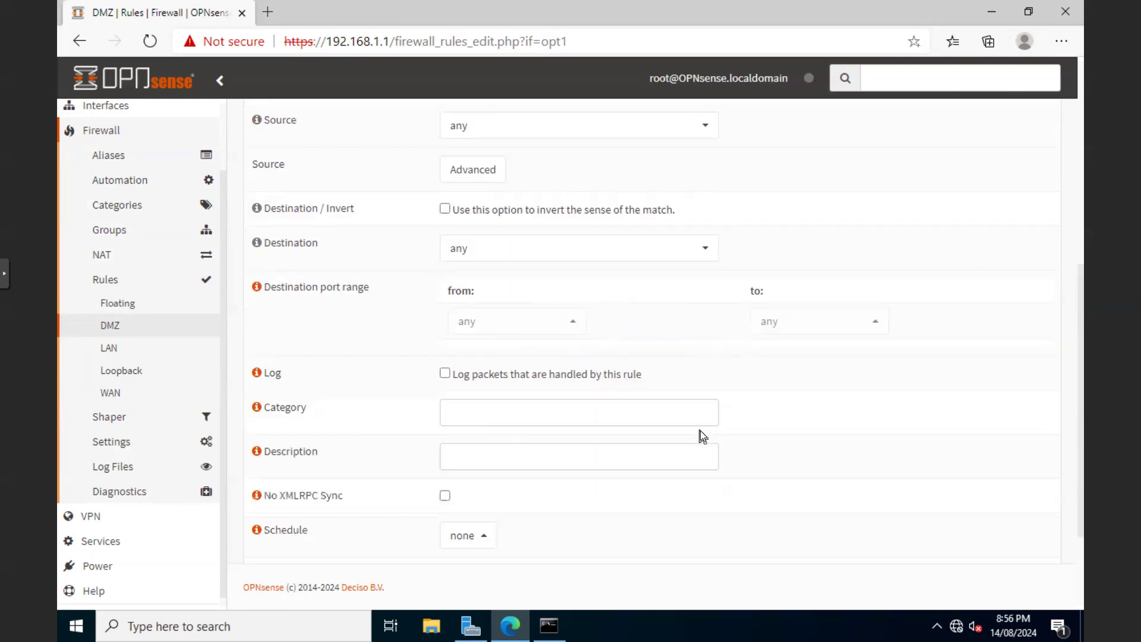
left_click(444, 375)
scroll(671, 462, "down", 2)
left_click(462, 529)
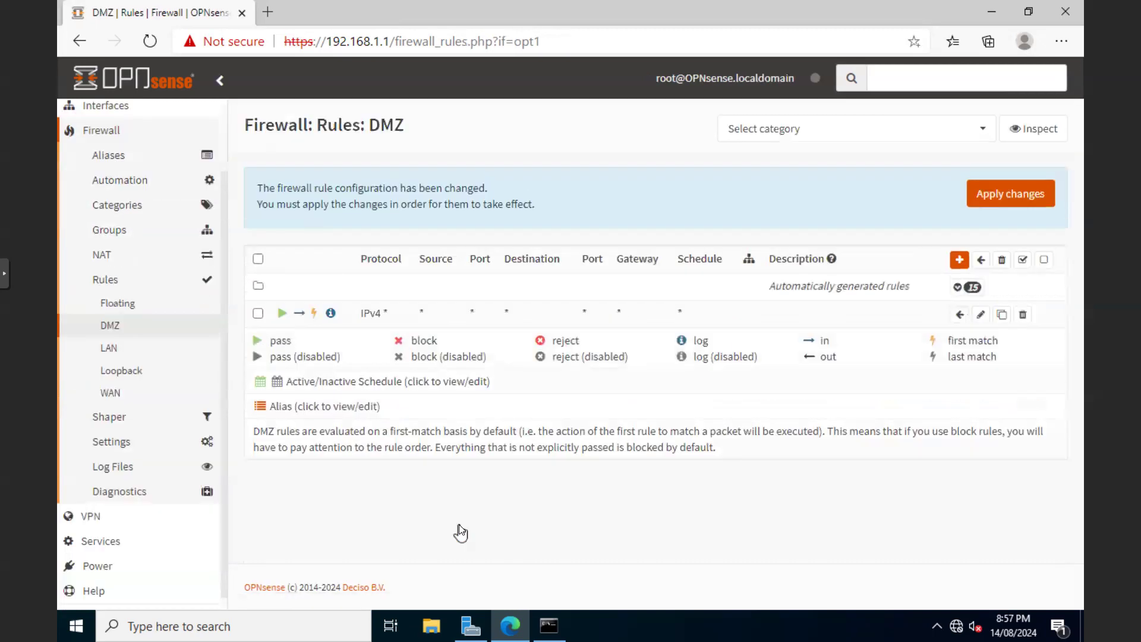
left_click(1003, 198)
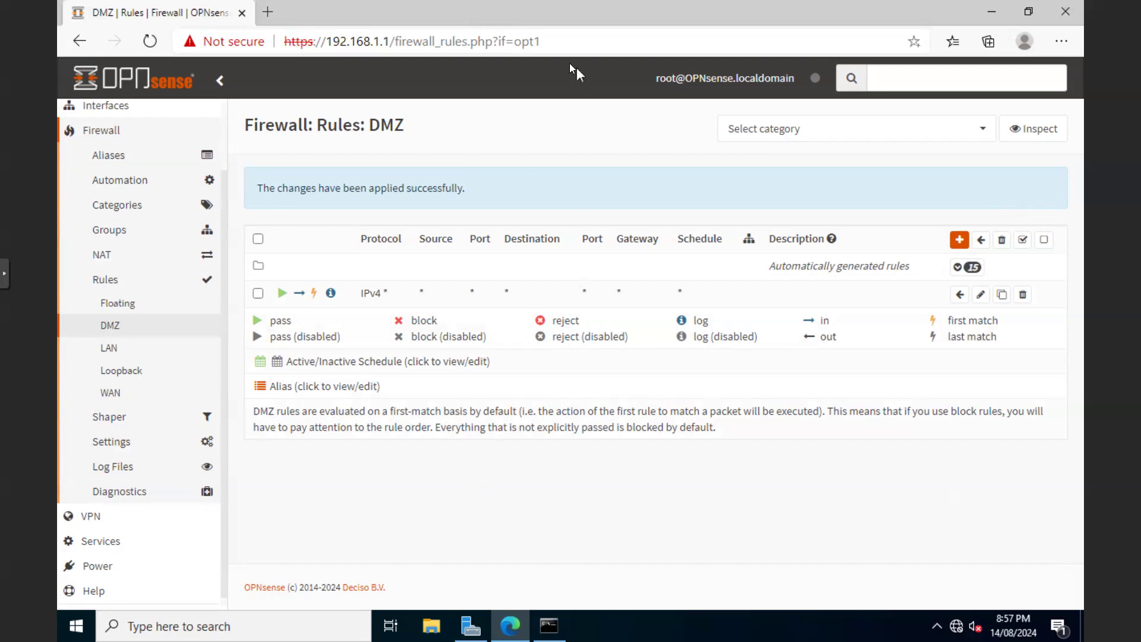
key("alt+Tab")
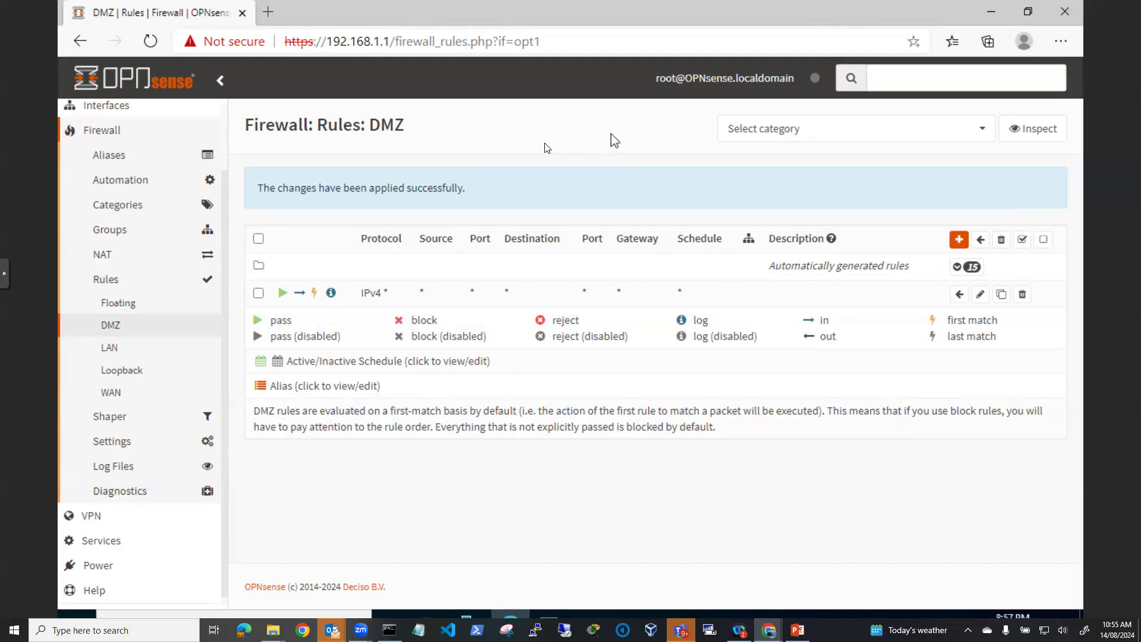
Leave full screen, log in to VM 101's console, and run 'shutdown now'
left_click(4, 275)
left_click(10, 336)
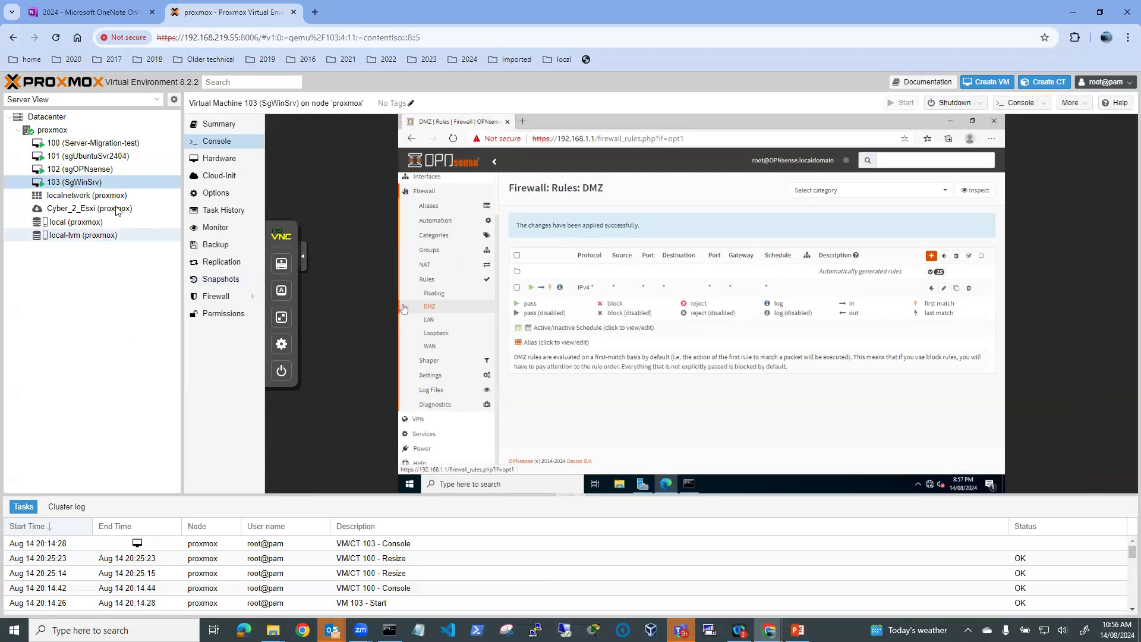
left_click(95, 158)
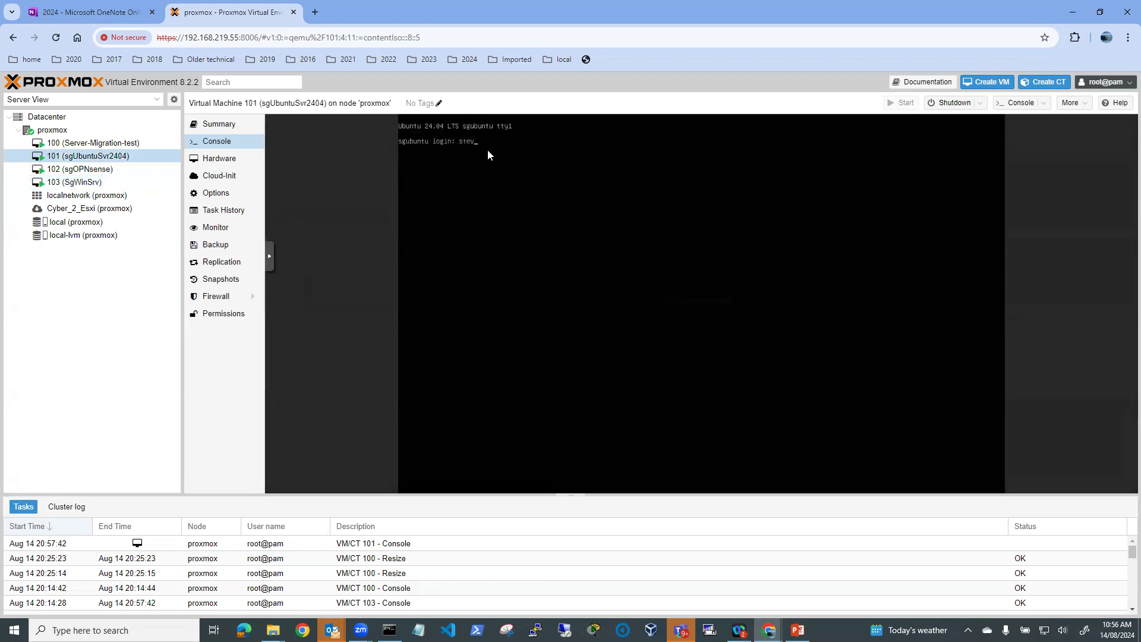
type("steve")
key("Return")
key("Return")
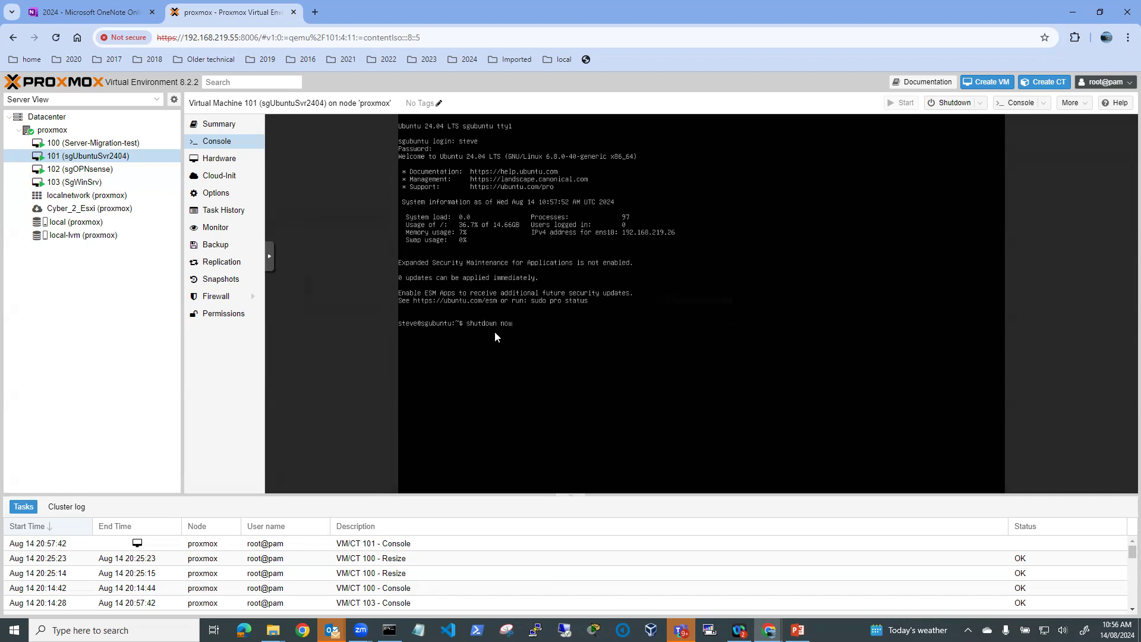
key("Return")
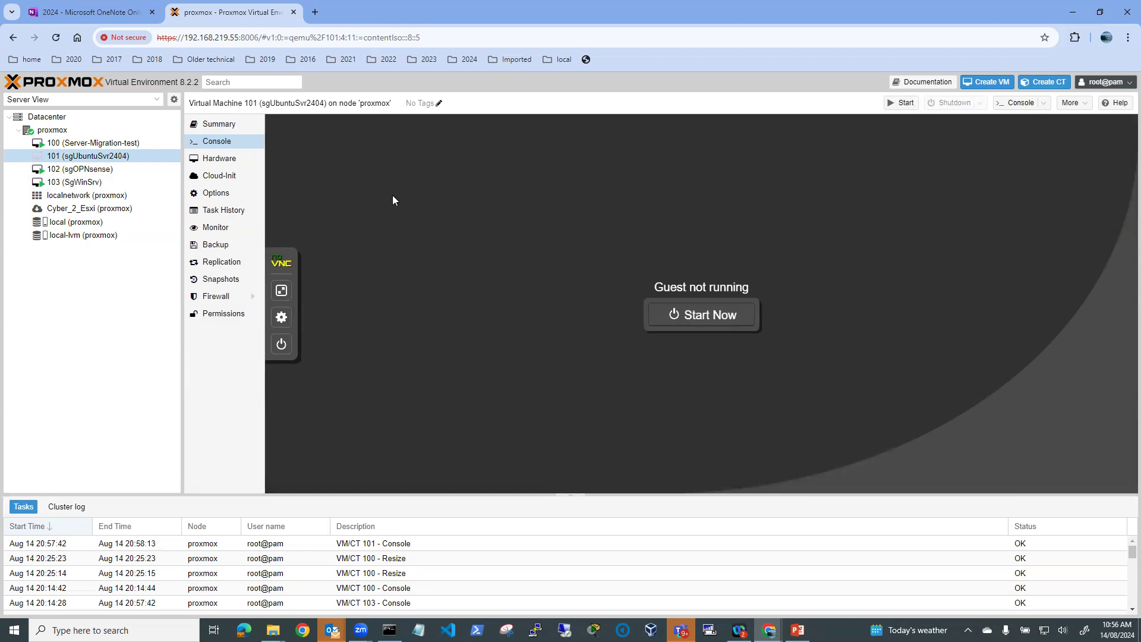
Attach VM 101's net0 network device to bridge vmbr2, then start the VM and view its console
left_click(216, 162)
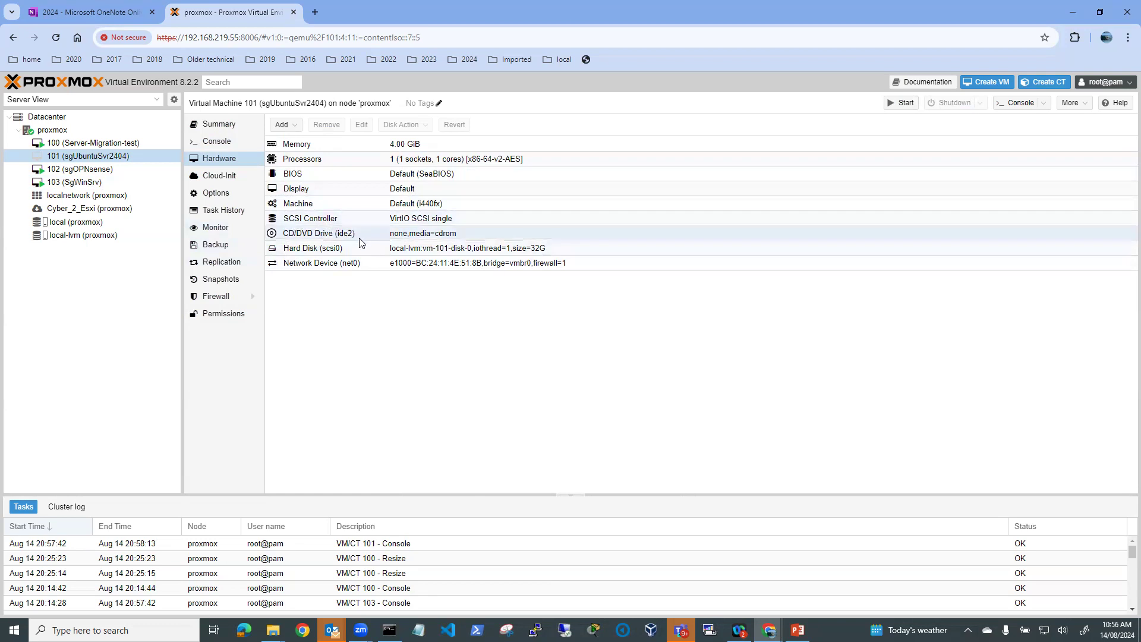
left_click(324, 267)
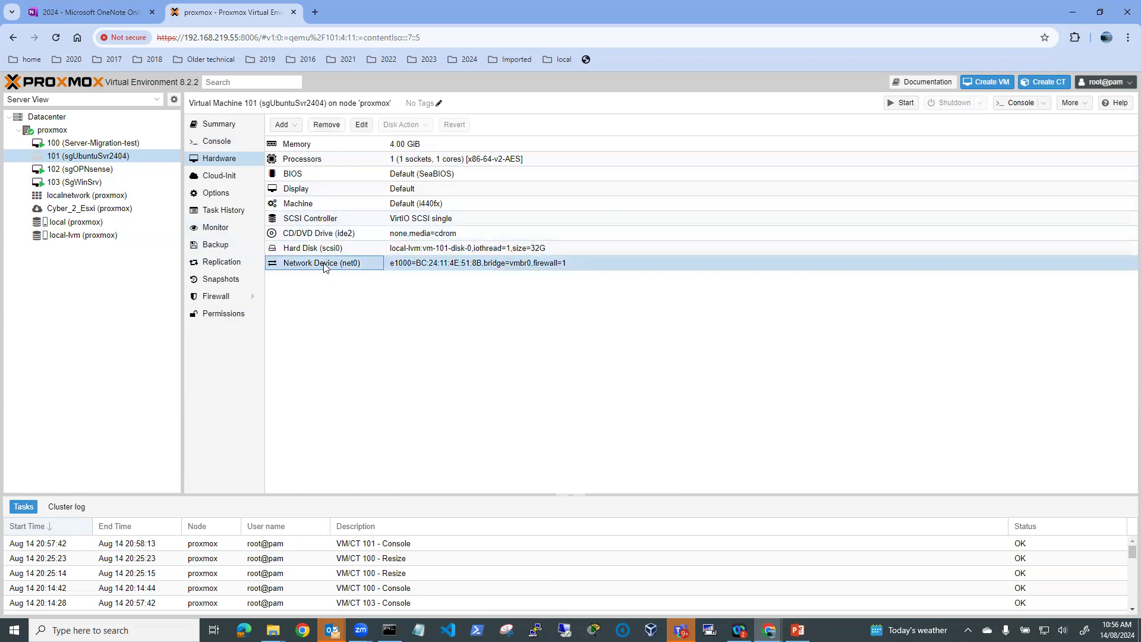
left_click(363, 125)
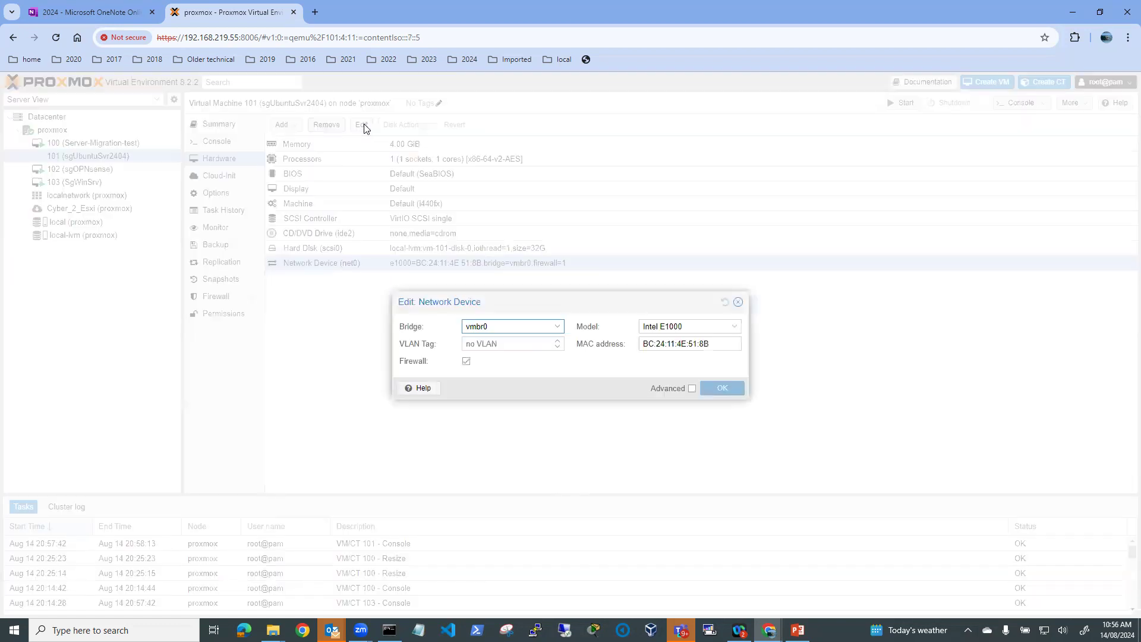
left_click(559, 327)
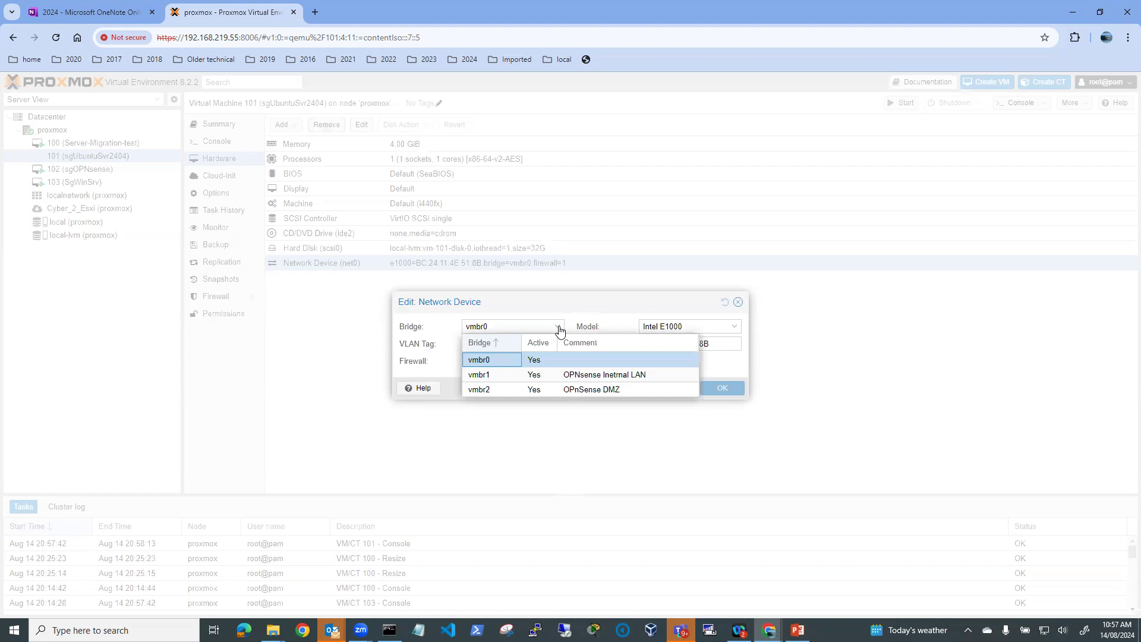
left_click(488, 390)
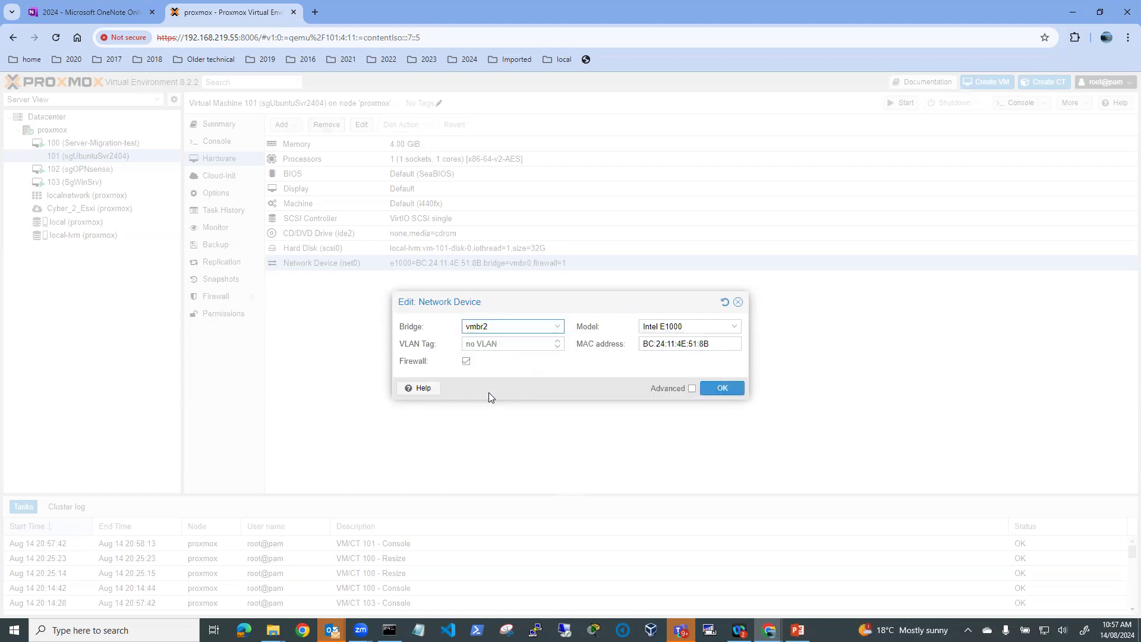
left_click(722, 389)
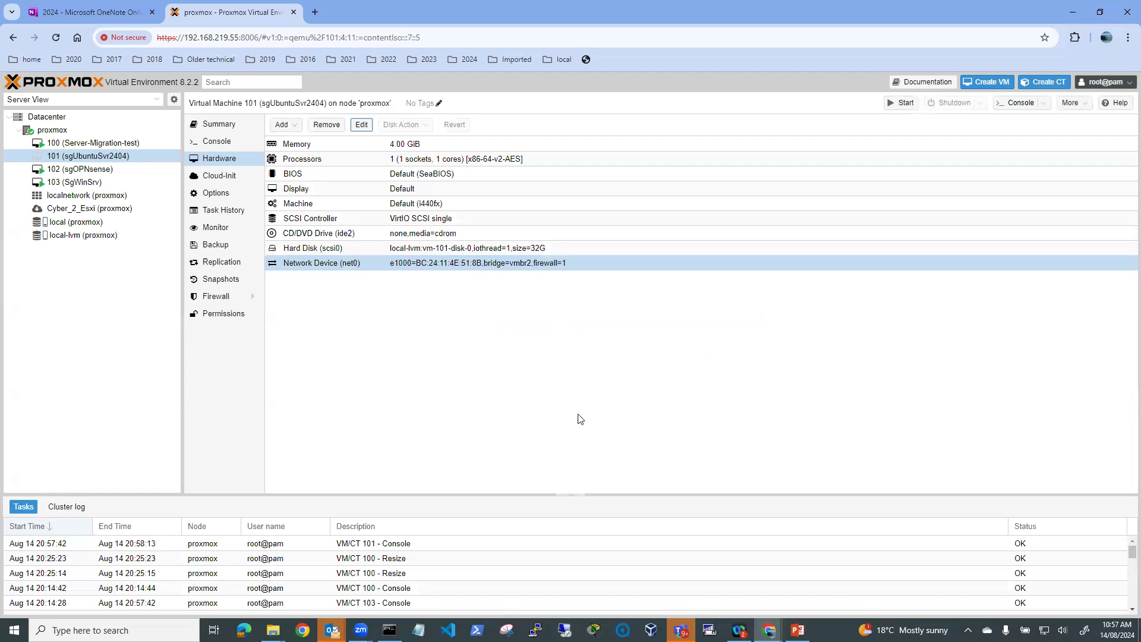
left_click(892, 107)
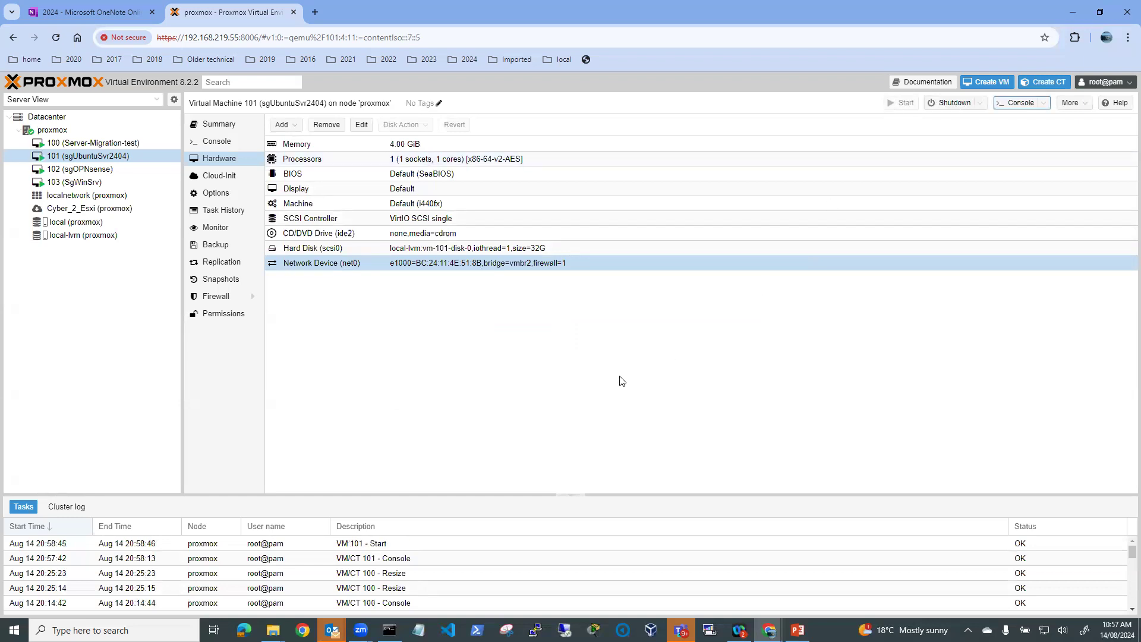
left_click(215, 143)
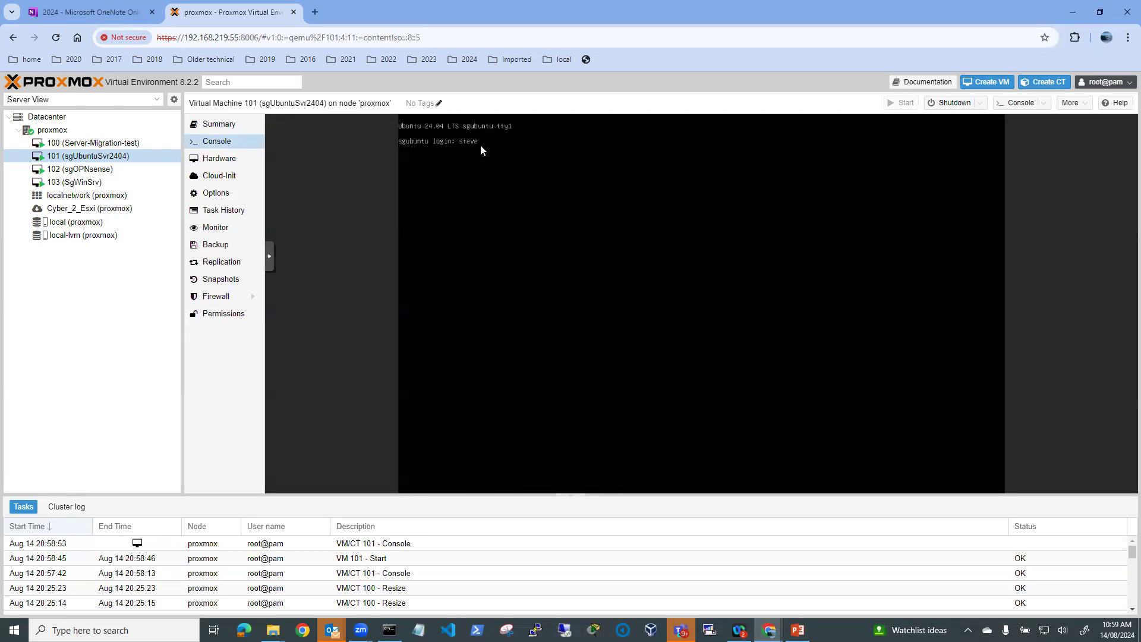
Log in and try to display /etc/netplan/99_config.yaml, which is not found
key("Return")
key("Return")
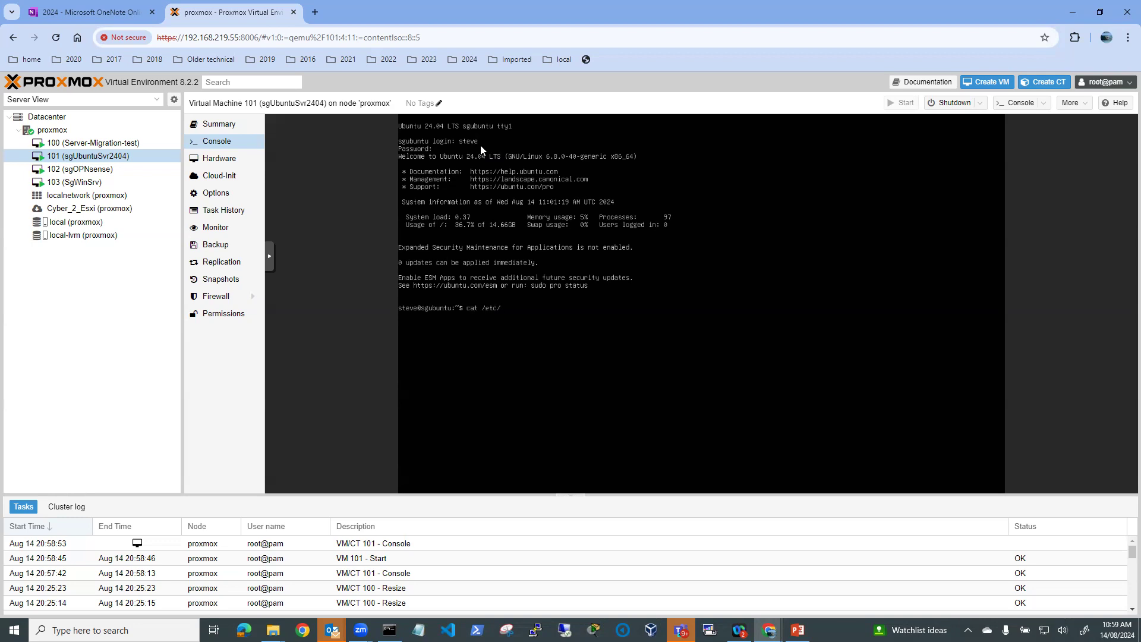
type("netplan/99_")
type("config.yaml")
key("Return")
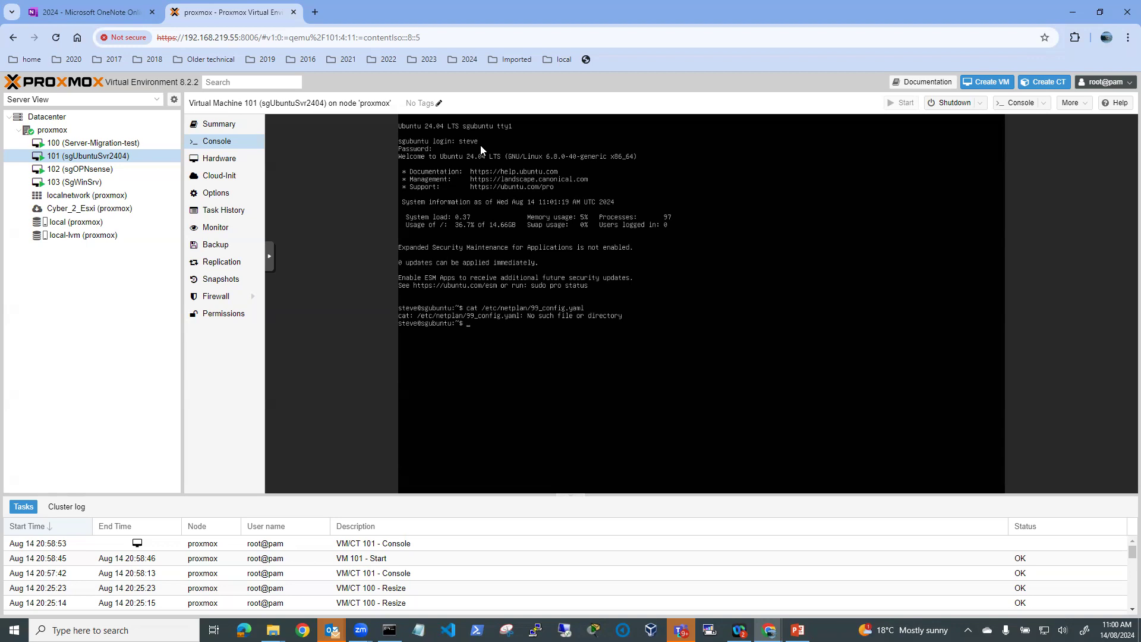
Exit full screen to show the Proxmox interface and begin typing 'cd /etc/netplan'
left_click(271, 260)
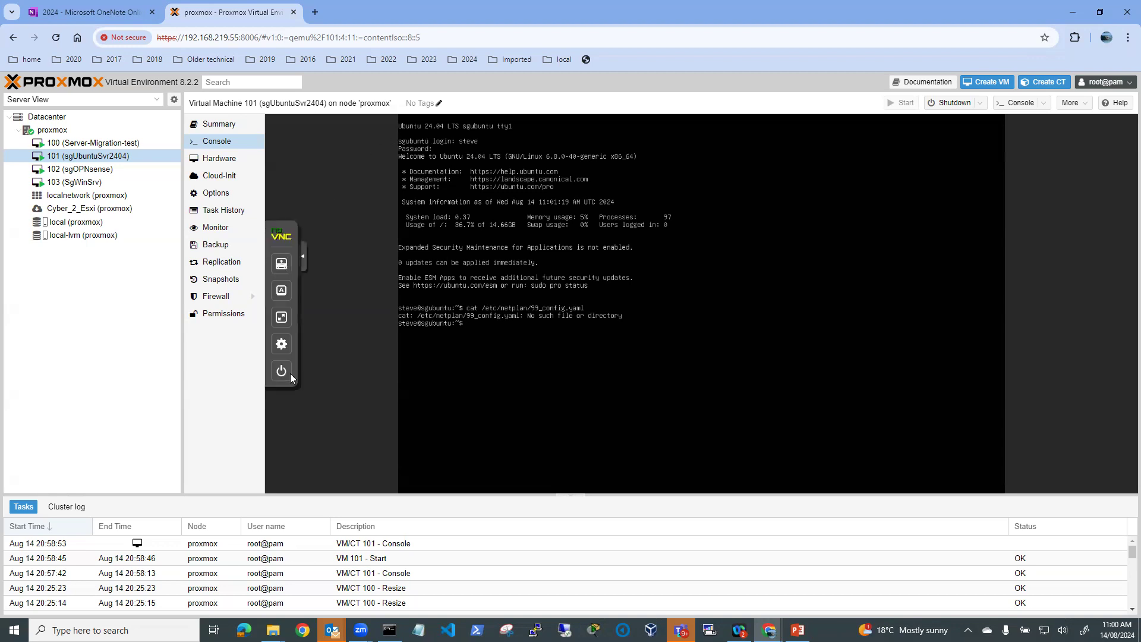
left_click(281, 318)
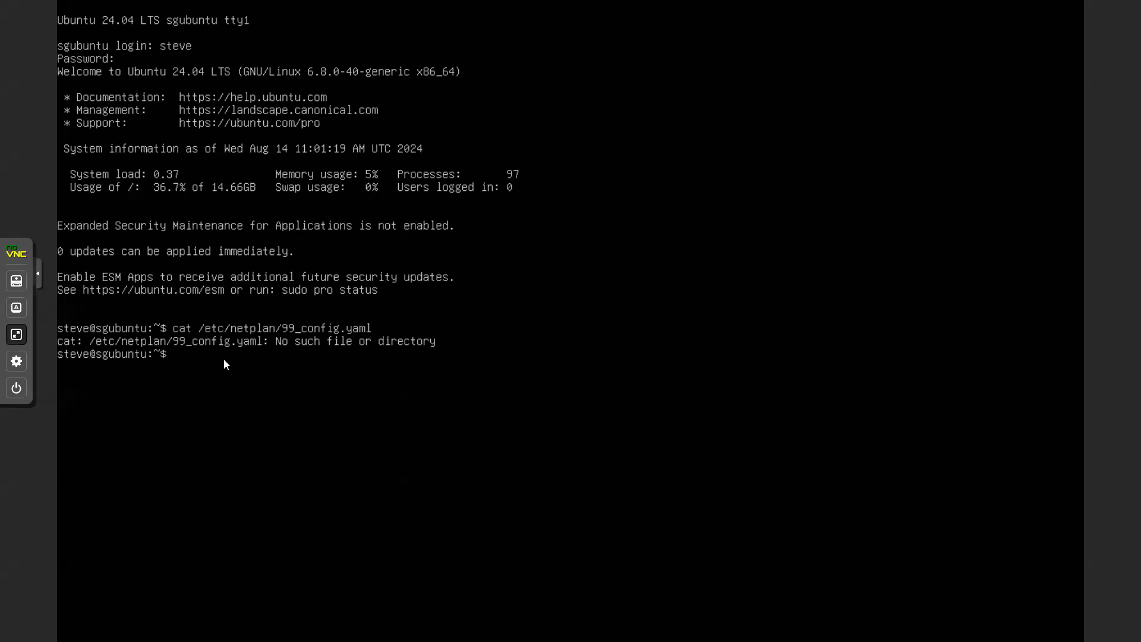
key("Escape")
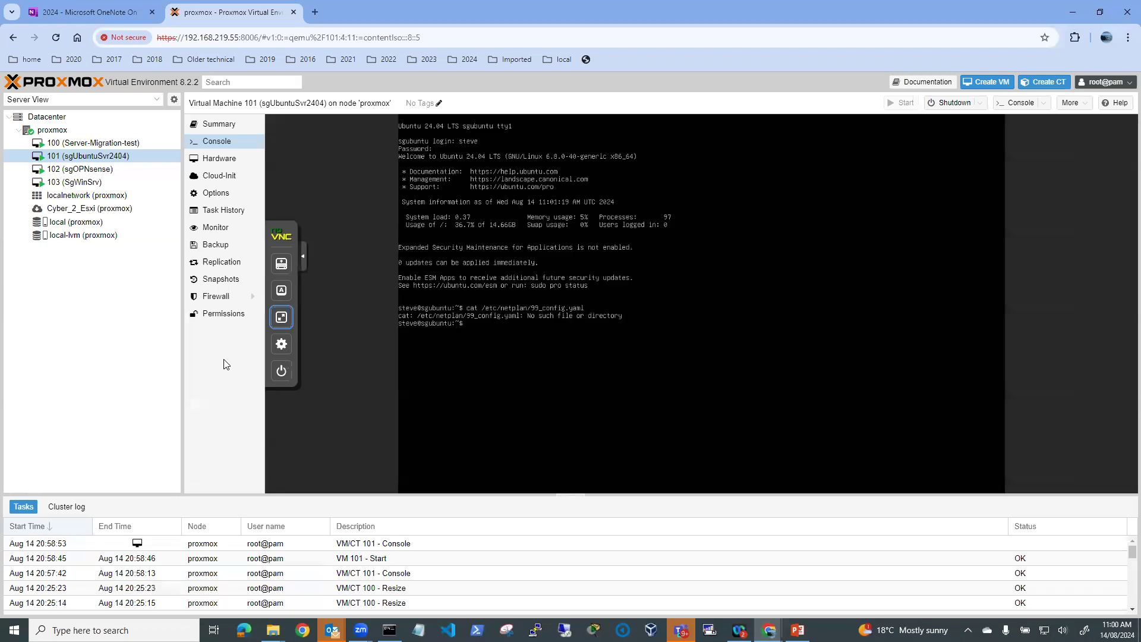
type("d /etc/netplan")
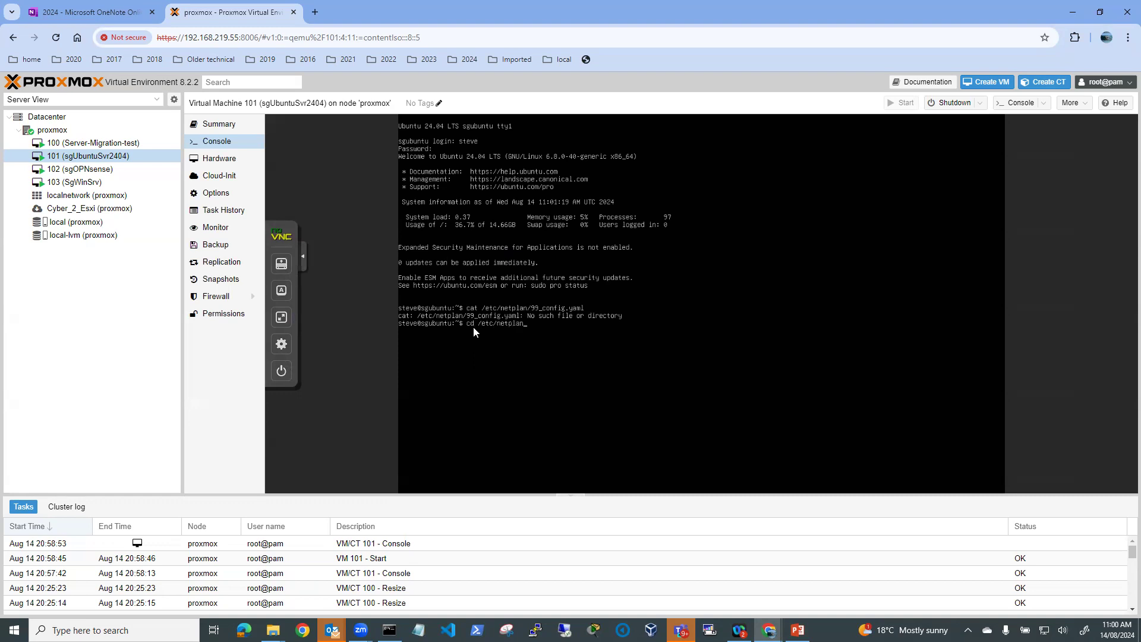
Change into /etc/netplan and list its files
key("Return")
type("ls")
key("Return")
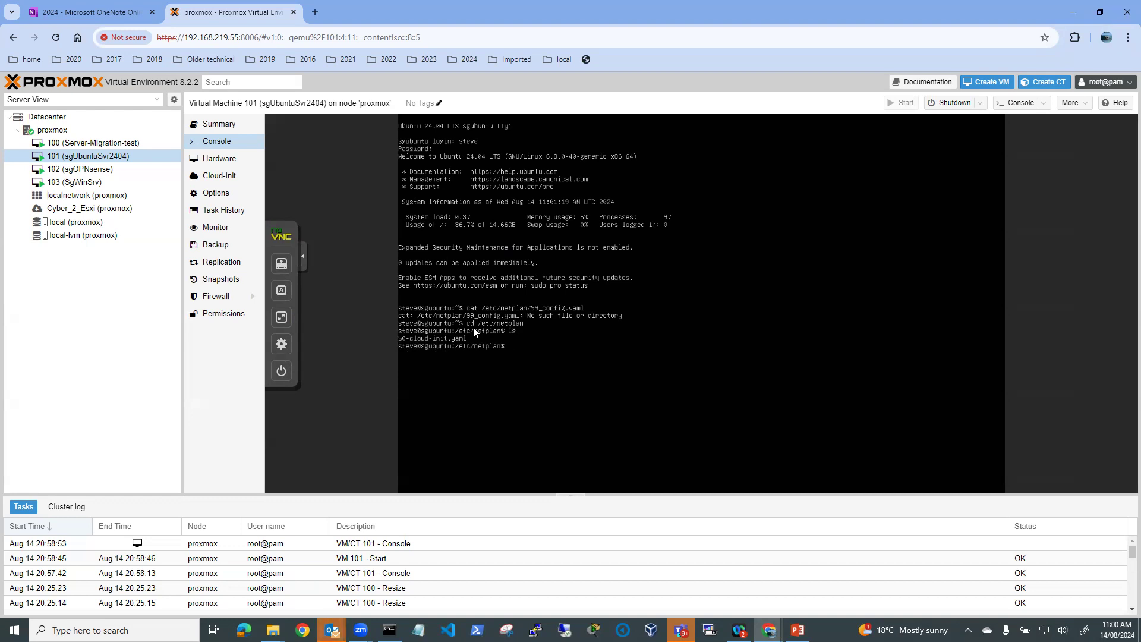
Print 50-cloud-init.yaml with sudo cat, correcting the typo and entering the sudo password
type("ca 50")
type("-cloud-init.yaml")
key("Return")
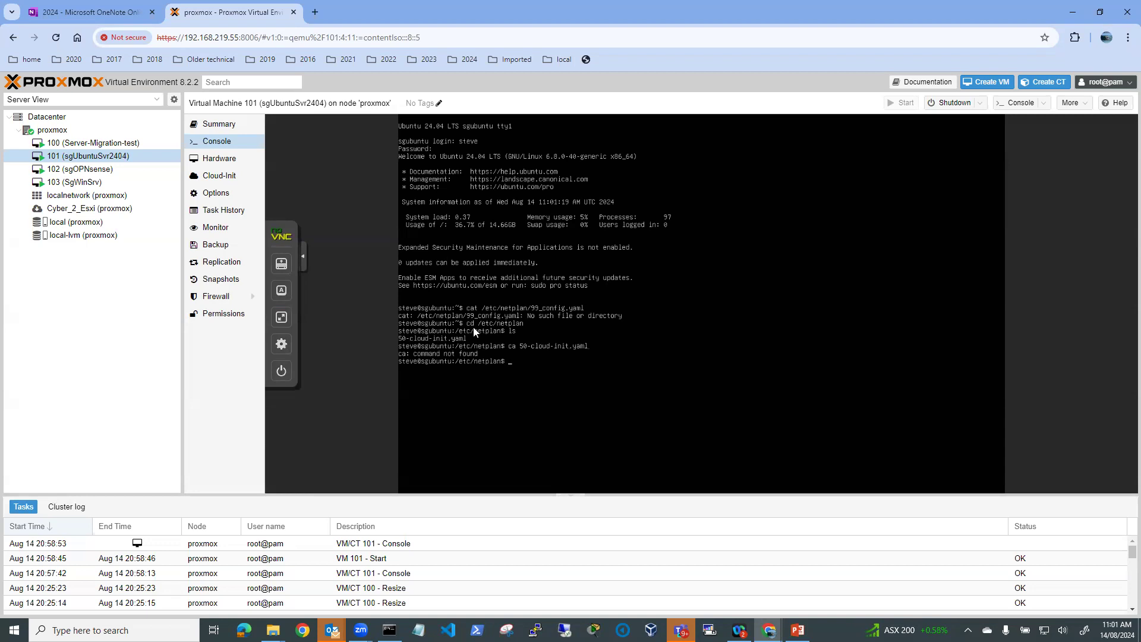
key("Up")
type("t")
key("Return")
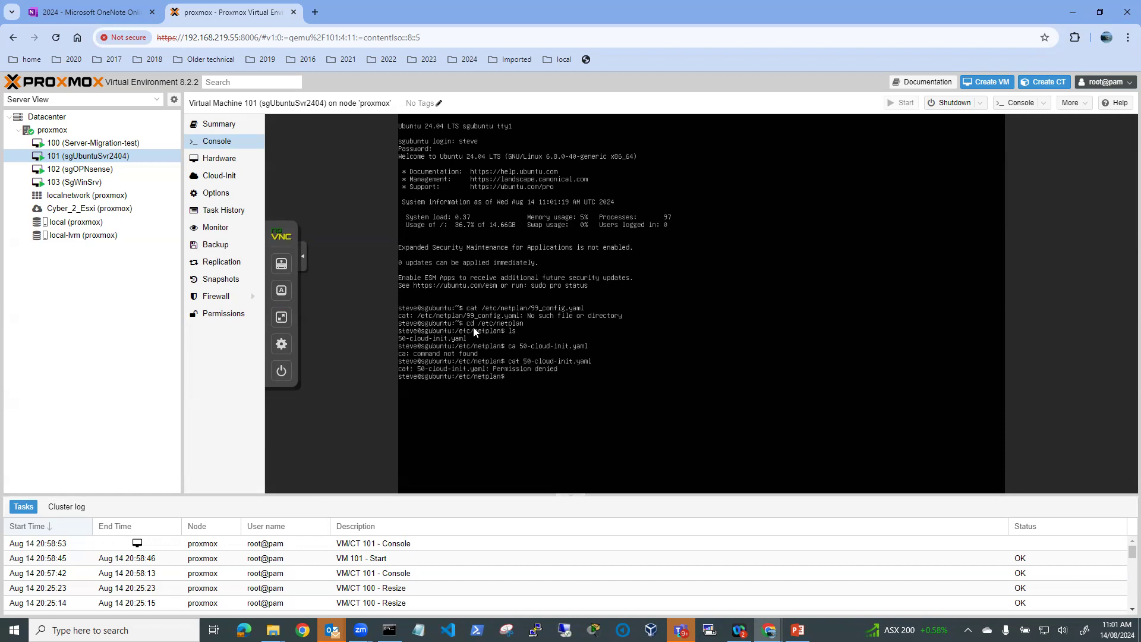
key("Up")
key("Home")
type("sudo")
key("Return")
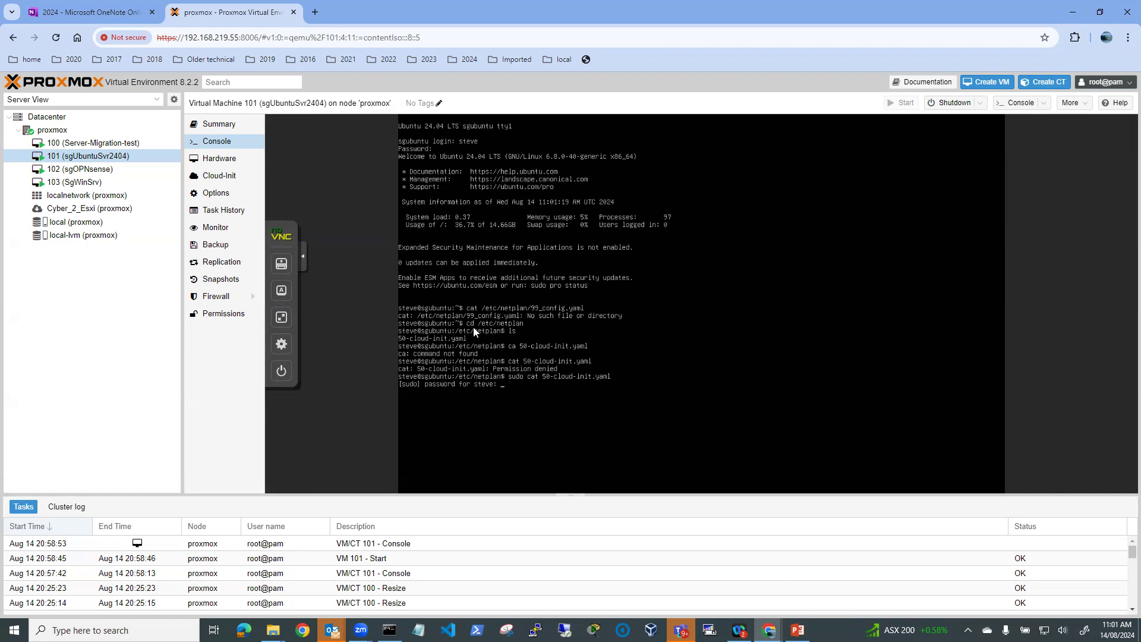
key("Return")
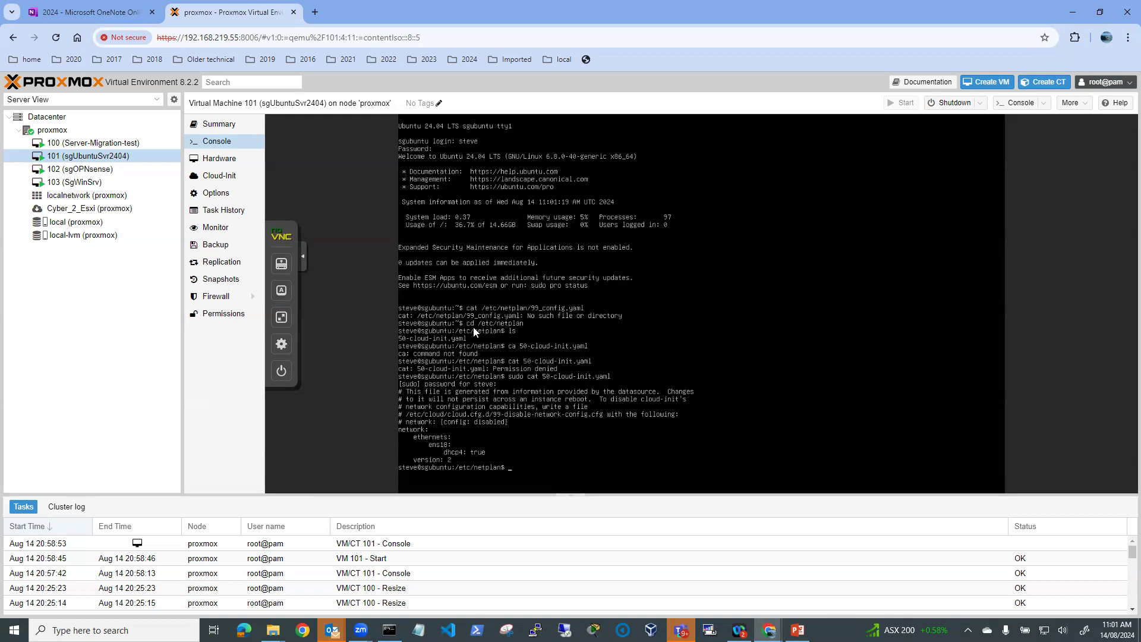
Make the console full screen and back up 50-cloud-init.yaml as yaml.old with sudo cp
left_click(283, 348)
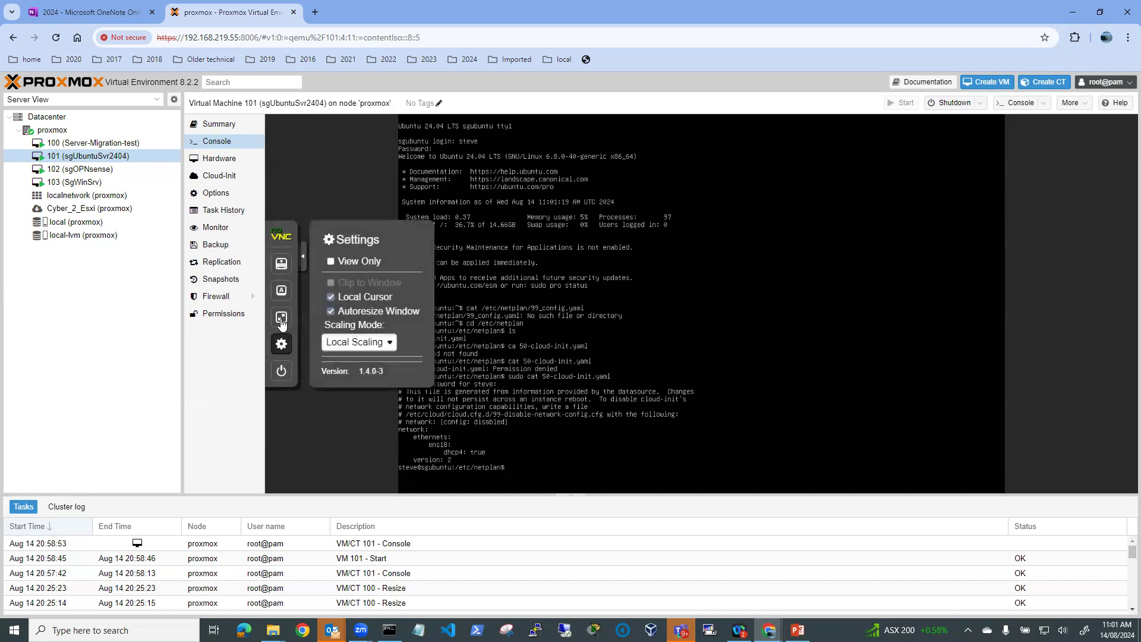
left_click(282, 318)
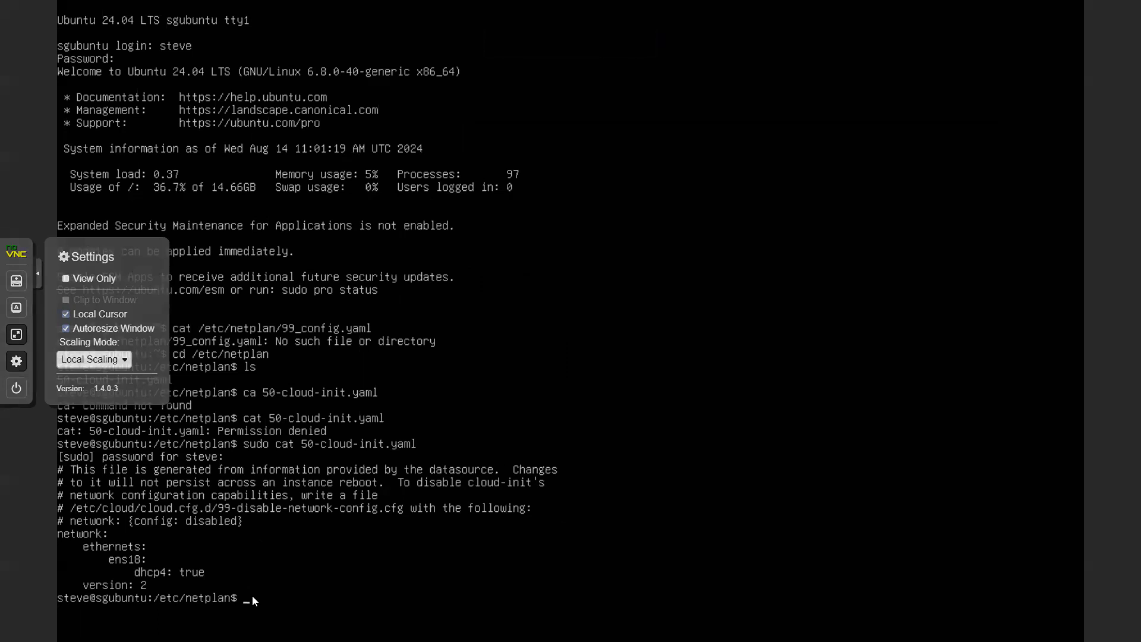
key("BackSpace")
type("nano .")
key("Up")
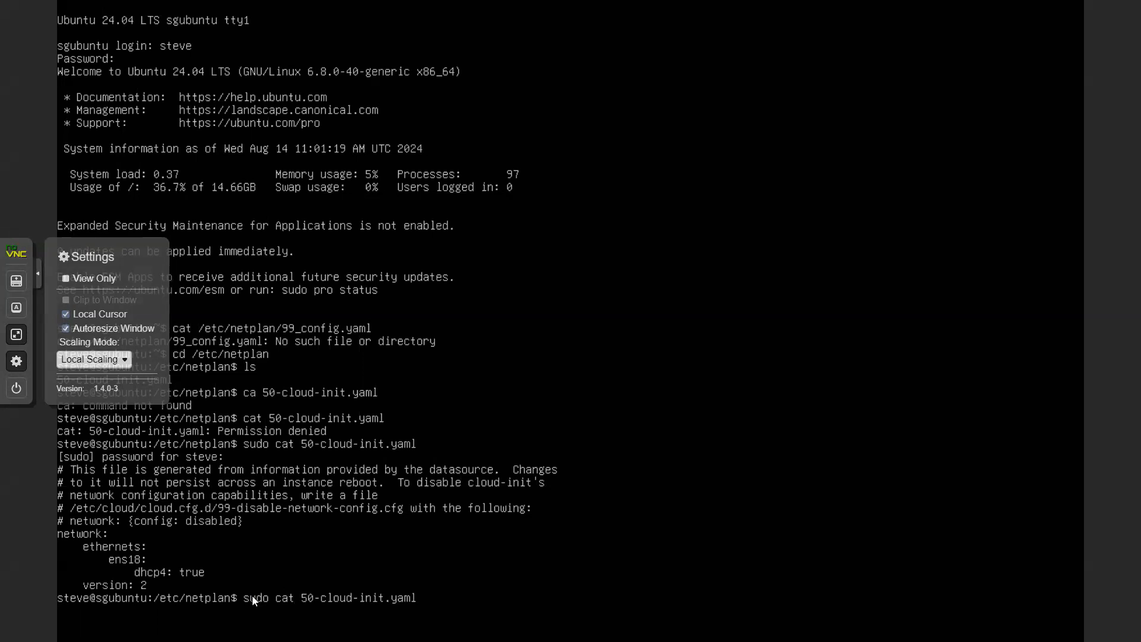
key("BackSpace")
key("BackSpace")
key("BackSpace")
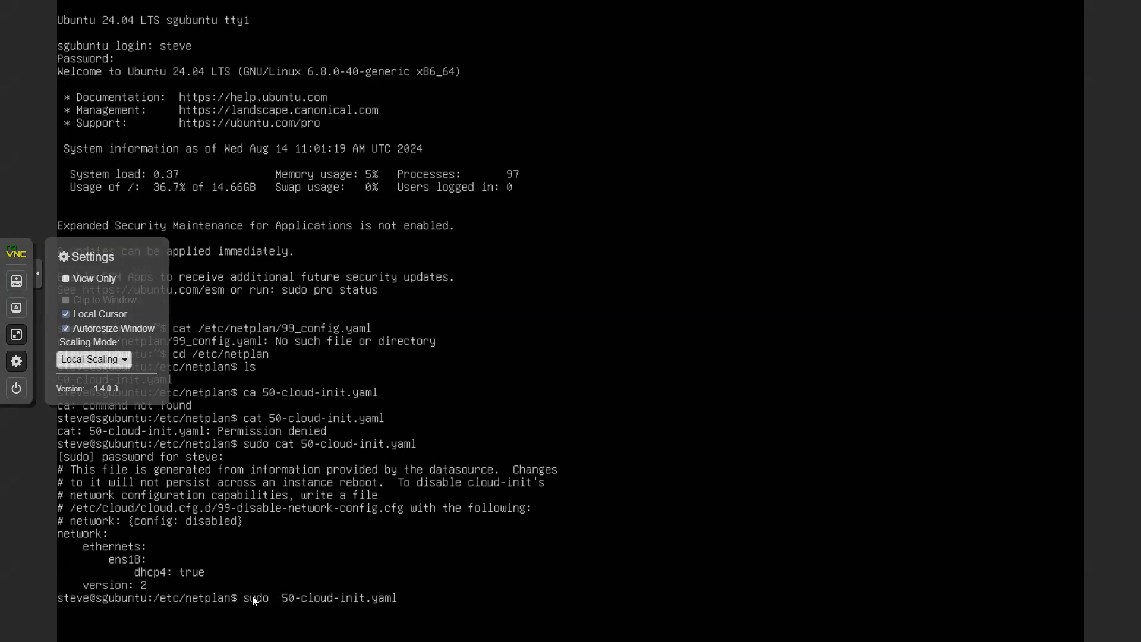
type("cp")
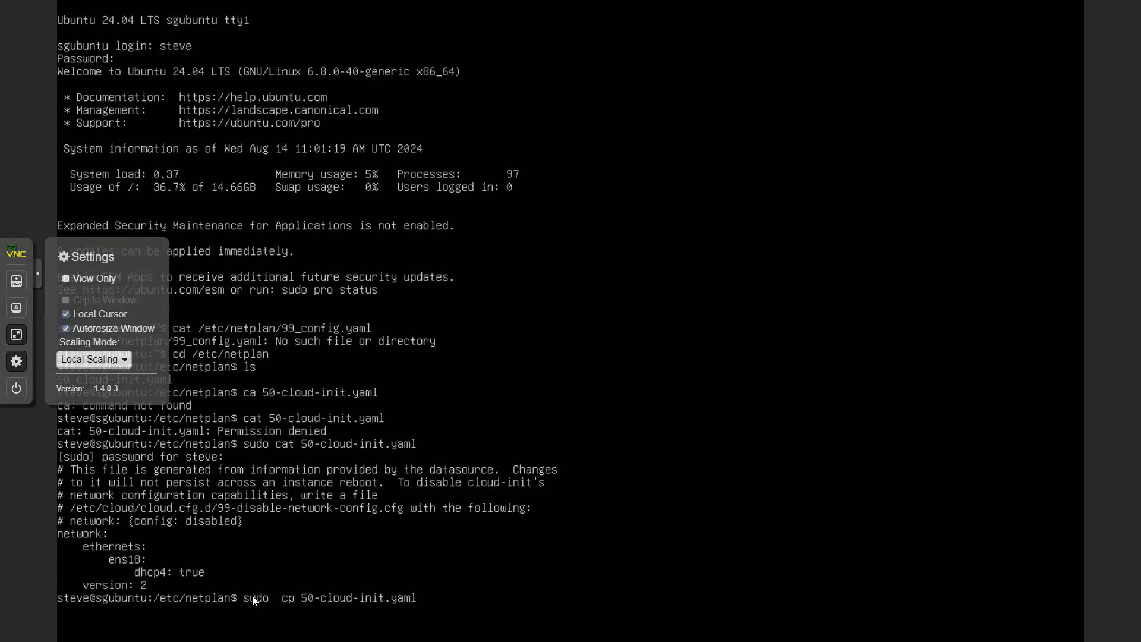
key("Right")
type("yaml.p")
key("BackSpace")
type("old")
key("Return")
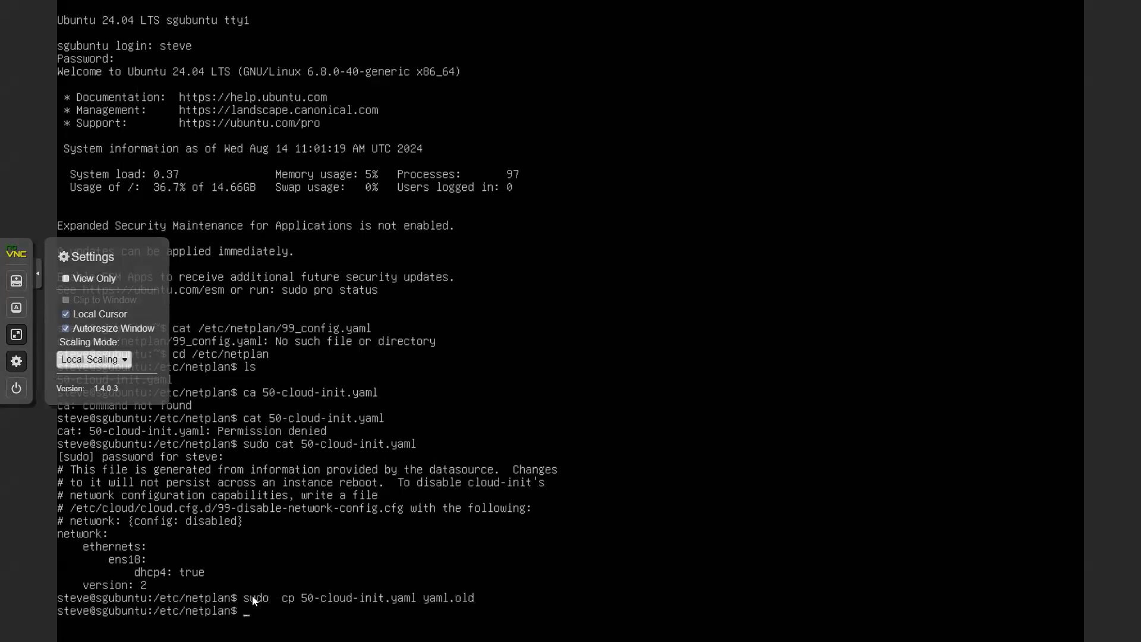
Open 50-cloud-init.yaml in nano with sudo
key("Up")
key("Up")
key("Left")
key("Left")
key("Left")
key("Left")
key("Left")
key("Left")
key("Left")
key("Left")
key("Left")
key("Left")
key("Left")
key("Left")
key("Left")
key("Left")
key("Left")
key("Left")
key("Left")
key("Left")
key("Left")
key("BackSpace")
key("BackSpace")
key("BackSpace")
type("nano")
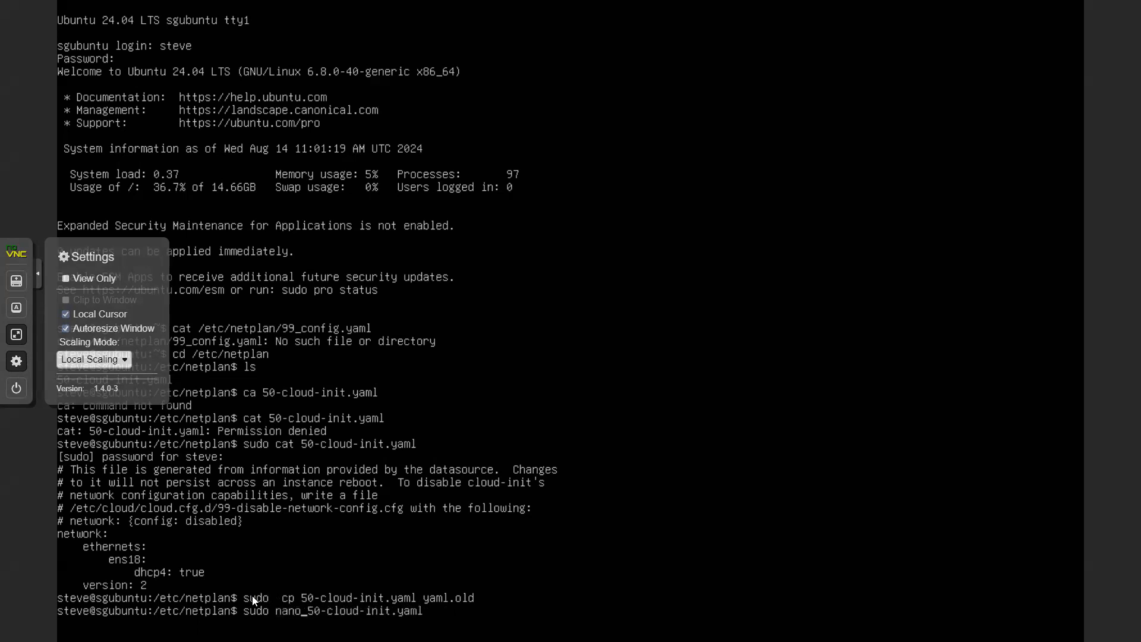
key("Return")
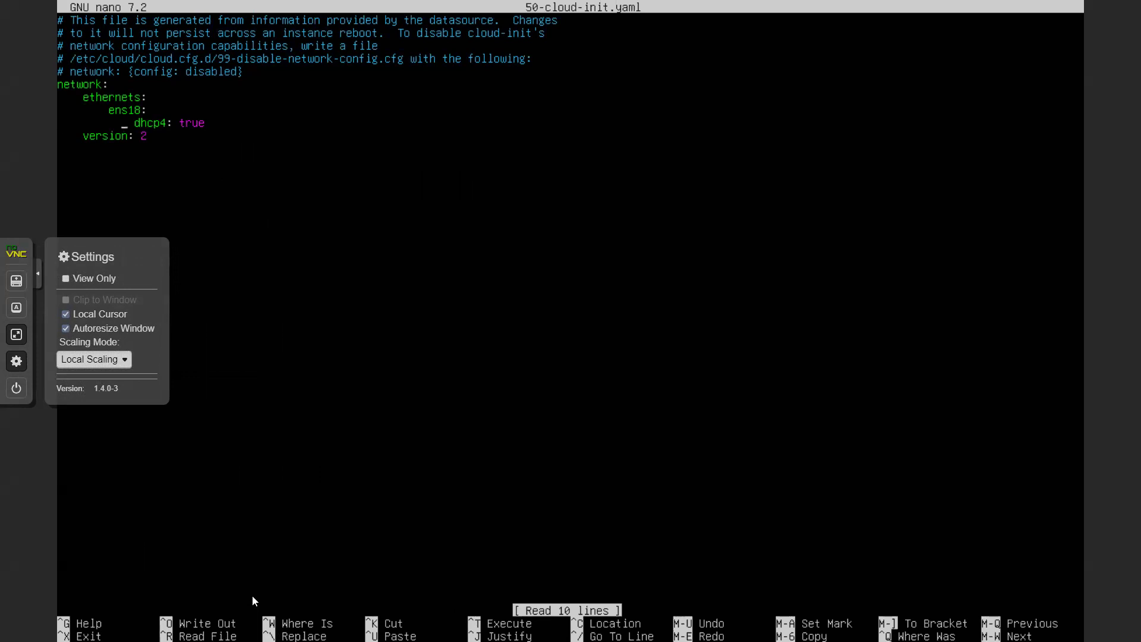
Replace ens18's dhcp4 key with addresses: - 192.168.50.100/24 and type gateway4: 192.168.50.1 below
key("Down")
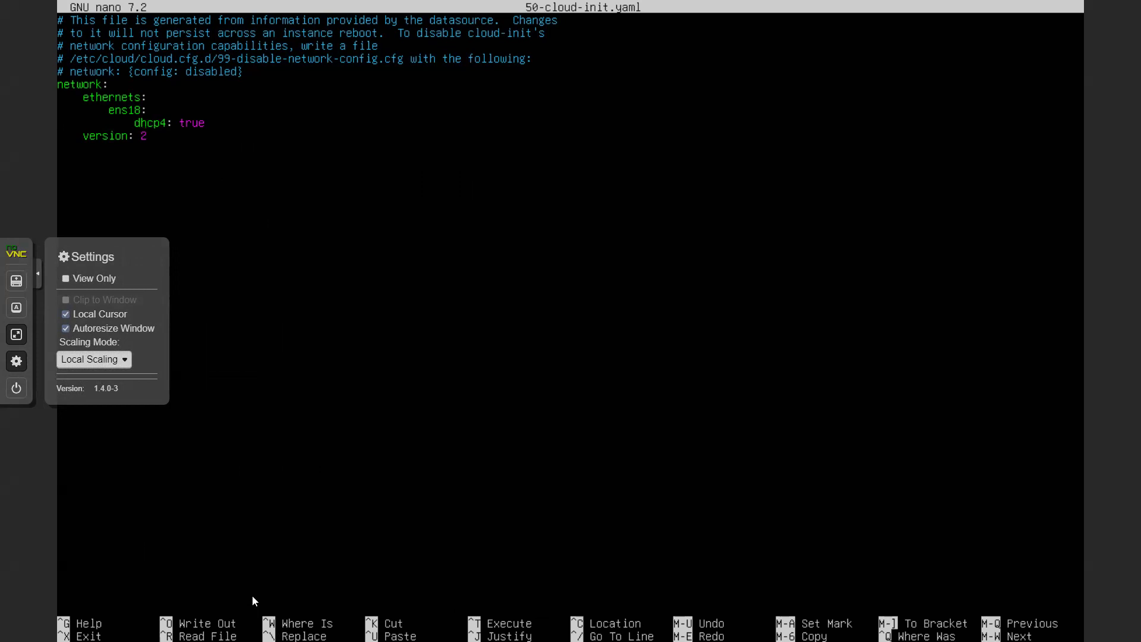
key("BackSpace")
key("BackSpace")
key("BackSpace")
key("BackSpace")
key("BackSpace")
type("addresses")
key("Delete")
key("Return")
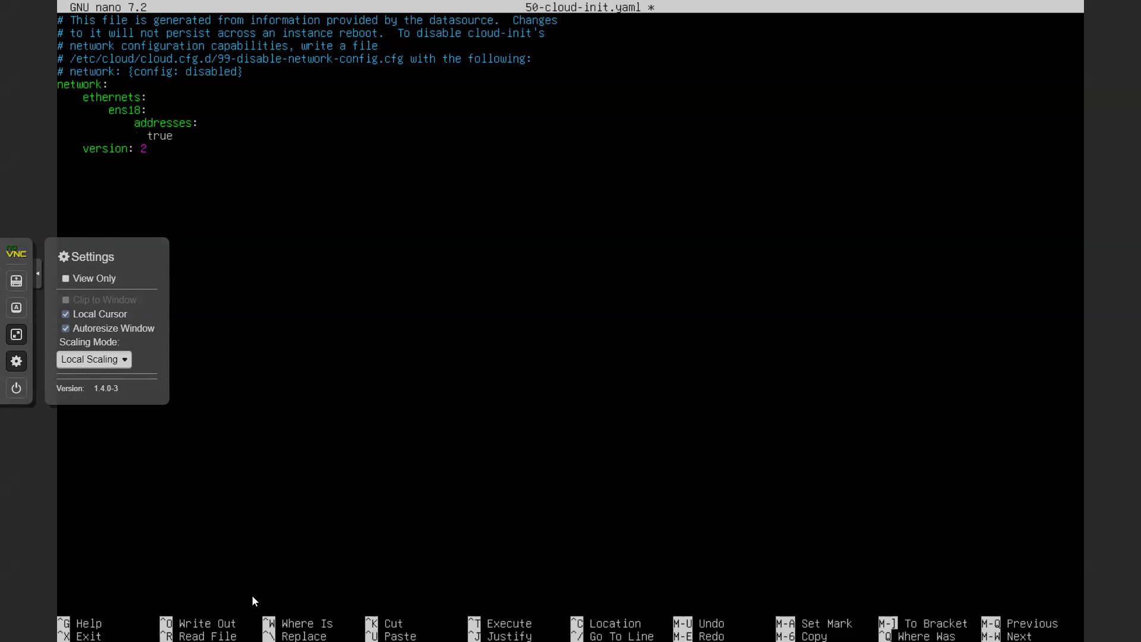
key("BackSpace")
type("- 192.168.50.100")
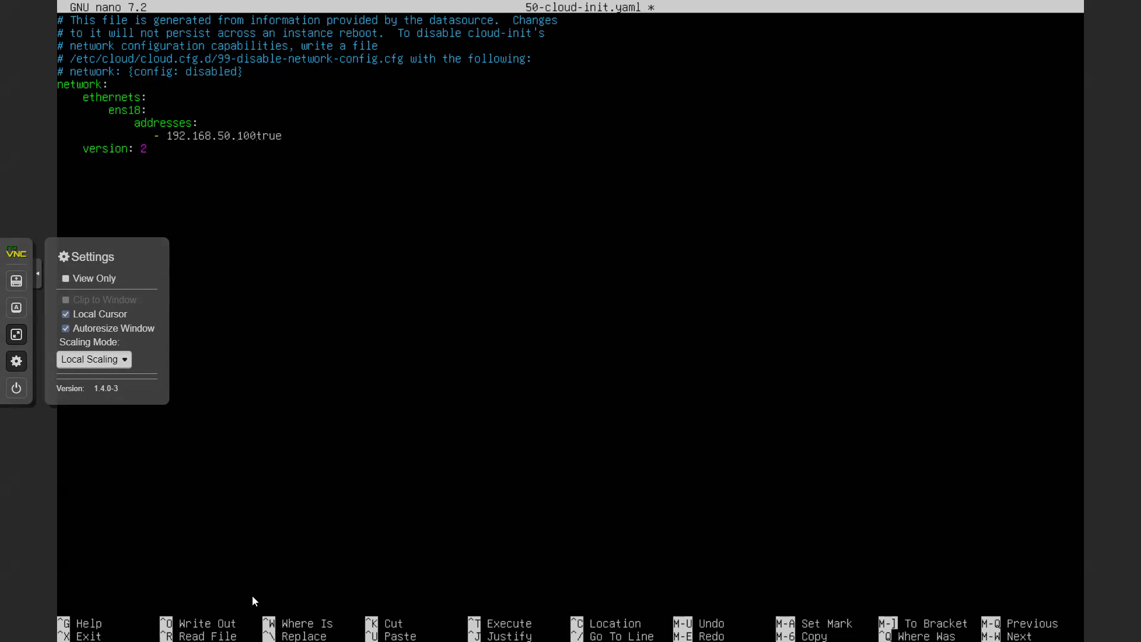
type("/24")
key("Return")
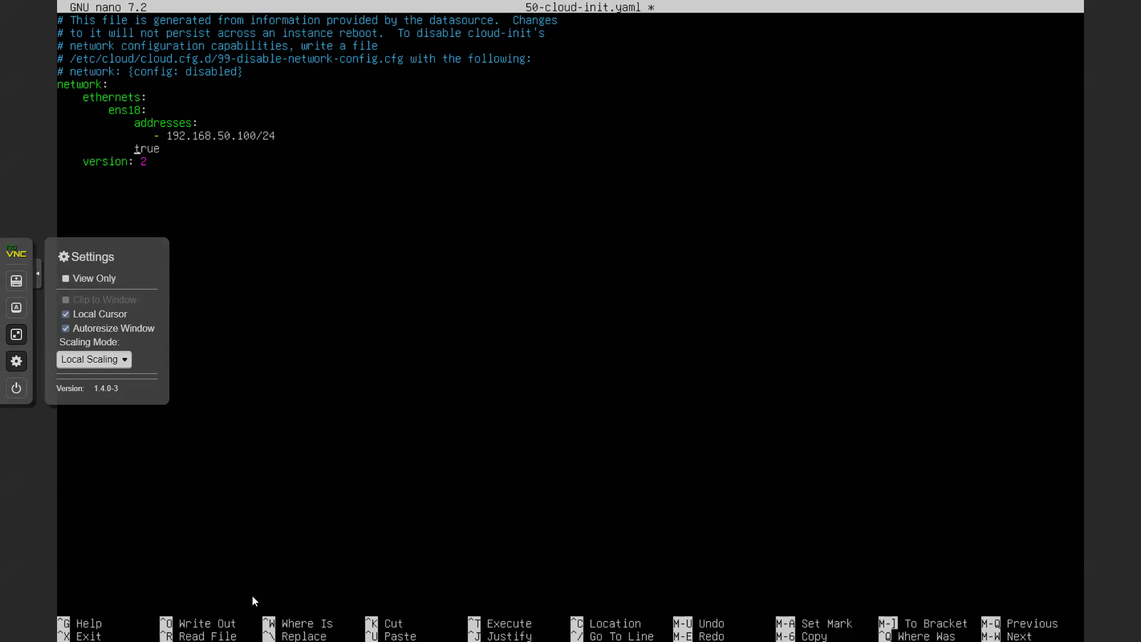
type("gateway4: 192.168.50.1")
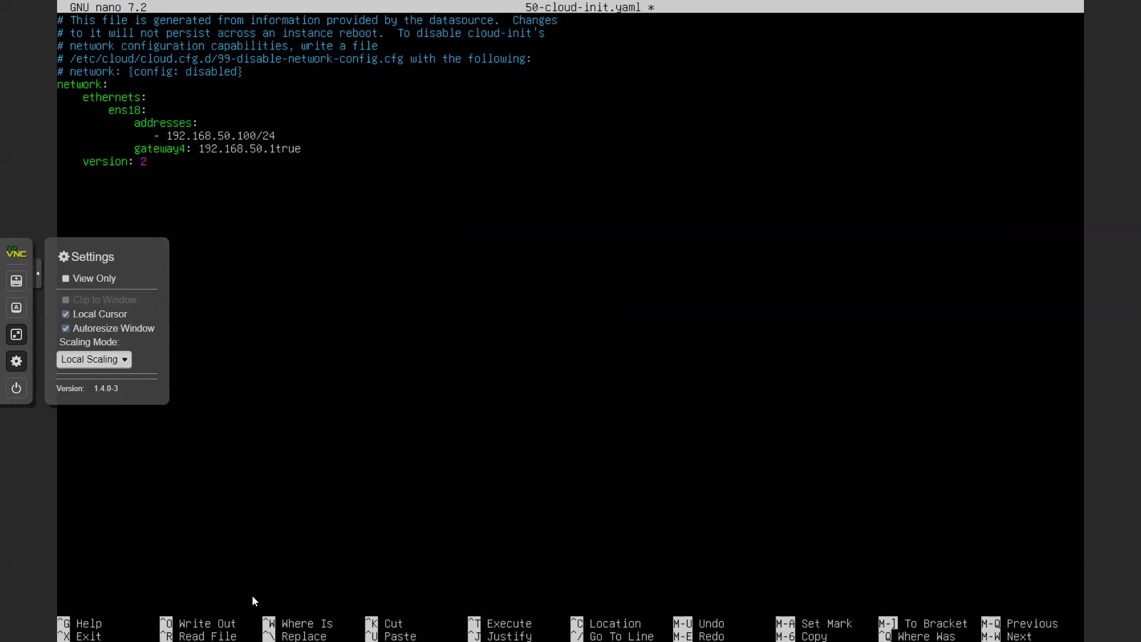
Add nameservers with search [mydomain, otherdomain] and addresses [8.8.8.8,8.8.8.4], removing leftover 'true' and extra indent
key("Return")
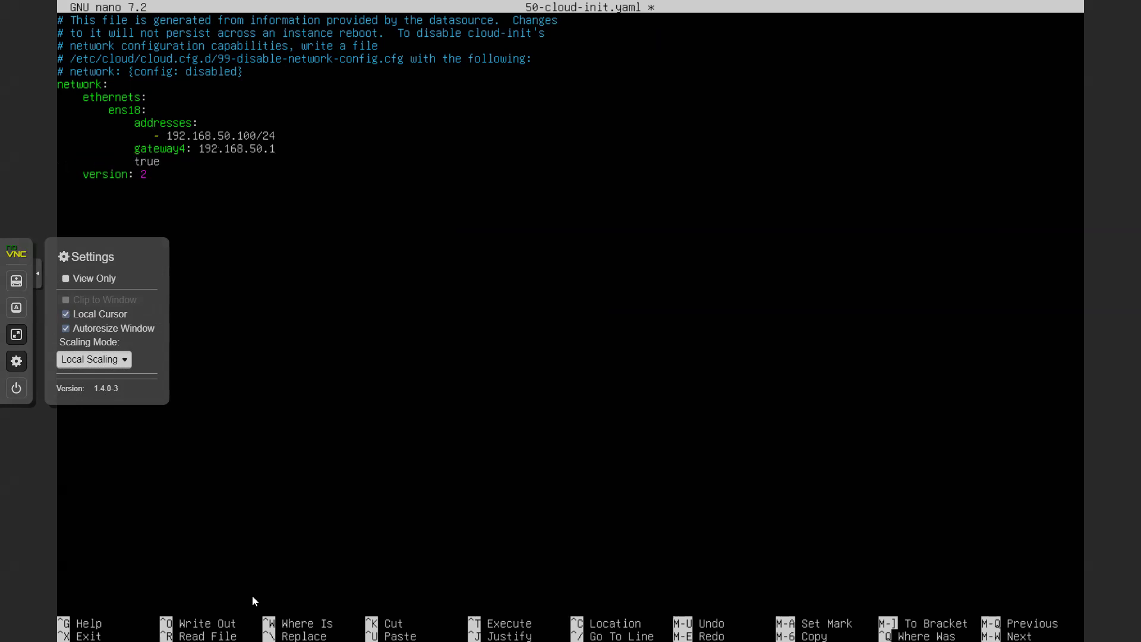
type("nameservers:")
key("Return")
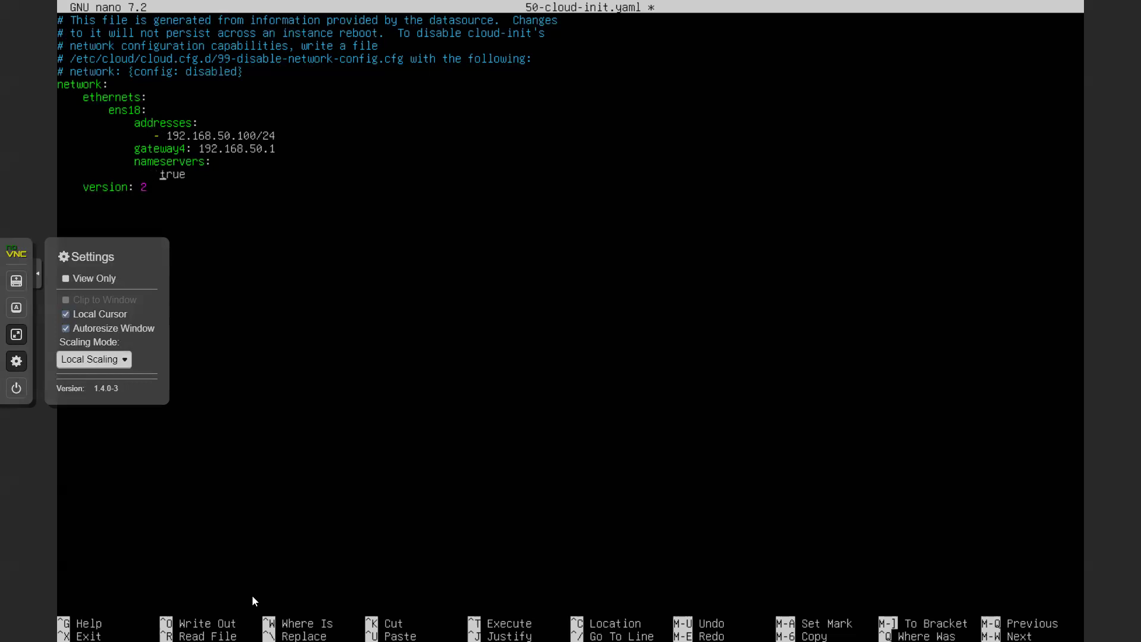
type("search")
key("BackSpace")
type(": ")
type("[")
type("my")
type("domain,")
type(" otherdo")
type("main")
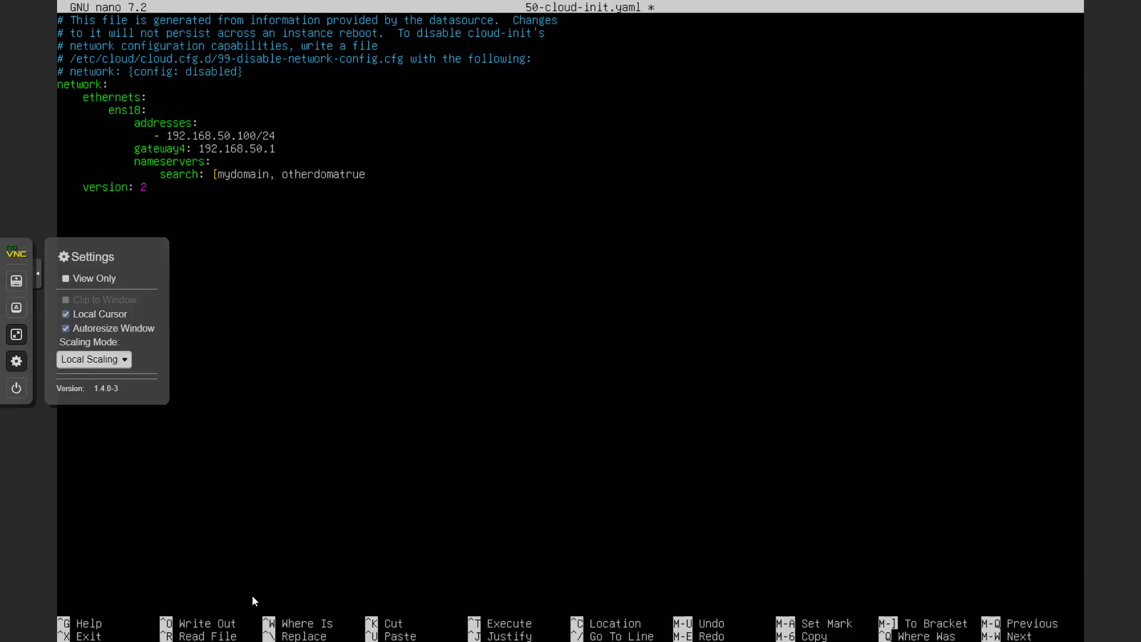
type("]")
key("Return")
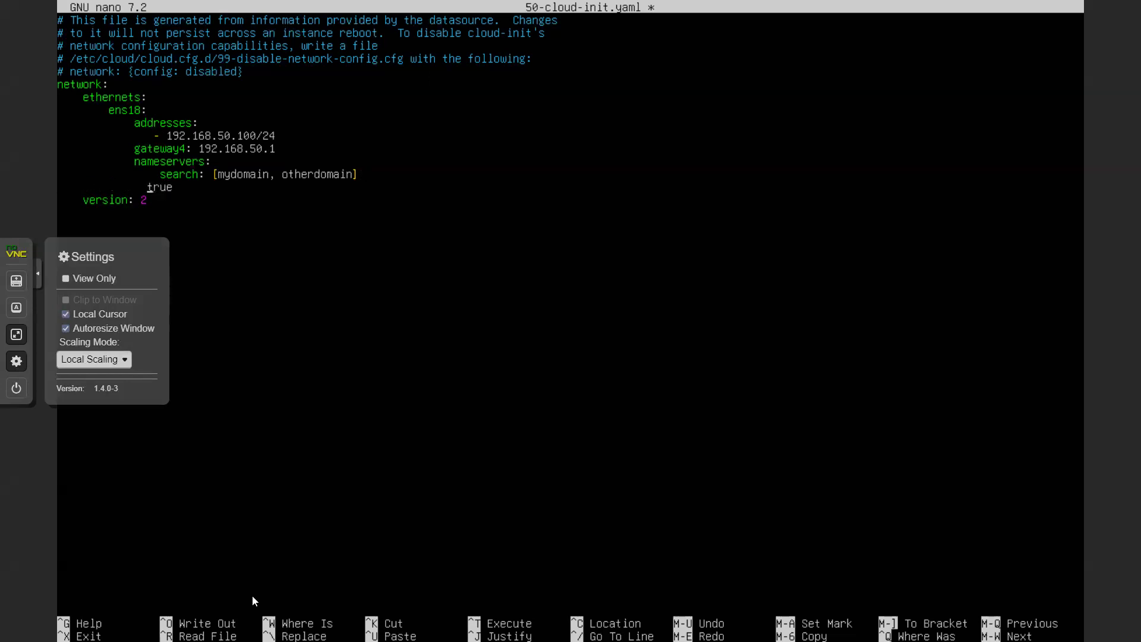
type("a")
type("ddresses:")
type(" [")
type("8.8.8.8")
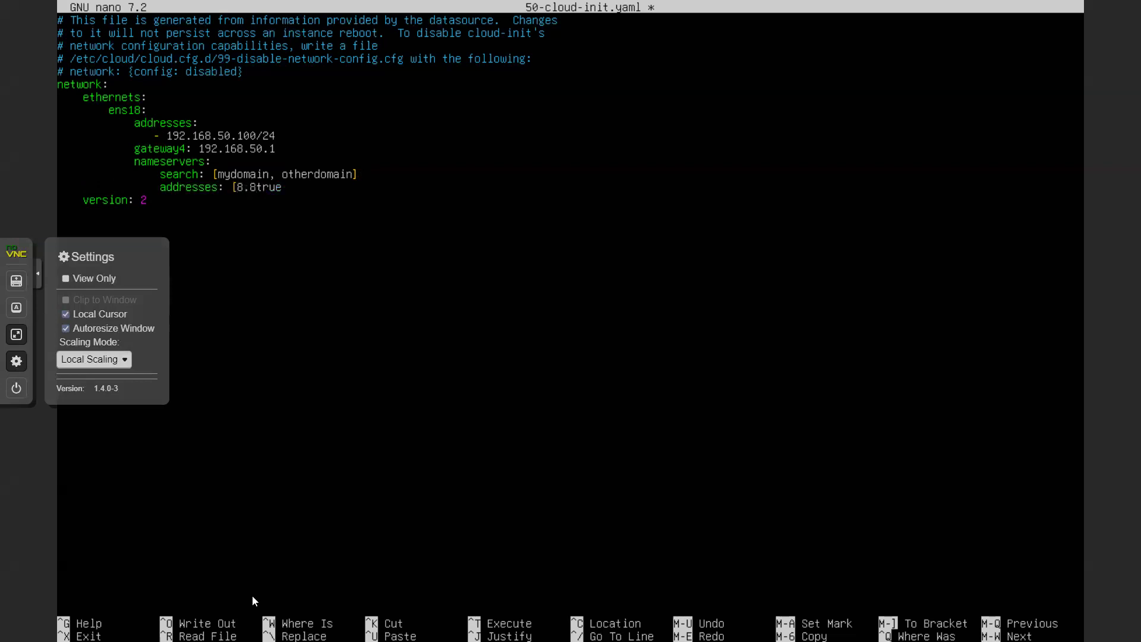
type(",8.8.8.4]")
key("Delete")
key("Delete")
key("Delete")
key("Delete")
key("Left")
key("Left")
key("Left")
key("BackSpace")
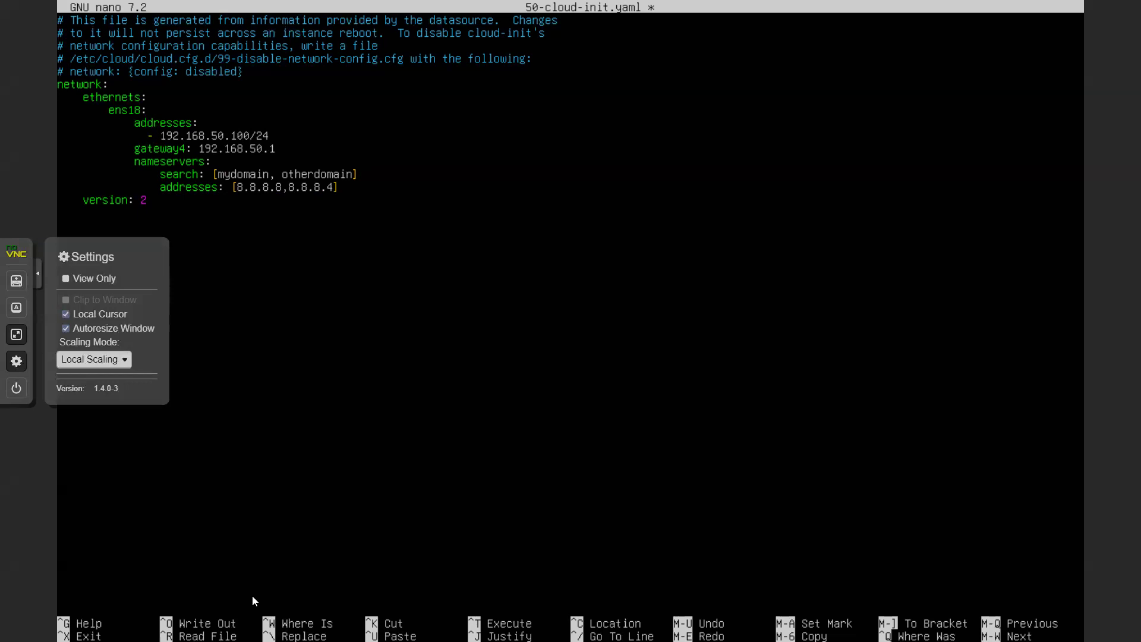
Save 50-cloud-init.yaml, exit nano, and run reboot
key("ctrl+x")
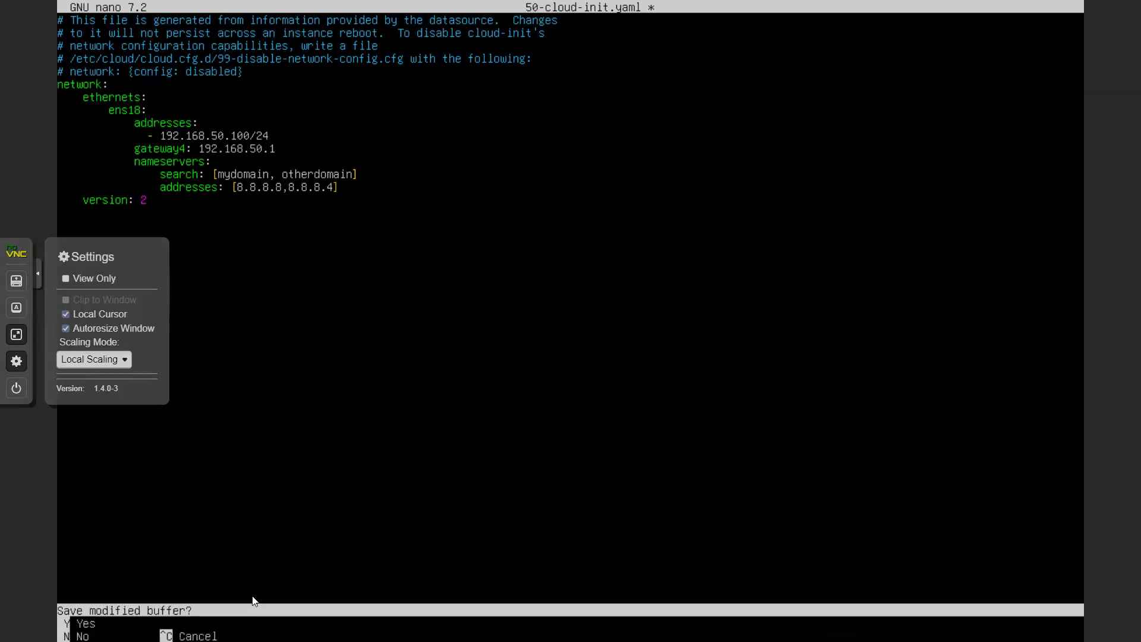
key("y")
key("Return")
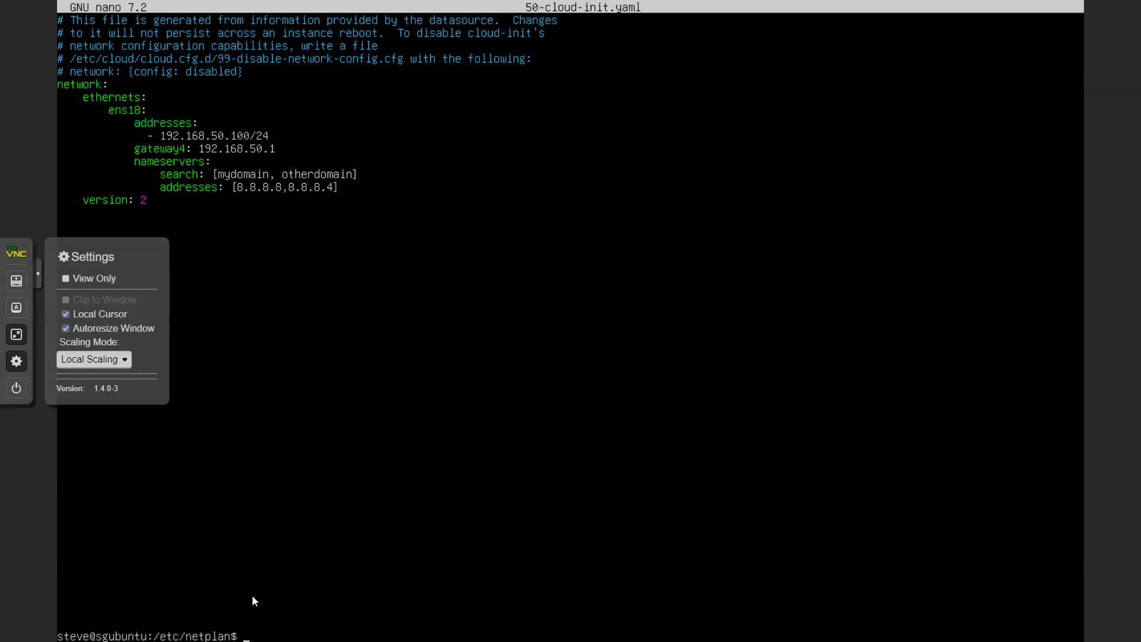
type("reboot")
key("Return")
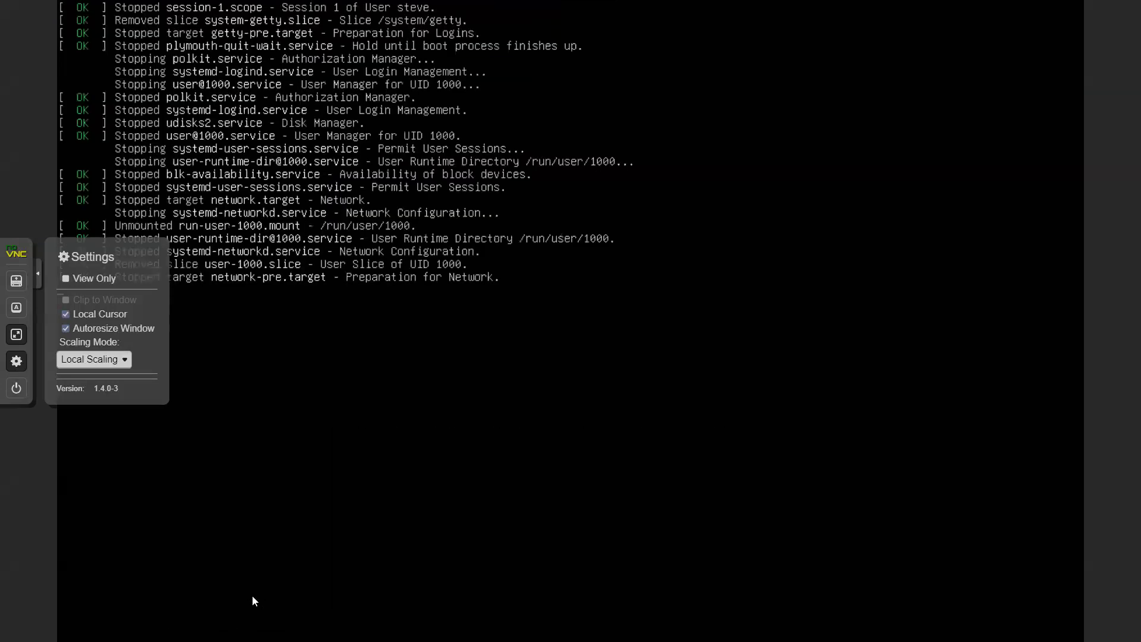